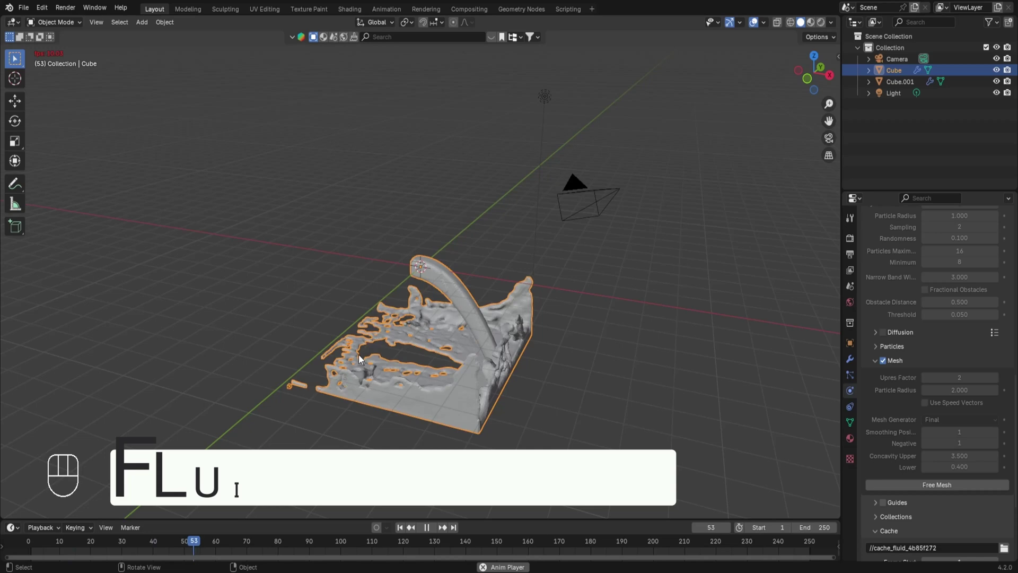
key("space")
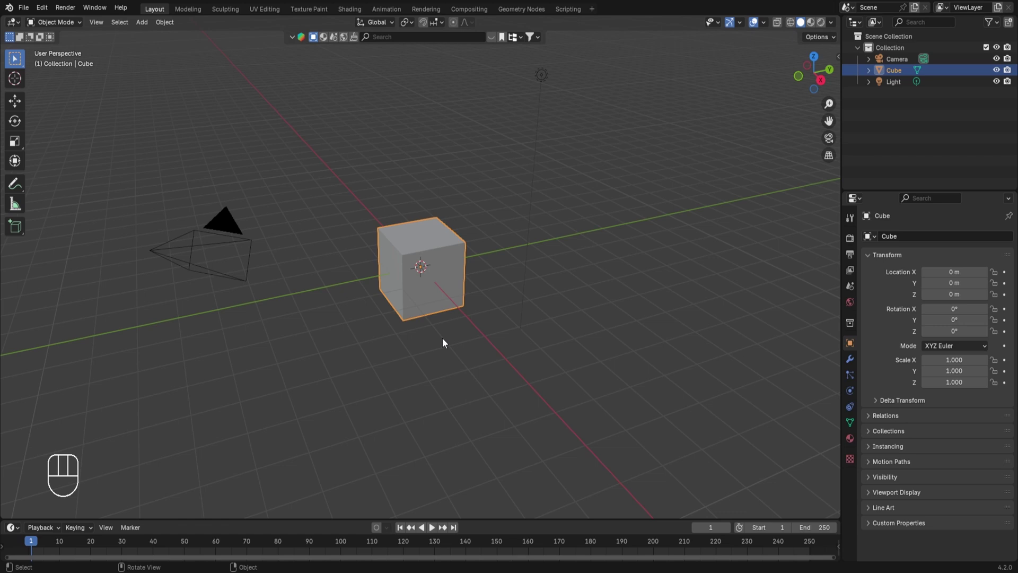
Enlarge the default cube's whole mesh in Edit Mode to several times its original size, returning to Object Mode.
key("Tab")
key("s")
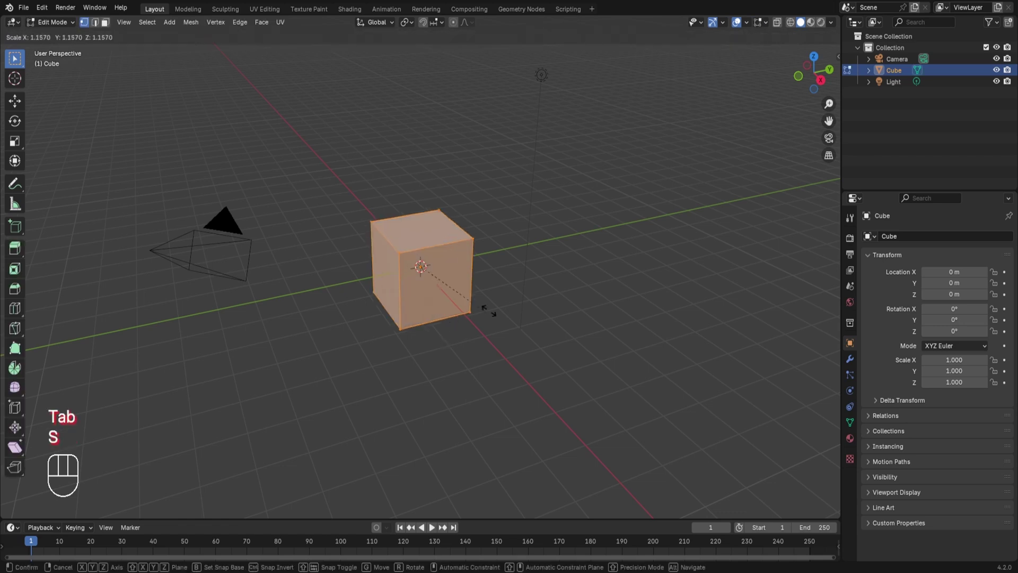
left_click(675, 247)
key("Tab")
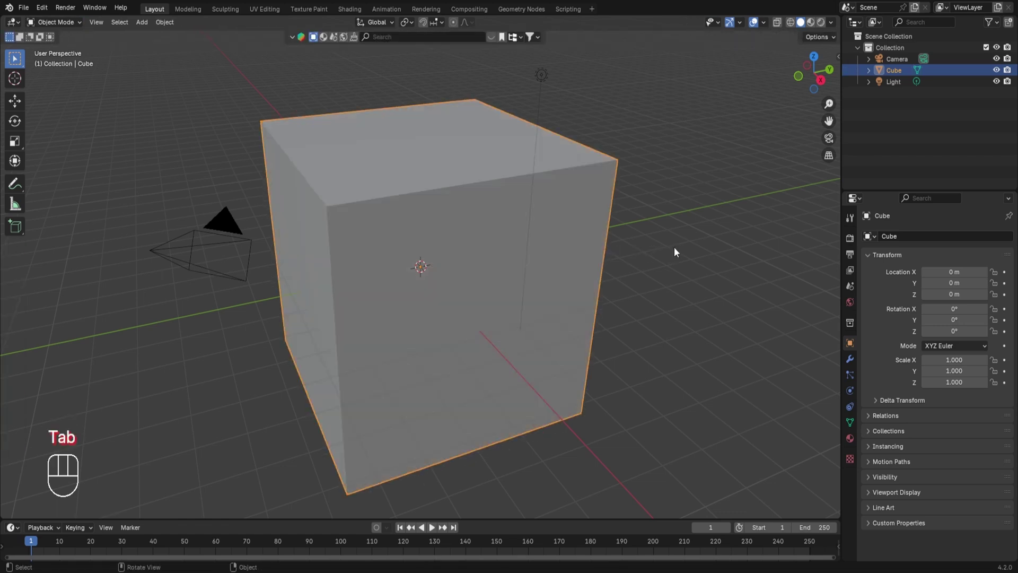
middle_click_drag(674, 247, 665, 276, "ctrl")
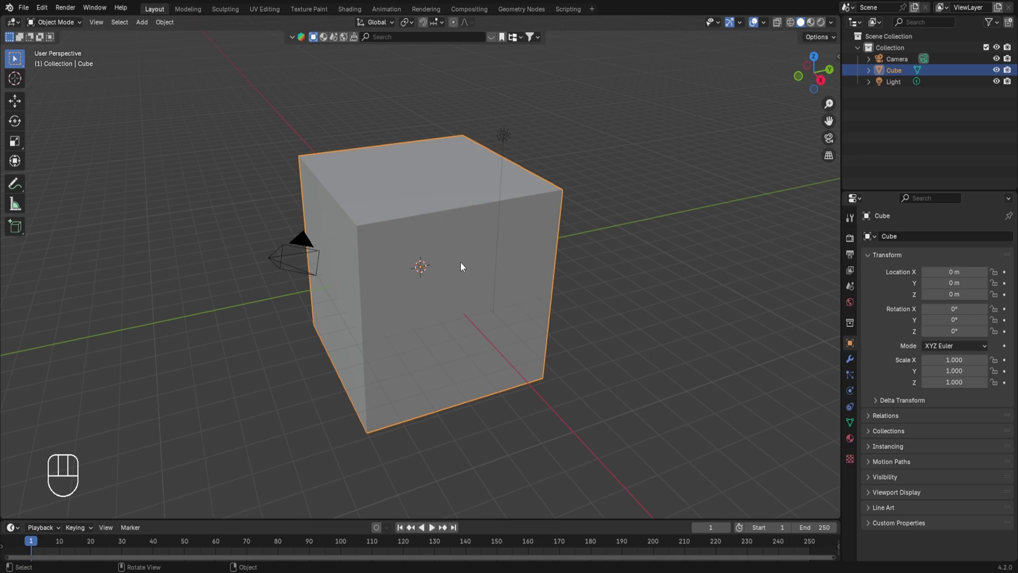
Duplicate the large cube in place and, in wireframe display, scale the copy down uniformly to about 0.079.
key("shift+d")
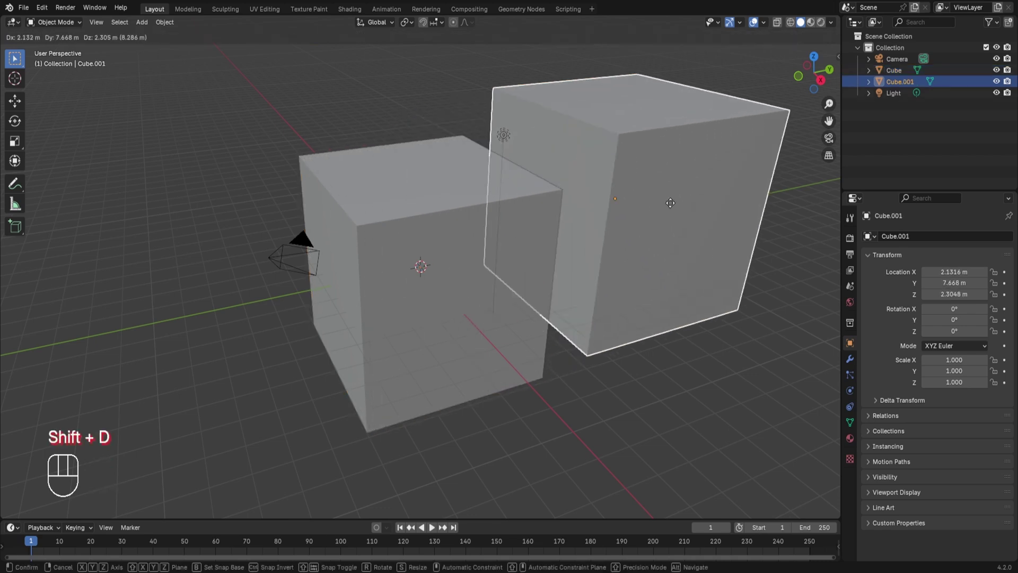
right_click(670, 203)
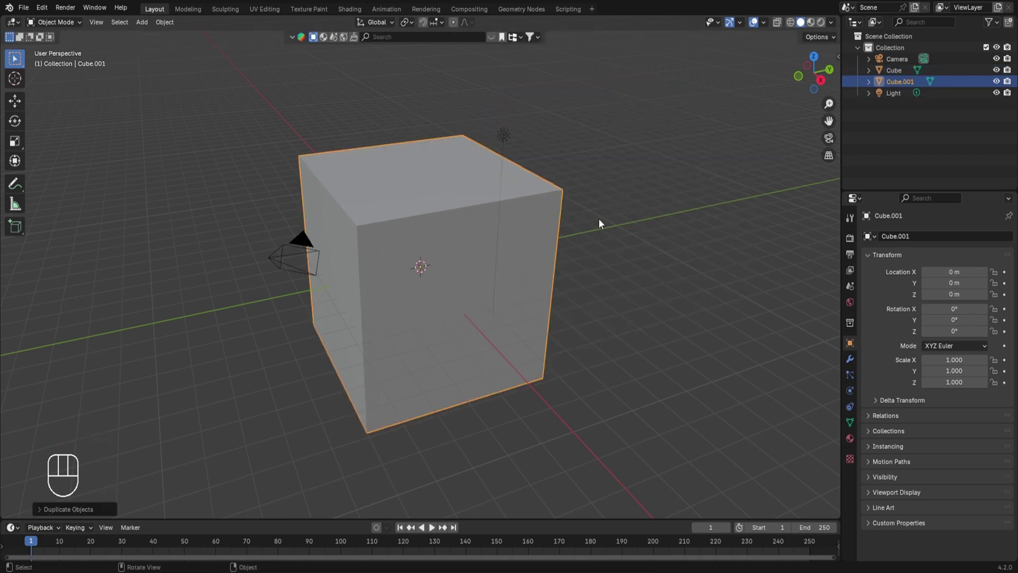
left_click(788, 22)
key("s")
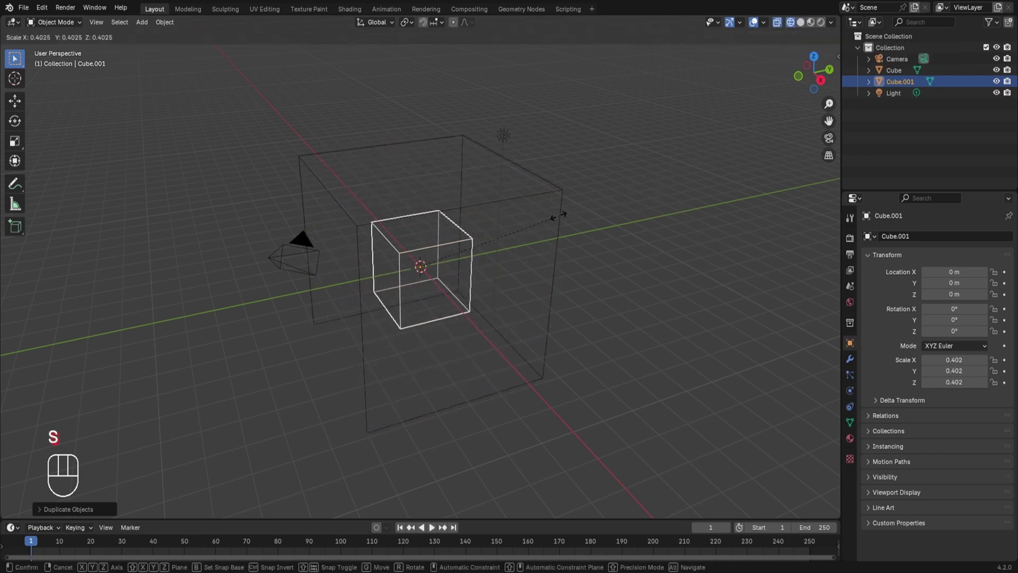
left_click(423, 276)
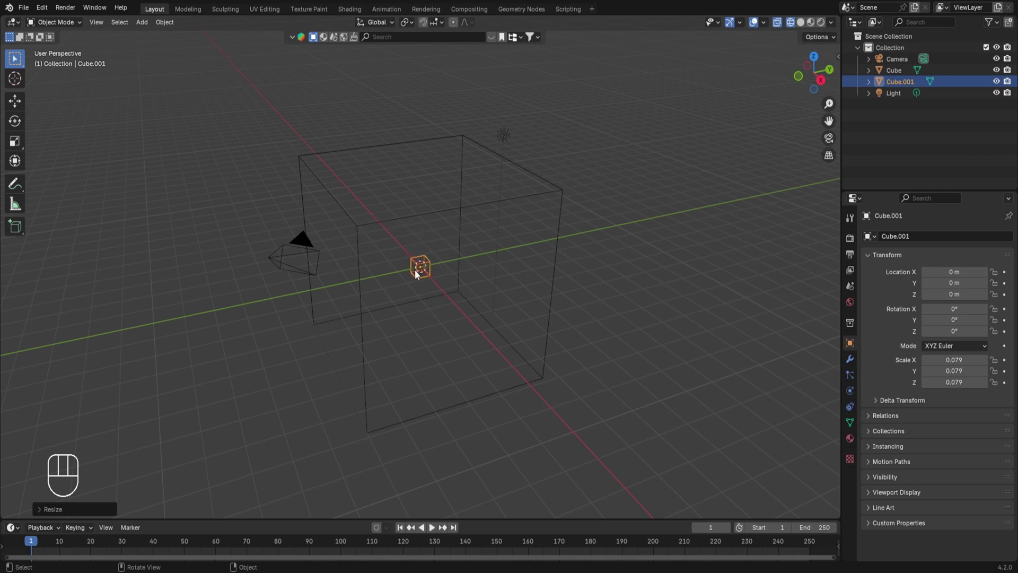
mouse_move(414, 269)
middle_mouse_down("ctrl")
mouse_move(507, 311)
mouse_move(507, 250)
mouse_move(400, 268)
middle_mouse_up("ctrl")
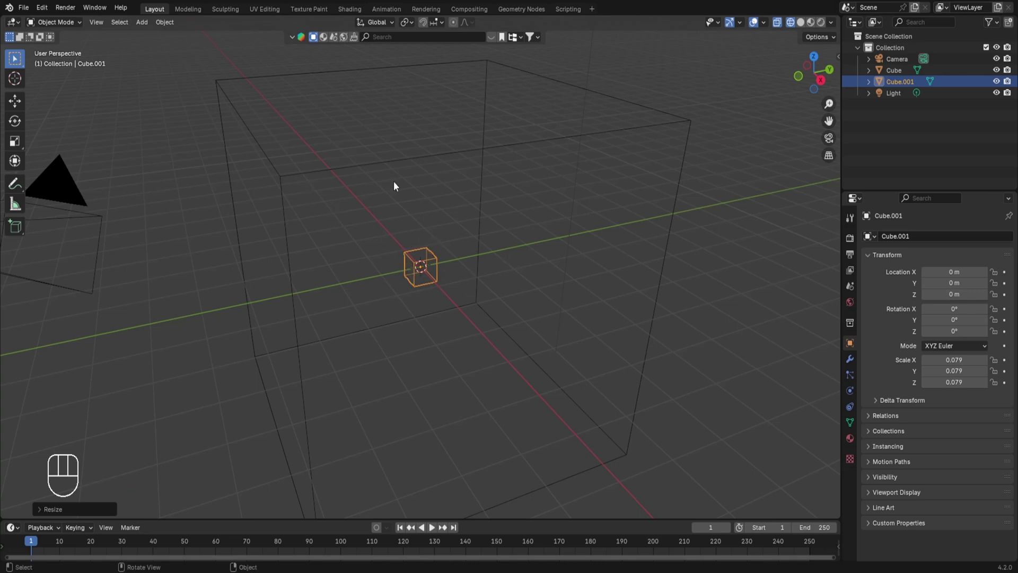
middle_click_drag(533, 179, 539, 218, "ctrl")
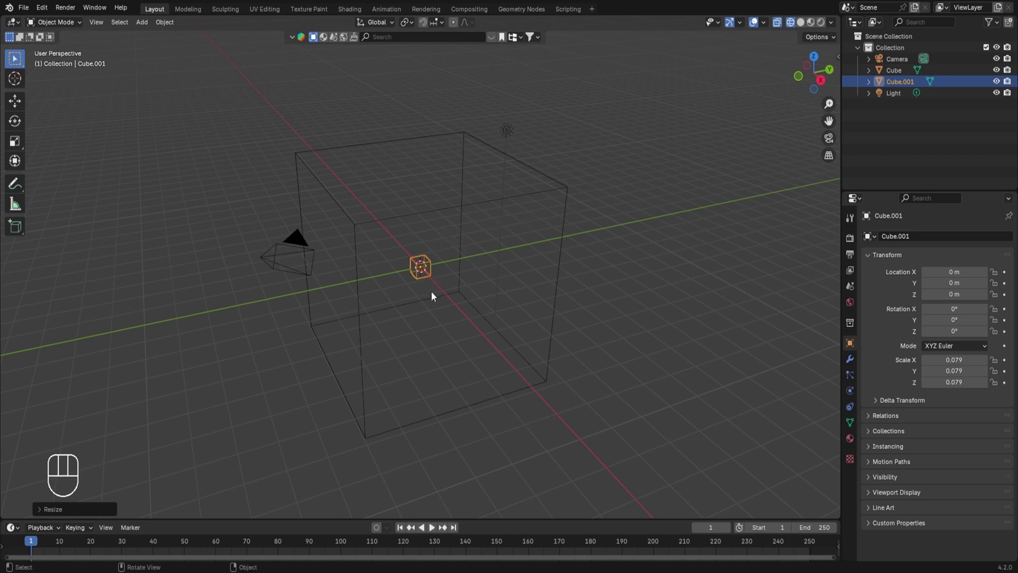
Add Fluid physics to the small inner cube with type Flow and flow type Liquid.
left_click(849, 390)
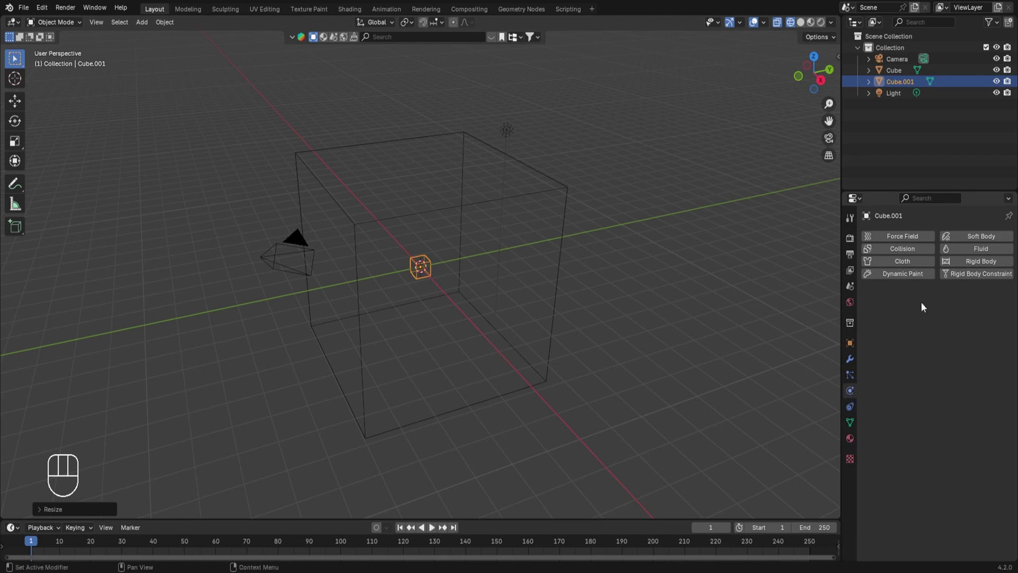
left_click(959, 250)
left_click(944, 309)
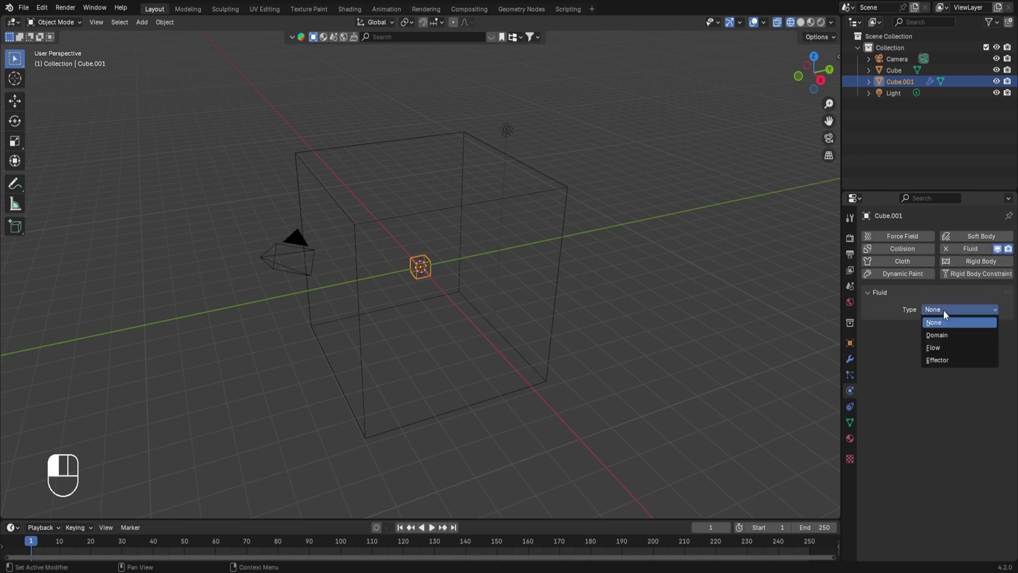
left_click(941, 344)
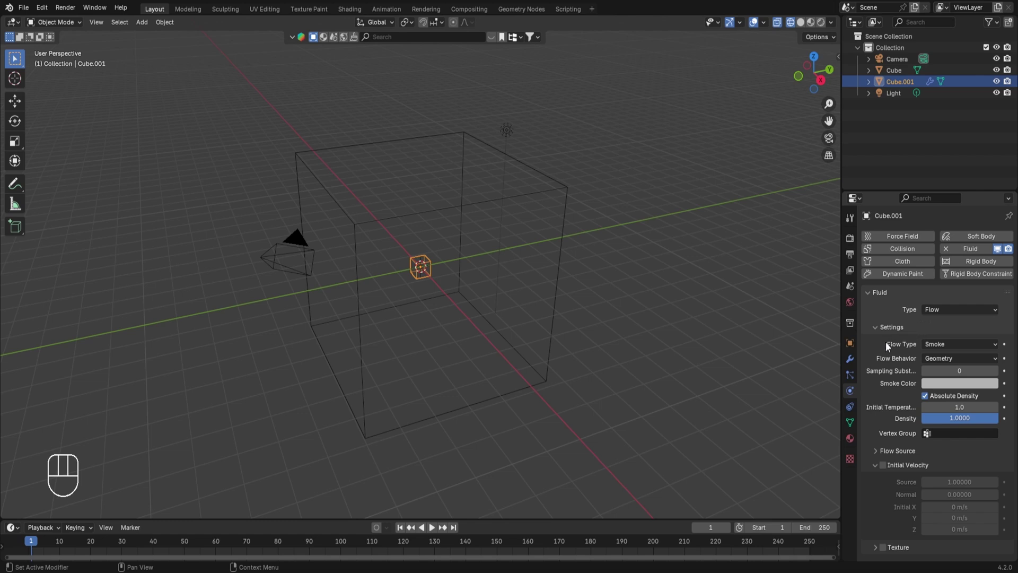
left_click(938, 341)
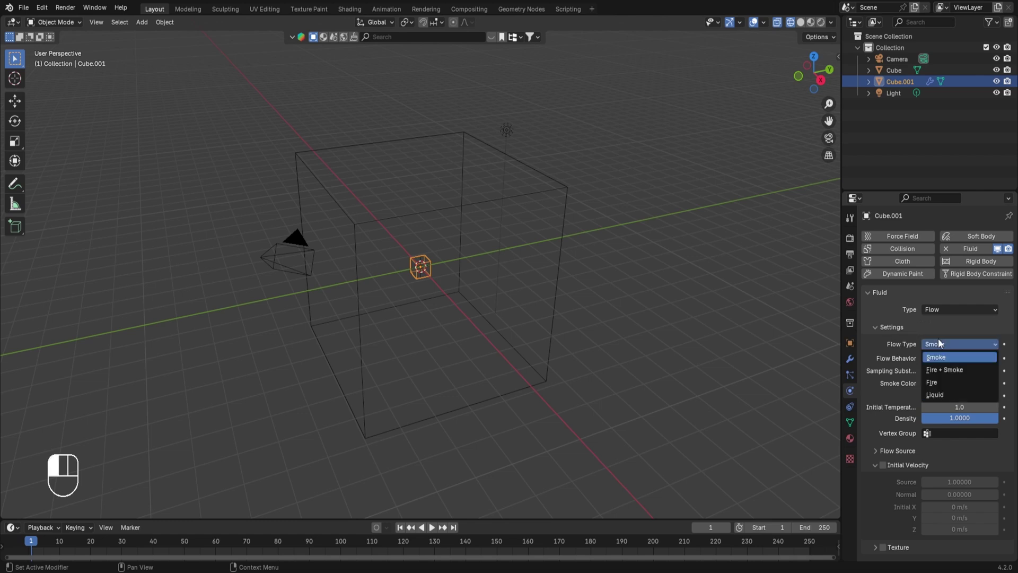
left_click(949, 394)
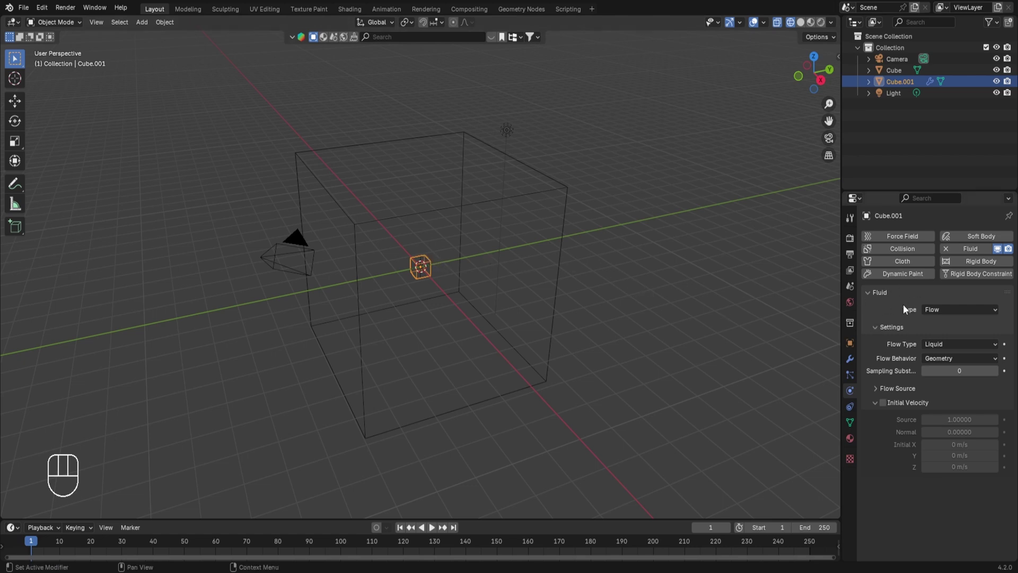
Add Fluid physics to the large outer cube with type Domain and domain type Liquid.
left_click(548, 182)
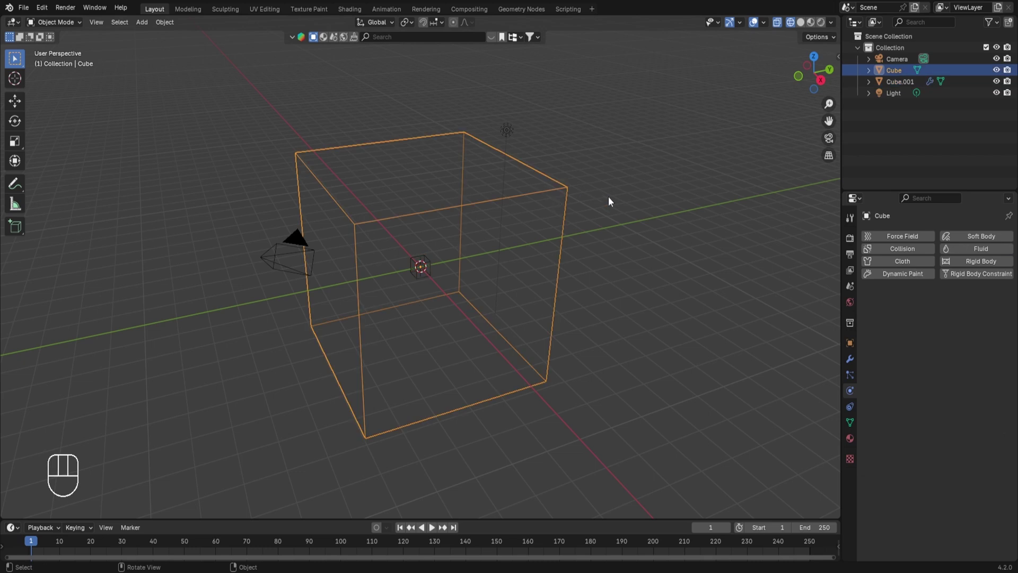
left_click(980, 248)
left_click(945, 309)
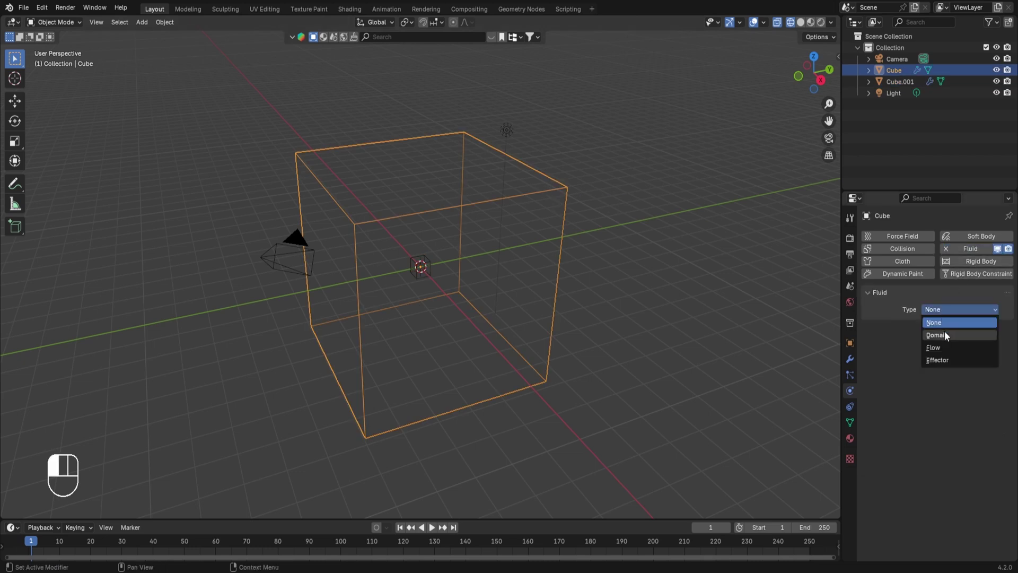
left_click(944, 331)
left_click(941, 344)
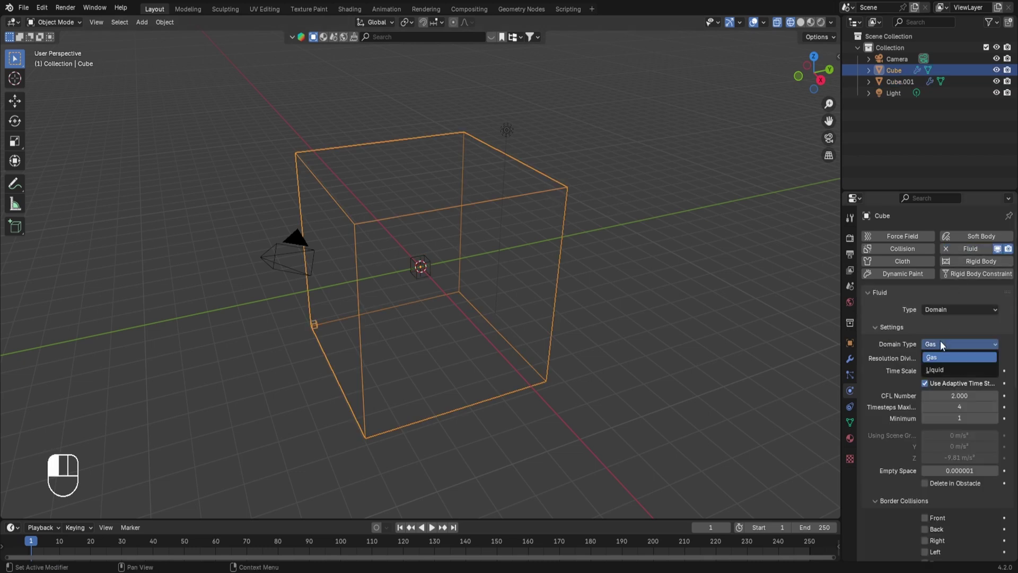
left_click(933, 368)
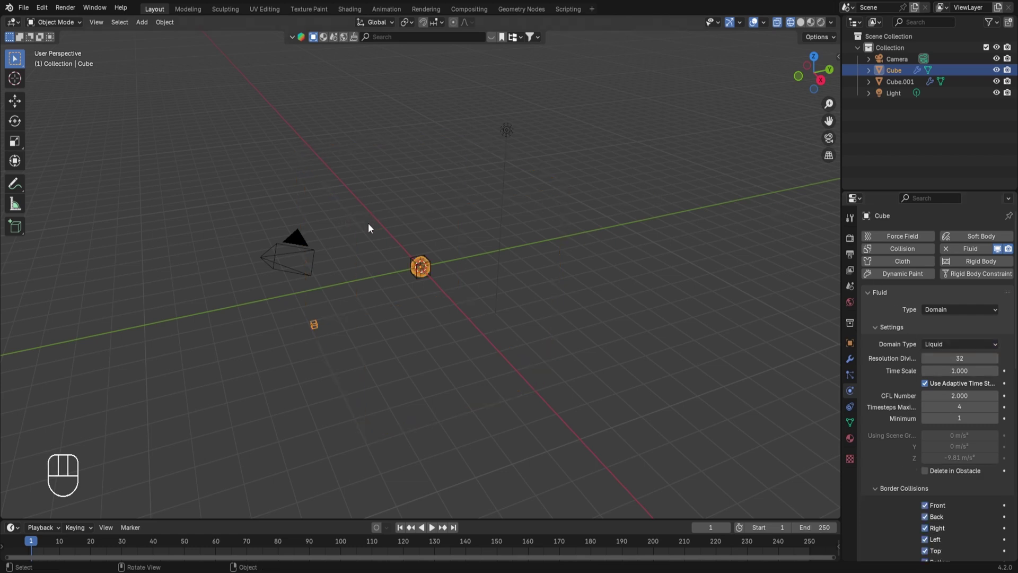
Play the liquid simulation, stop it and scrub back to frame 33 to inspect the splashed liquid.
middle_click_drag(390, 253, 491, 200, "ctrl")
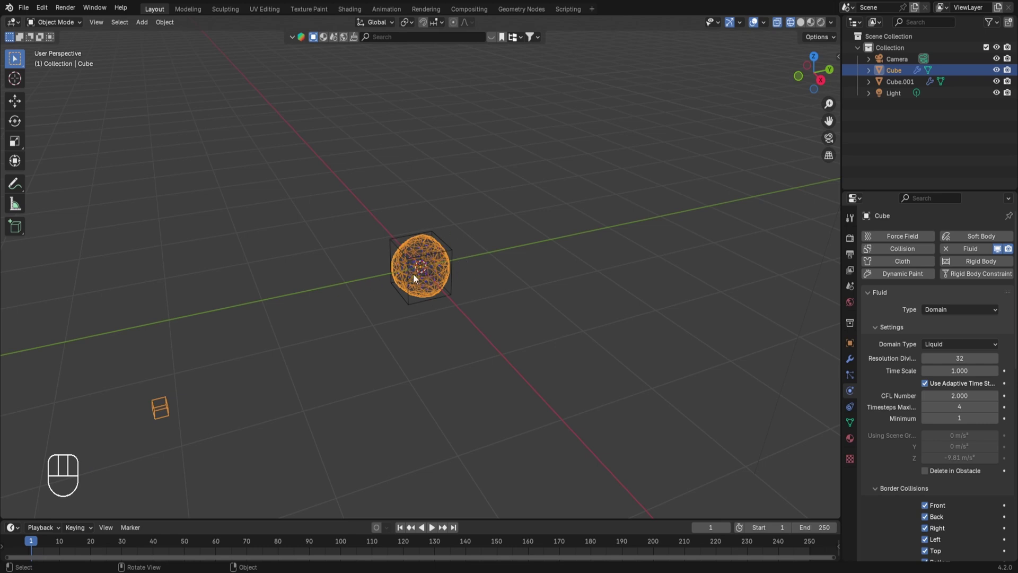
middle_click_drag(412, 274, 555, 262, "ctrl")
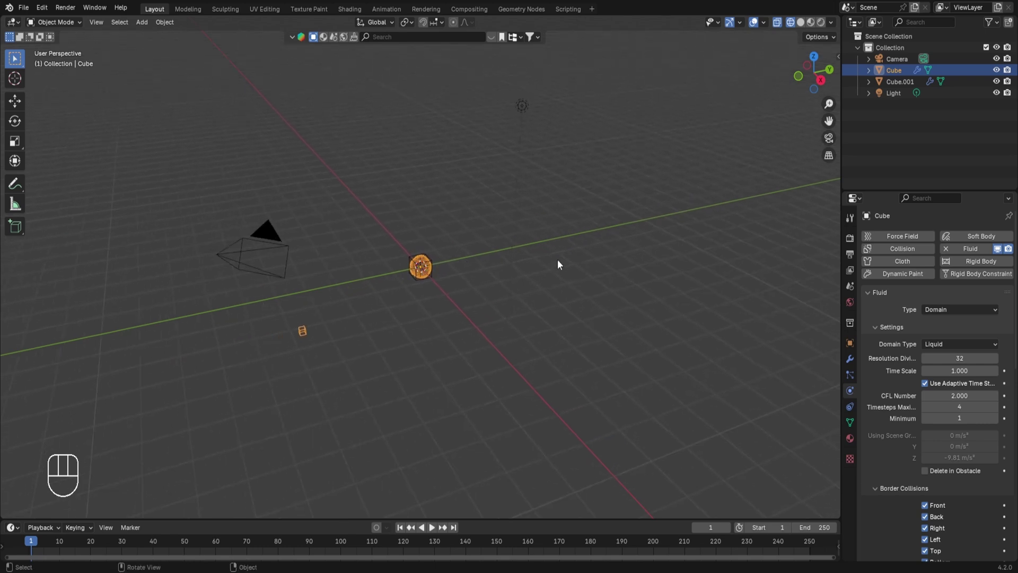
key("space")
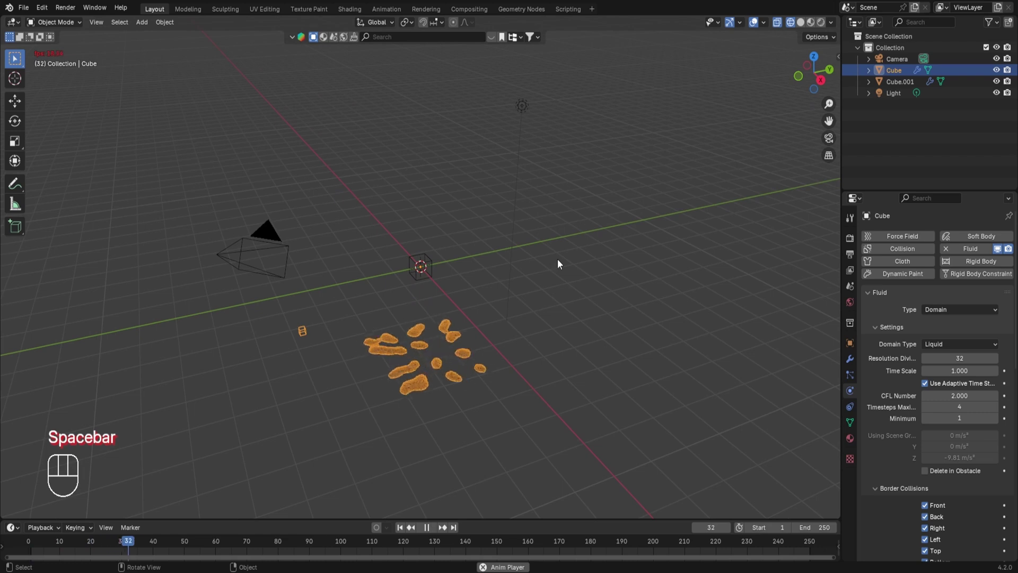
key("space")
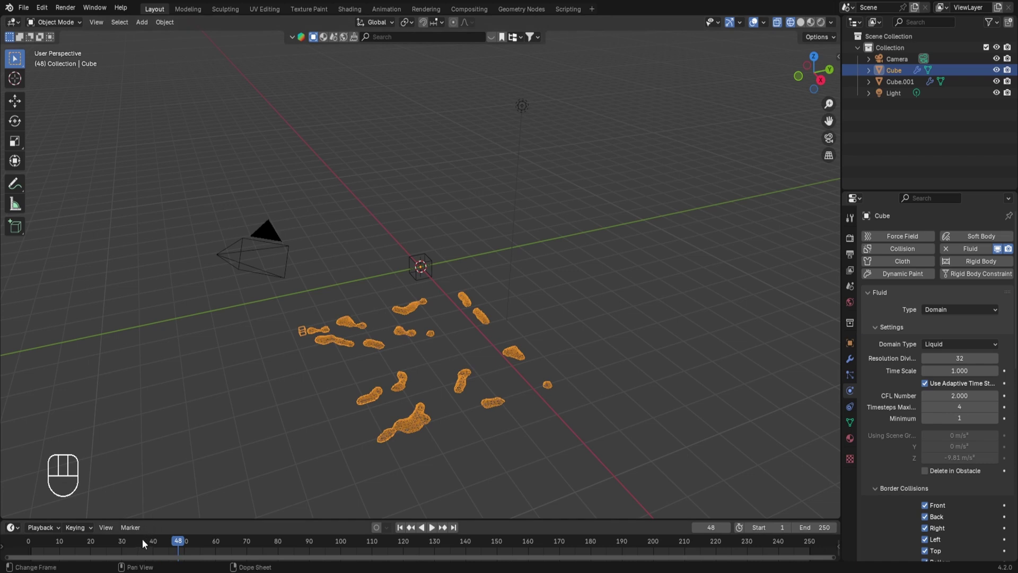
mouse_move(142, 540)
left_mouse_down()
mouse_move(54, 540)
mouse_move(132, 540)
left_mouse_up()
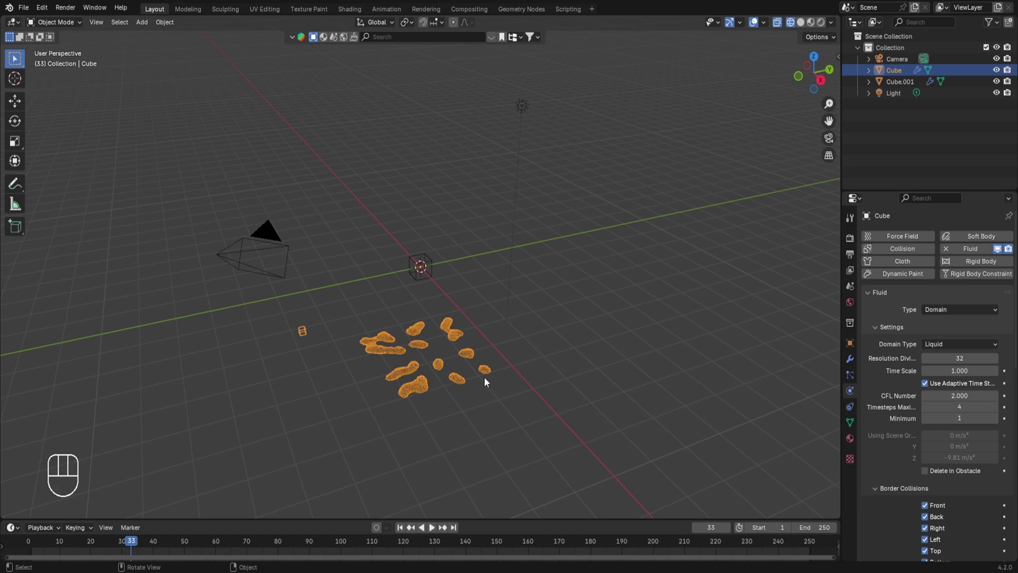
Select the small flow cube, review the early frames of the falling liquid and stop playback at frame 1.
left_click(419, 266)
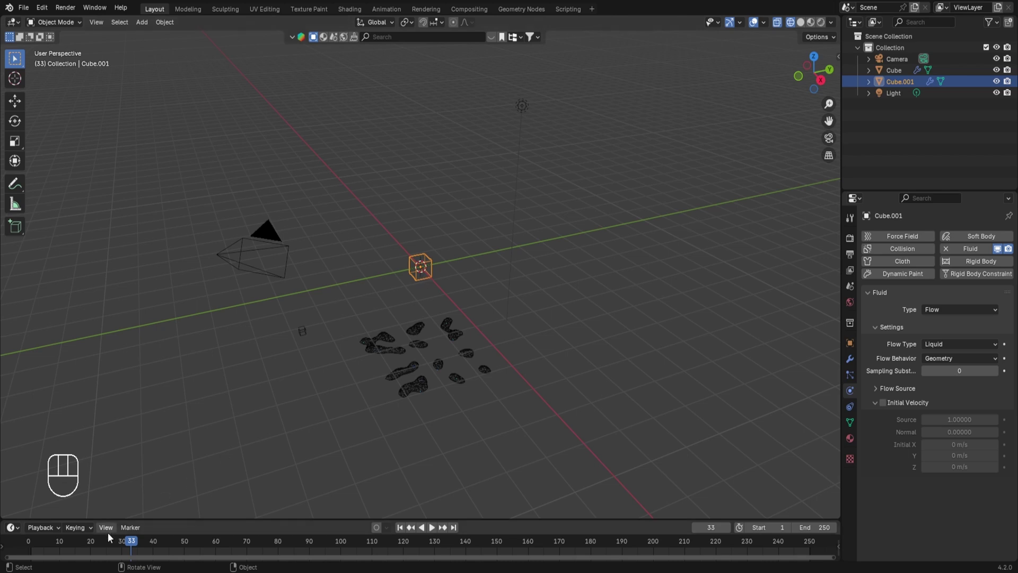
left_click_drag(96, 539, 73, 544)
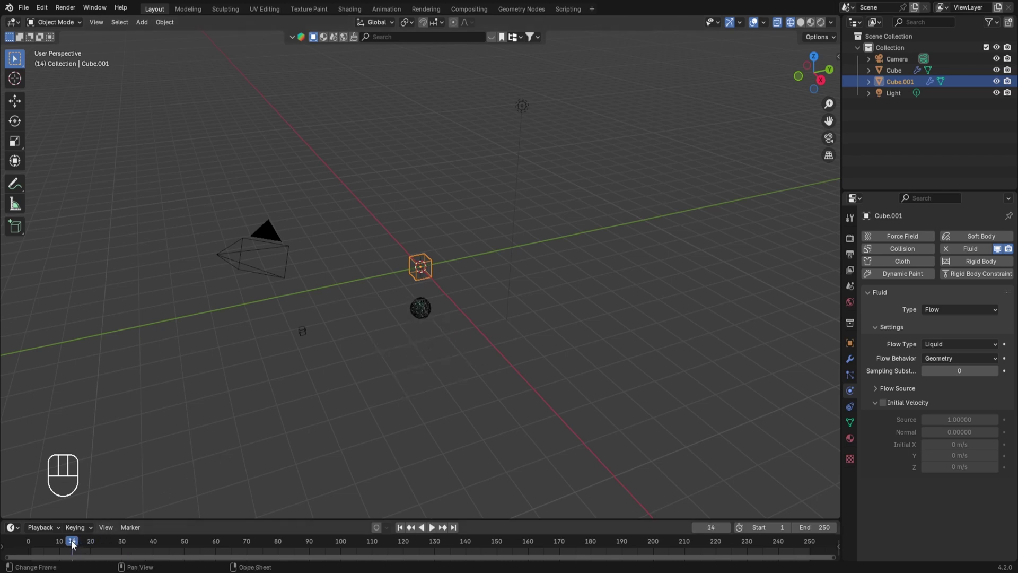
key("space")
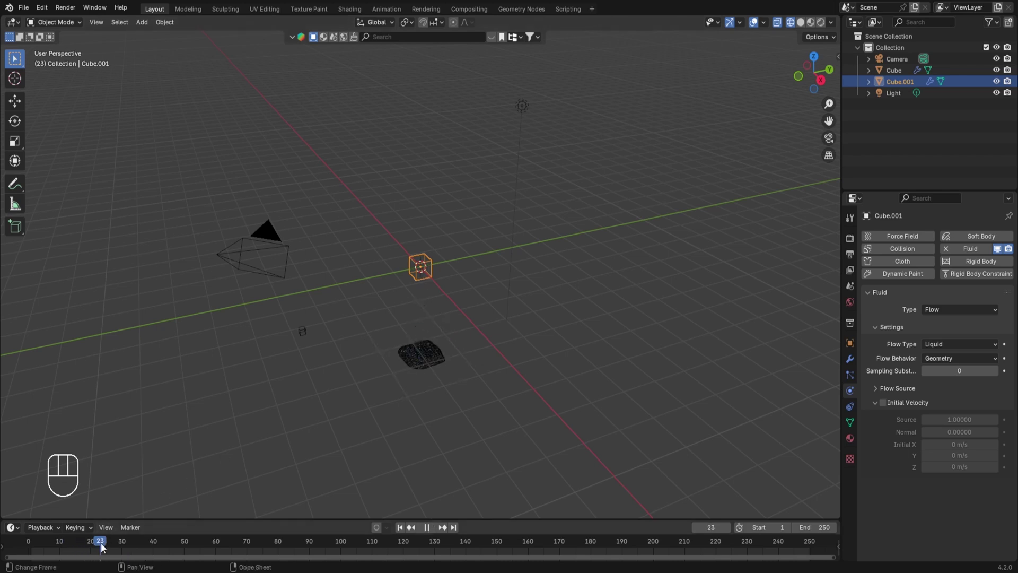
left_click(51, 546)
left_click_drag(52, 547, 34, 547)
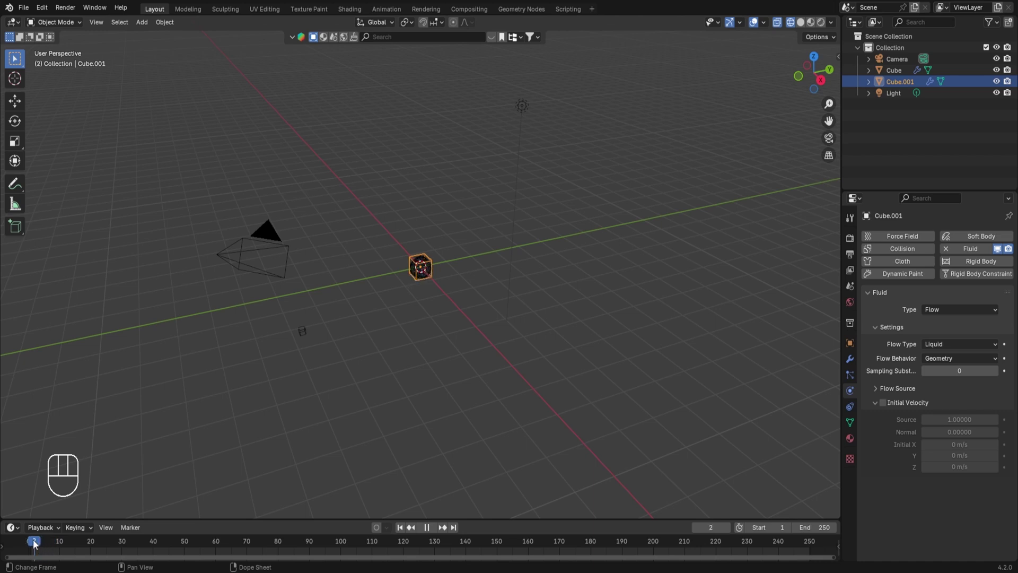
key("Escape")
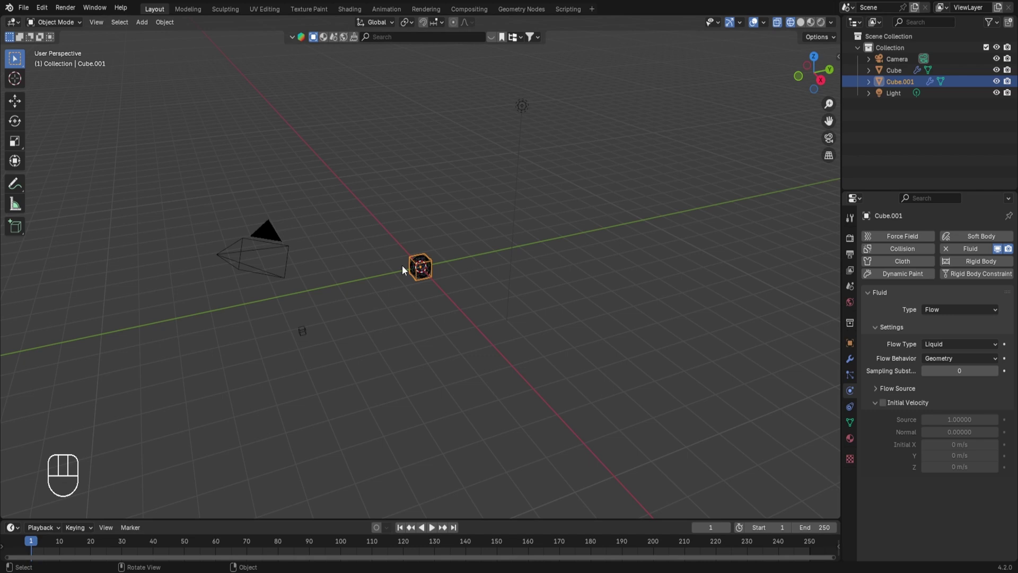
Set the small cube's flow behavior to Inflow and play the simulation to about frame 154.
left_click(937, 359)
left_click(936, 366)
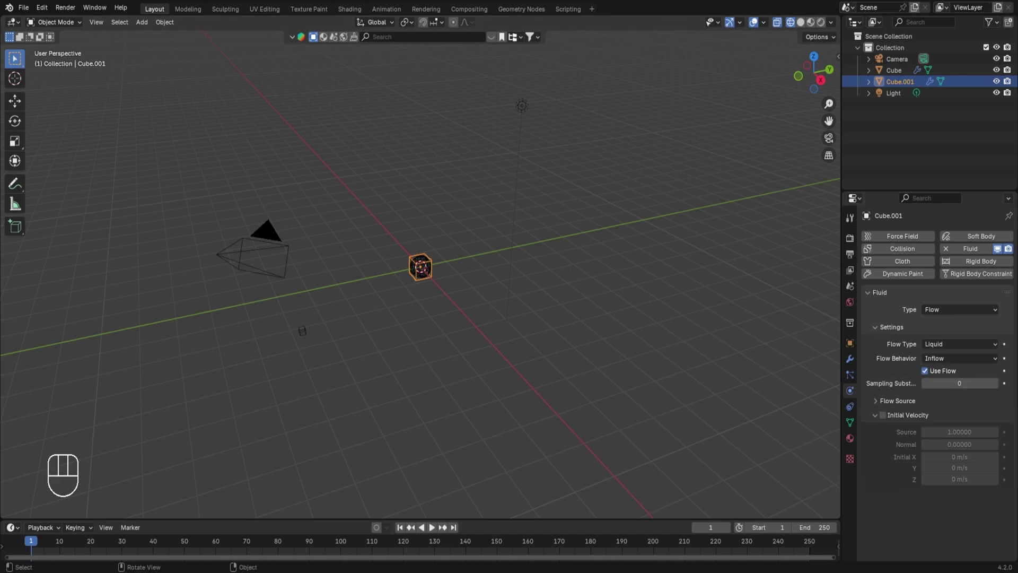
key("space")
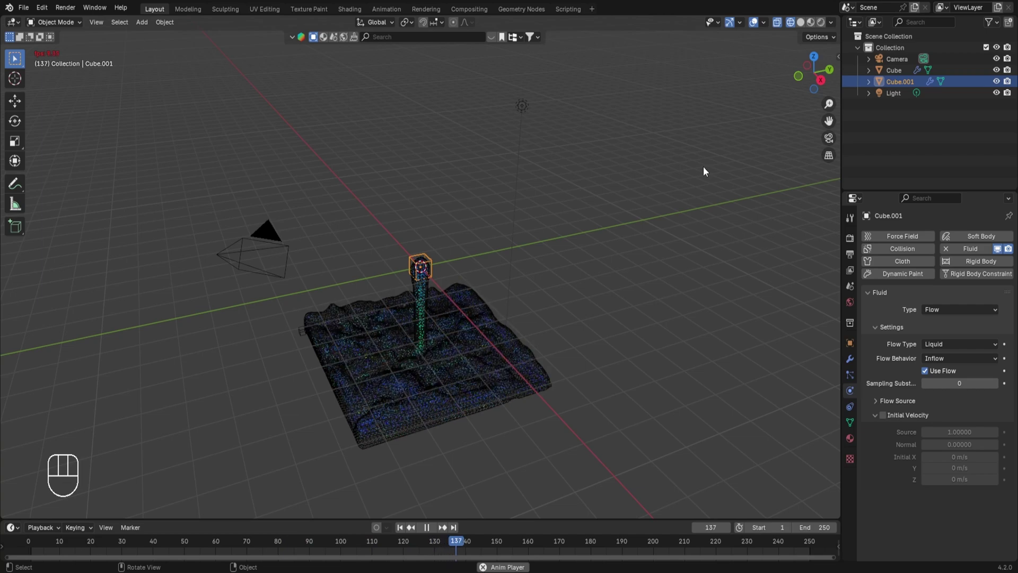
key("space")
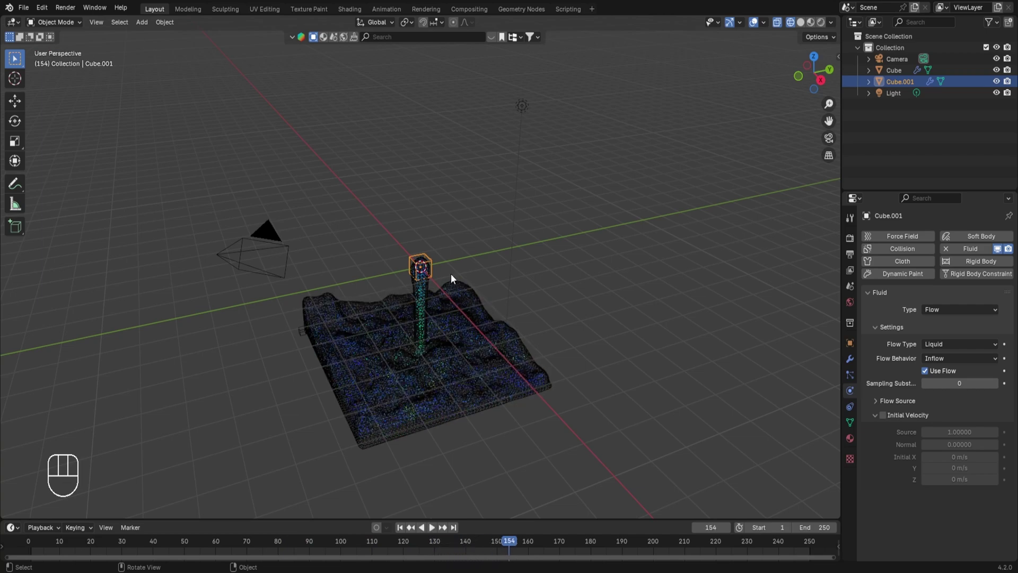
Rewind the timeline to frame 0 and step between frames 0 and 1 to compare the domain's display.
left_click(29, 542)
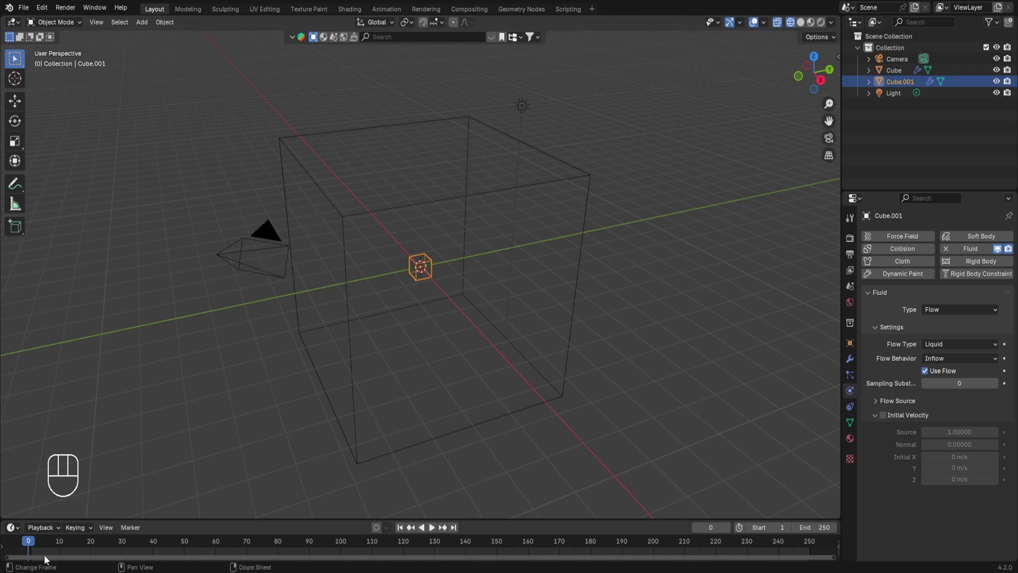
key("Right")
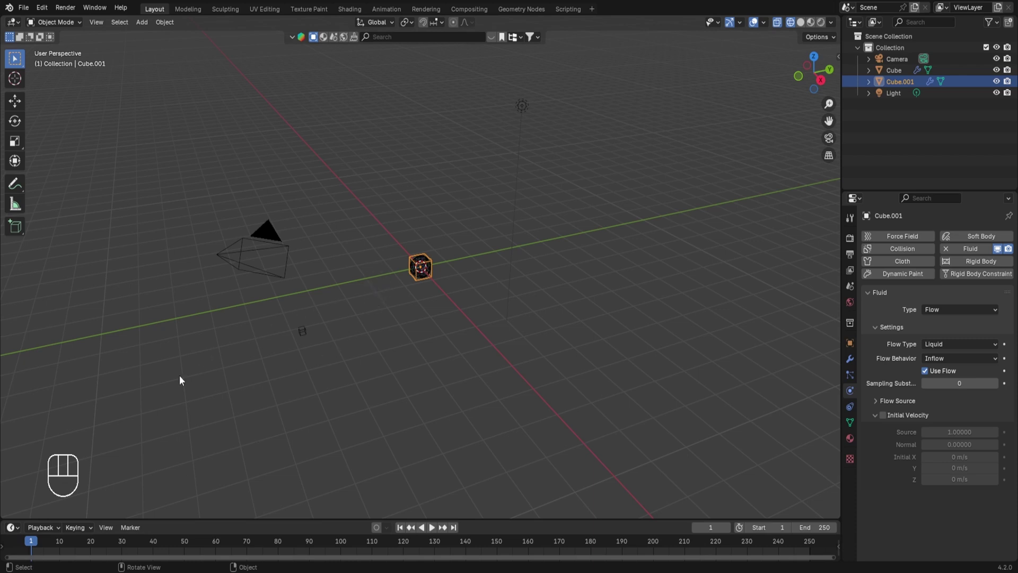
key("Left")
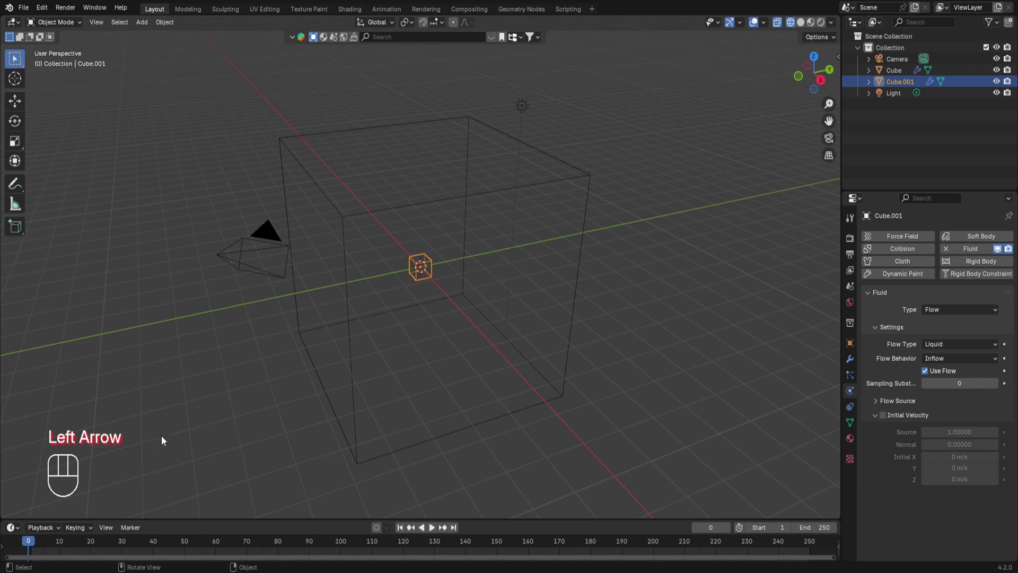
Select the large domain cube and set its fluid resolution divisions to 64.
left_click(425, 209)
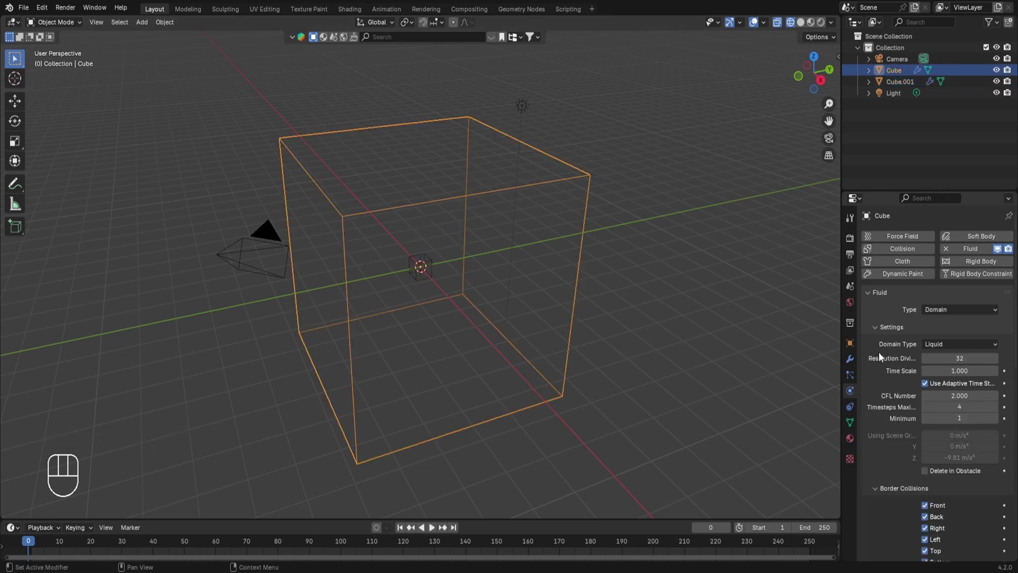
scroll(879, 352, "down", 1)
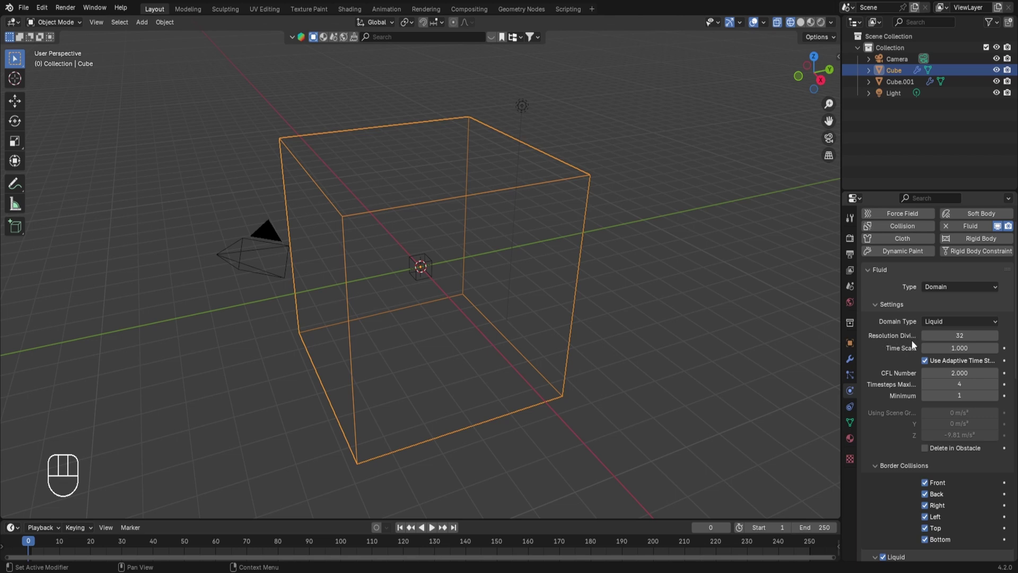
mouse_move(961, 335)
left_mouse_down()
mouse_move(983, 335)
mouse_move(966, 333)
left_mouse_up()
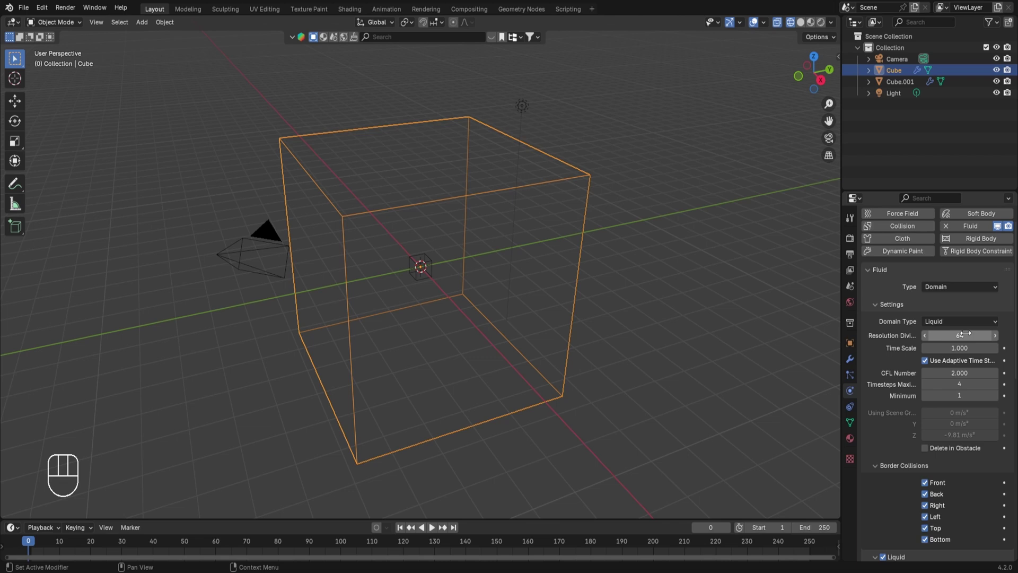
Examine the domain's border collision, liquid, particle system and cache settings, and view the cube from another angle.
scroll(915, 282, "down", 7)
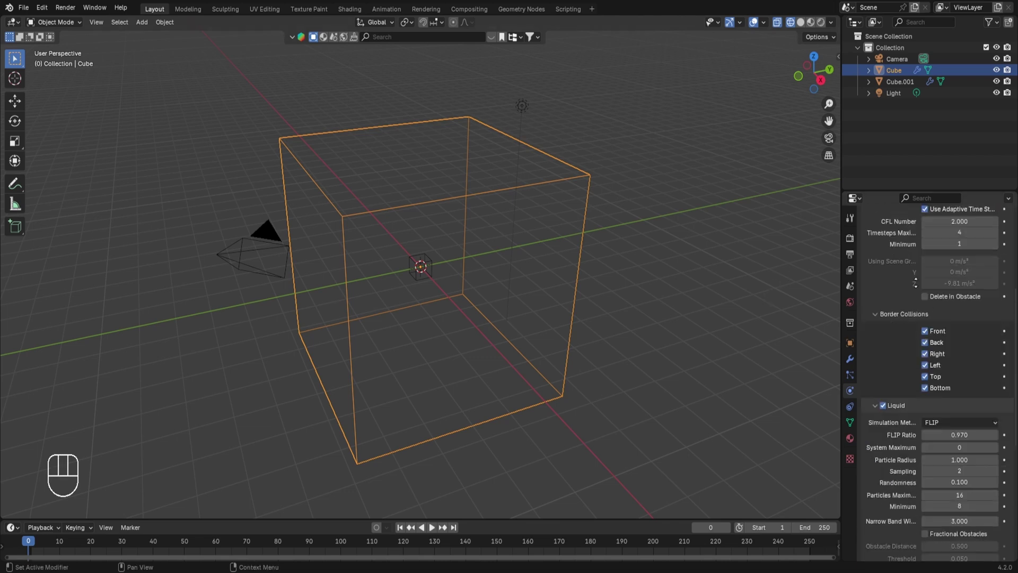
scroll(916, 283, "down", 3)
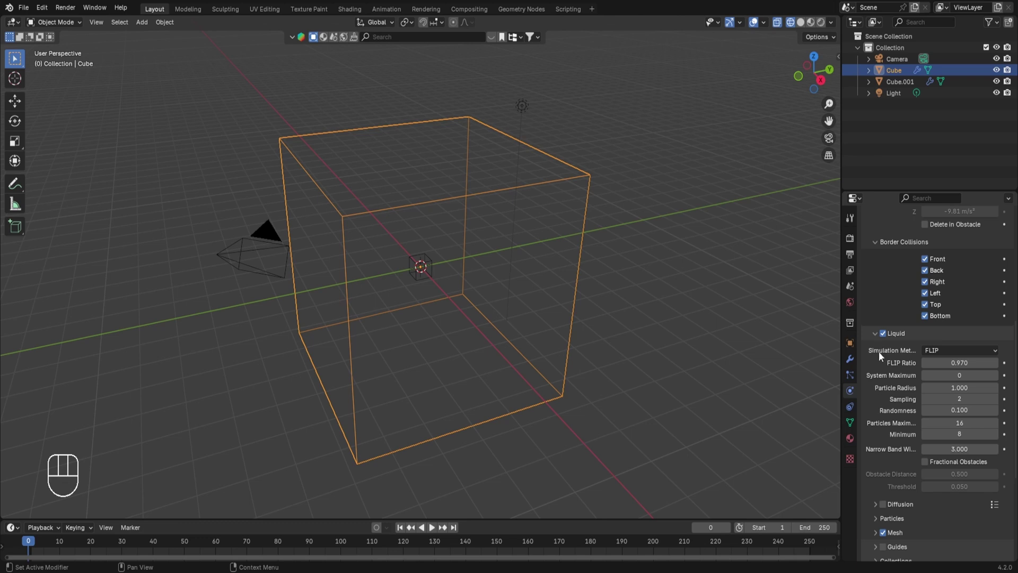
left_click(850, 374)
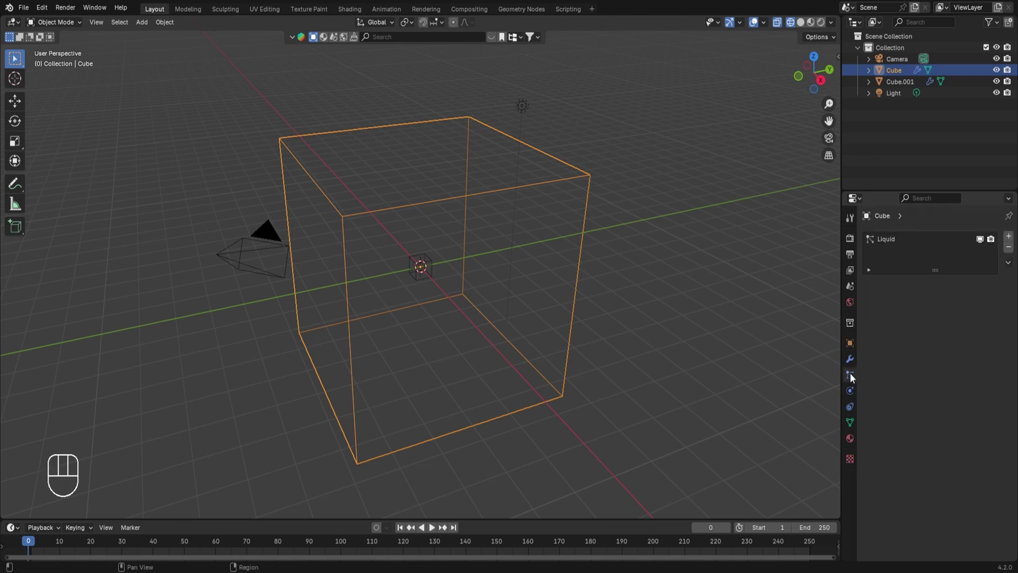
left_click(902, 240)
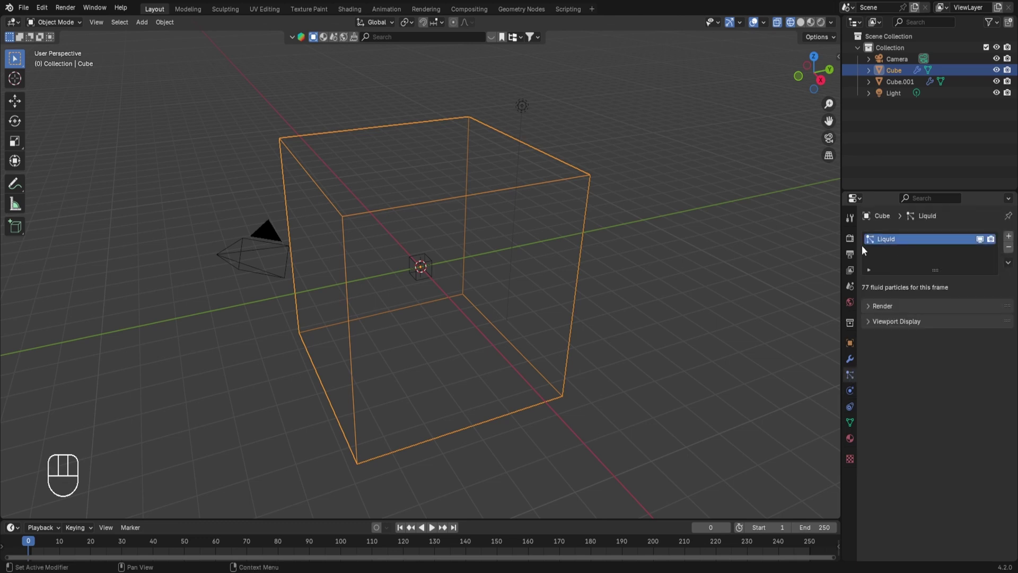
left_click(849, 393)
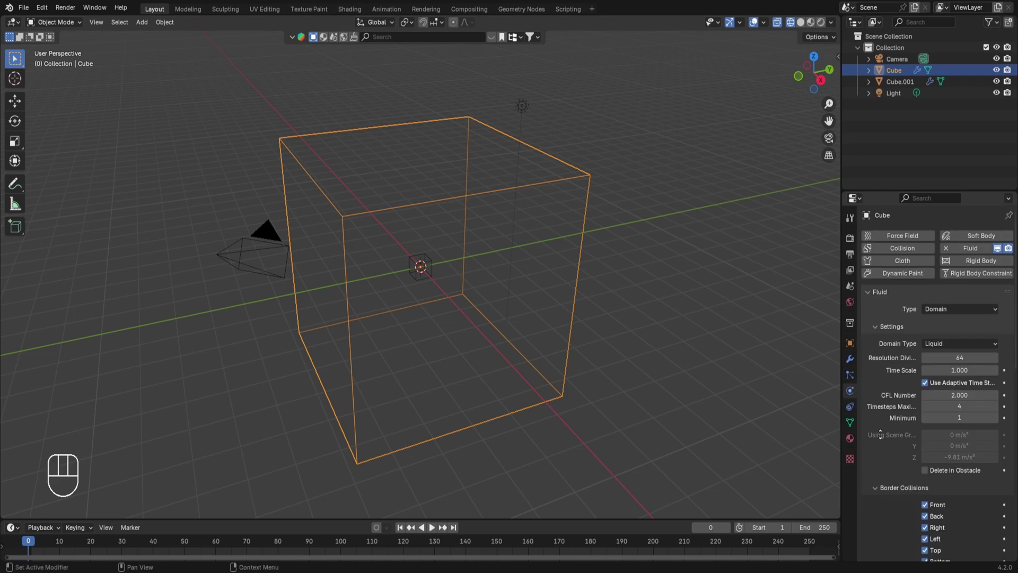
scroll(926, 448, "down", 10)
scroll(926, 448, "down", 1)
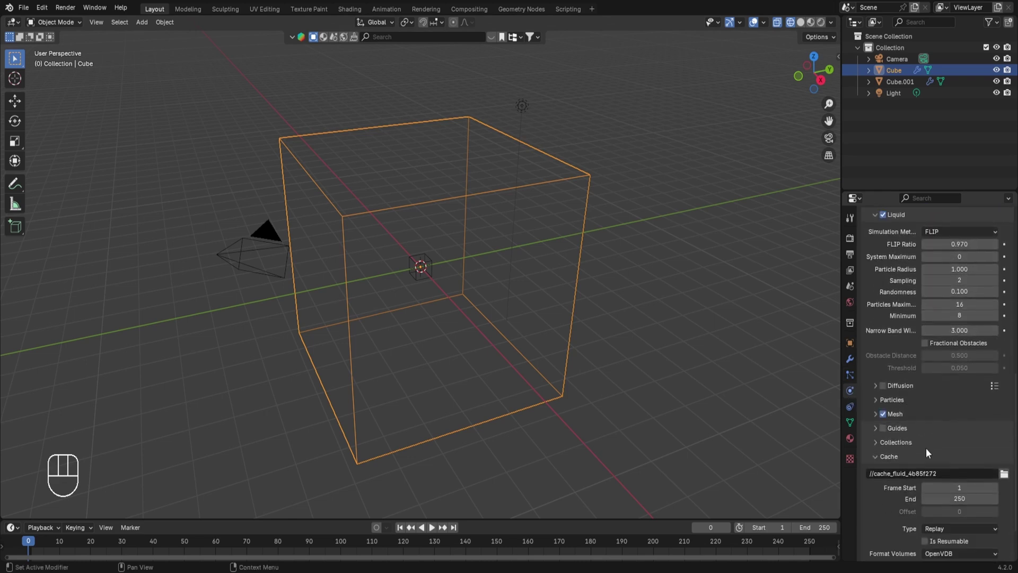
middle_click_drag(926, 447, 914, 406)
middle_click_drag(435, 371, 452, 380)
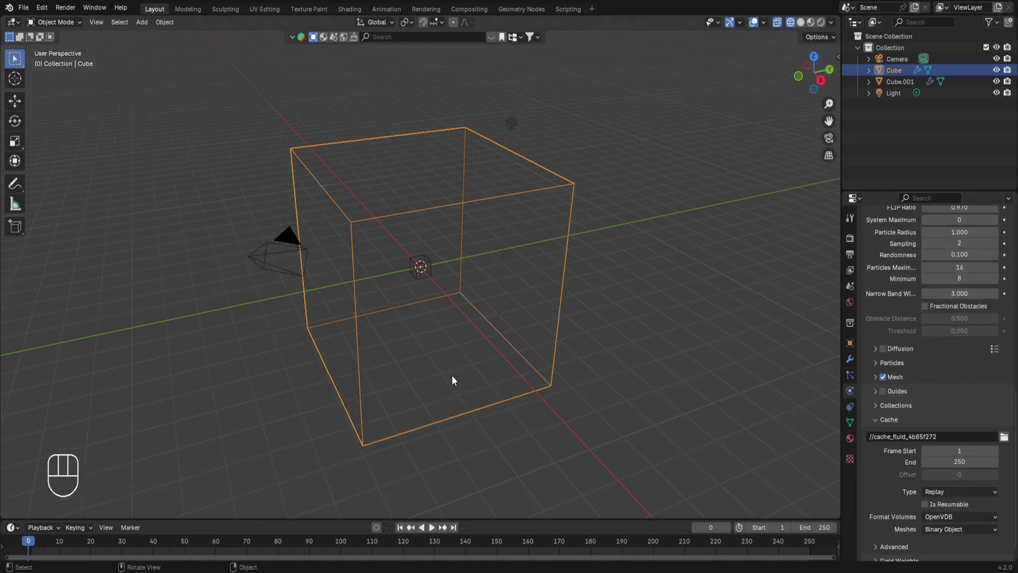
mouse_move(375, 336)
middle_mouse_down()
mouse_move(395, 335)
mouse_move(385, 333)
middle_mouse_up()
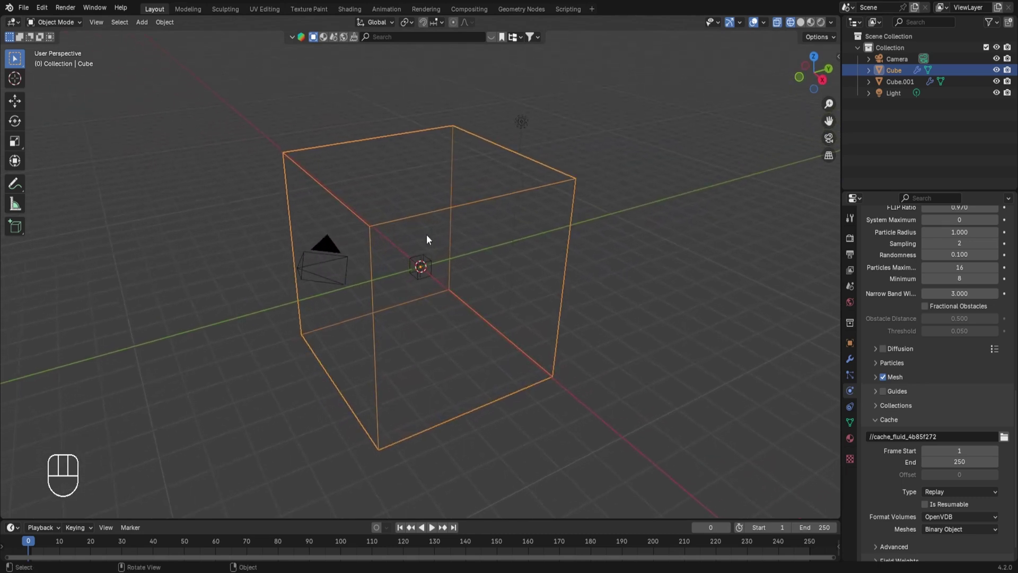
Enable Initial Velocity on the small inflow cube and play the simulation to frame 80.
left_click(419, 265)
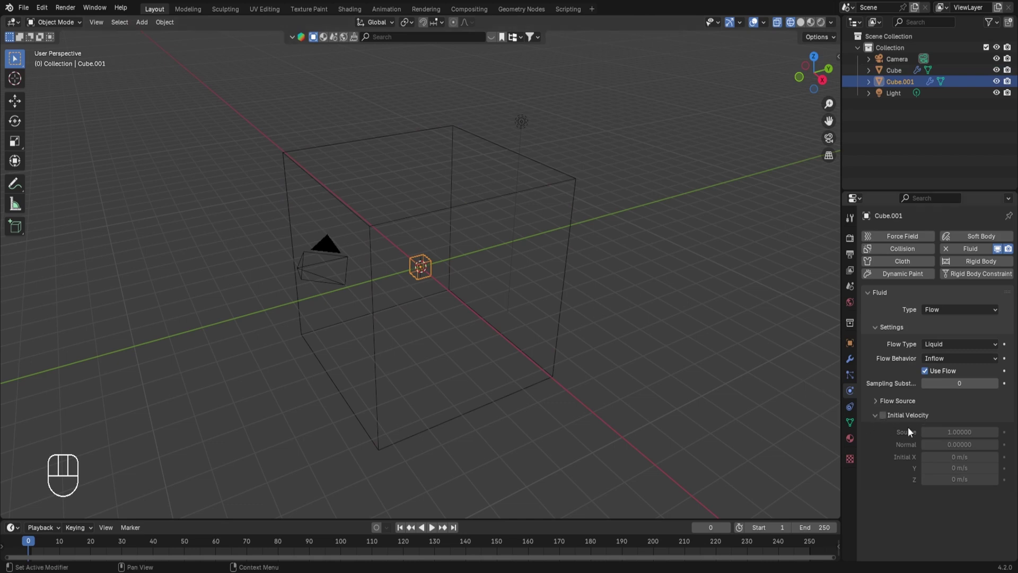
left_click(883, 415)
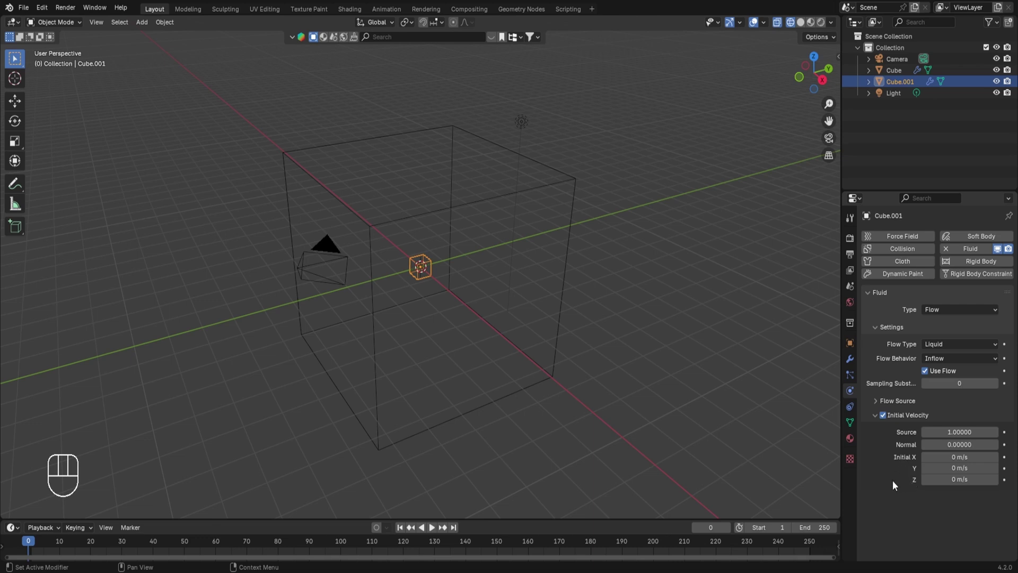
key("space")
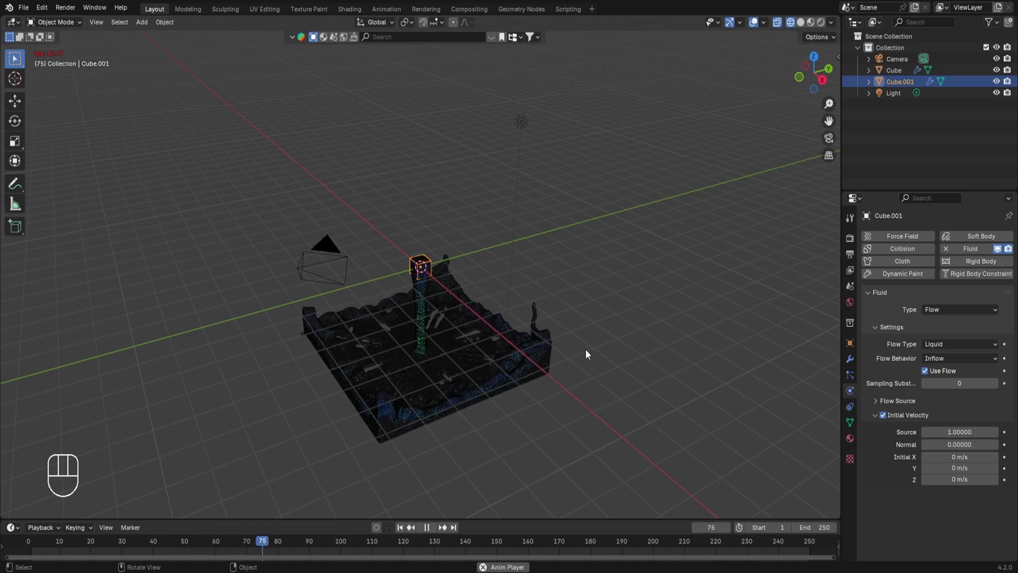
key("space")
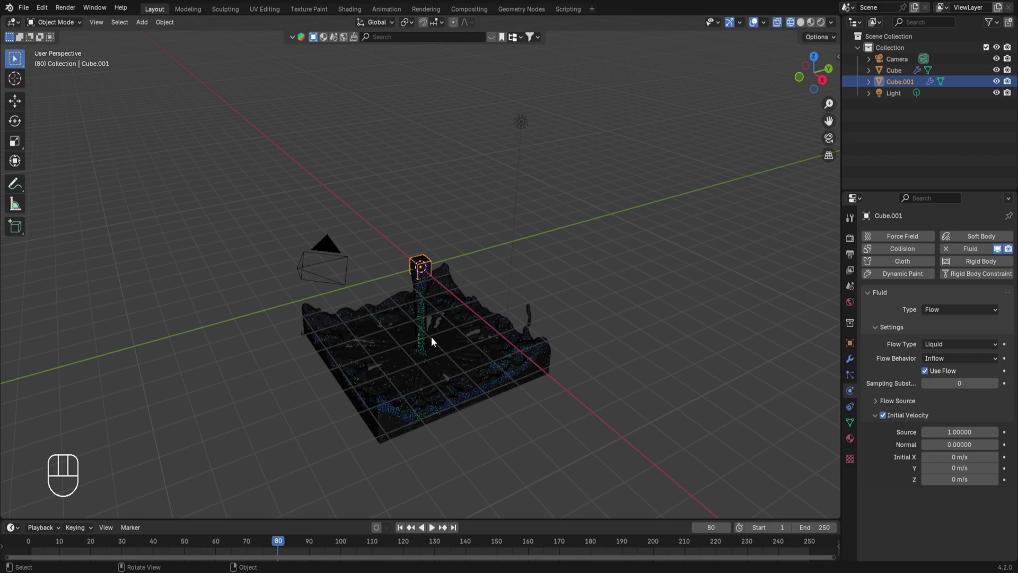
Set the inflow's initial Y velocity to 10 m/s and play the simulation from frame 1 to frame 56.
left_click(964, 468)
type("10")
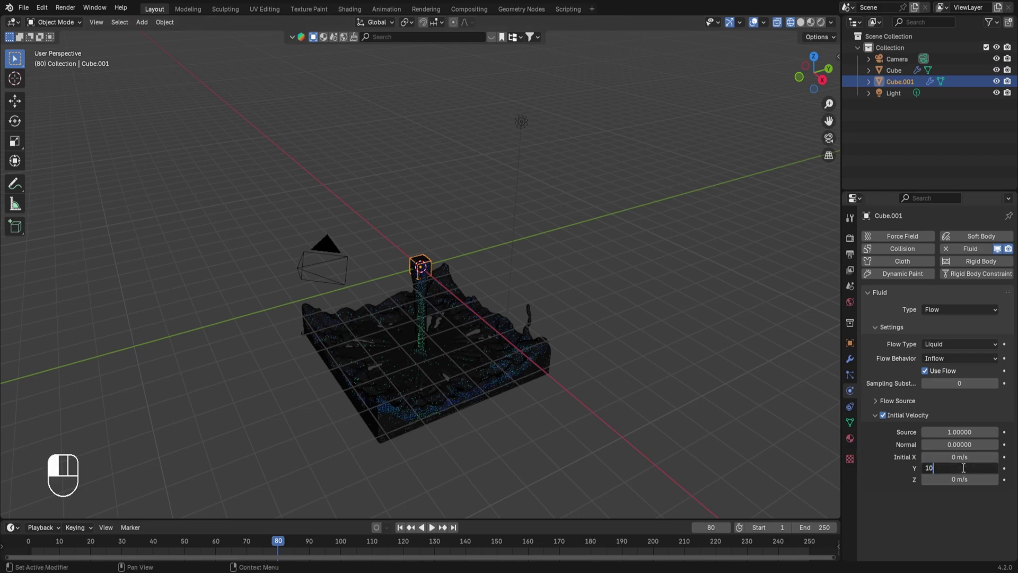
key("Return")
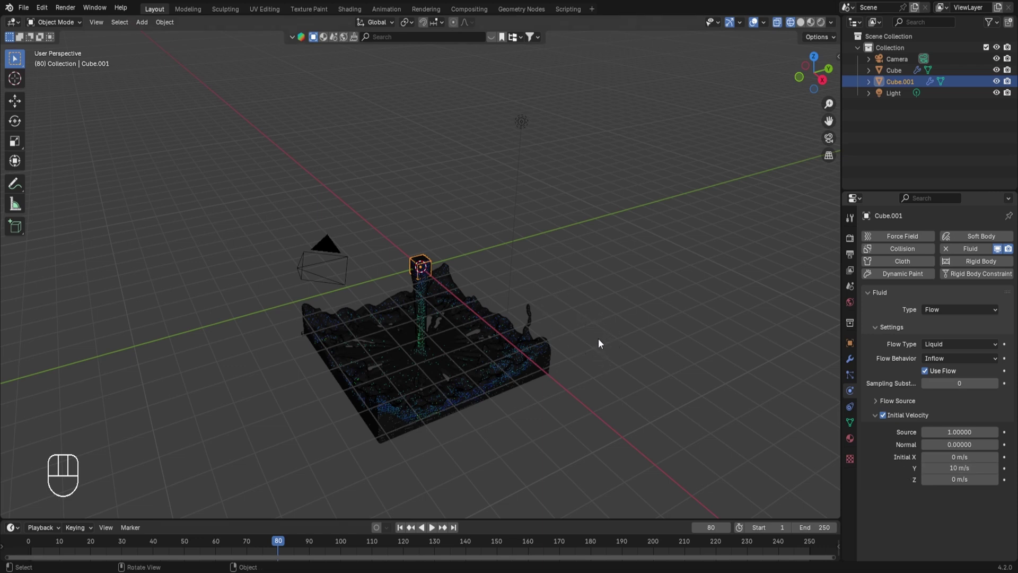
left_click(31, 543)
key("space")
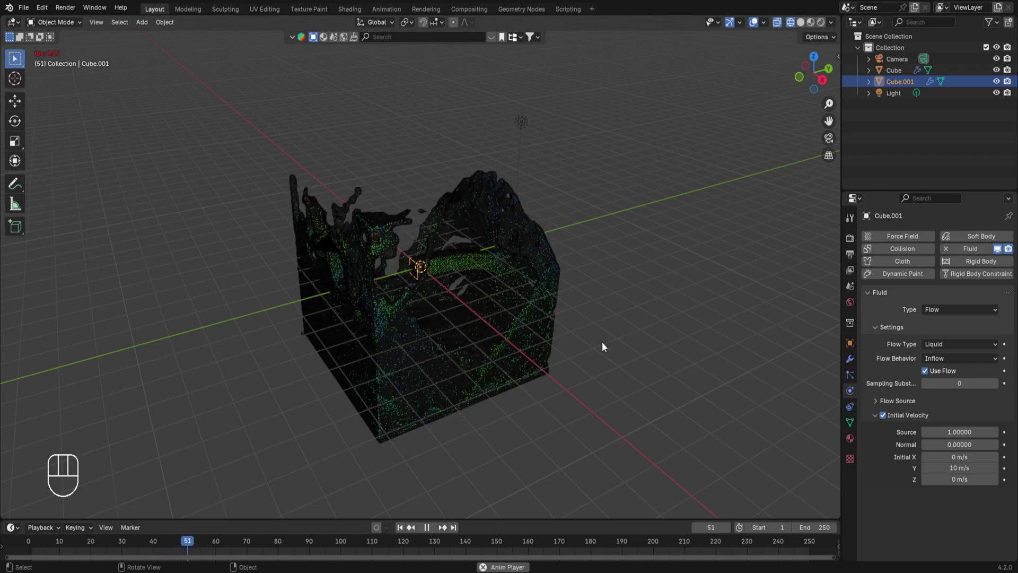
key("space")
Set the inflow's initial velocity to 0 m/s in Y and 4 m/s in X.
left_click(956, 467)
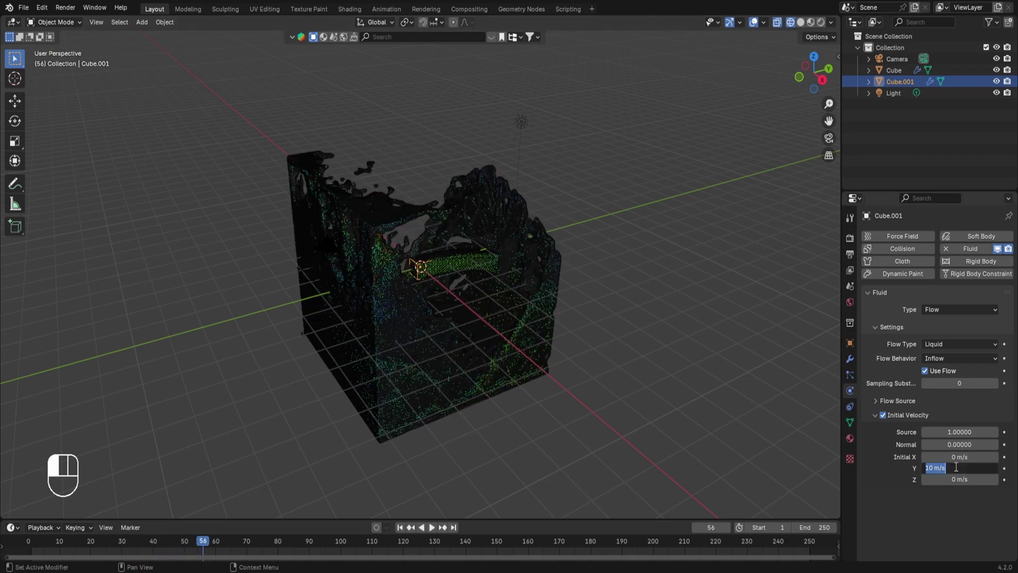
type("0")
key("Return")
left_click(960, 453)
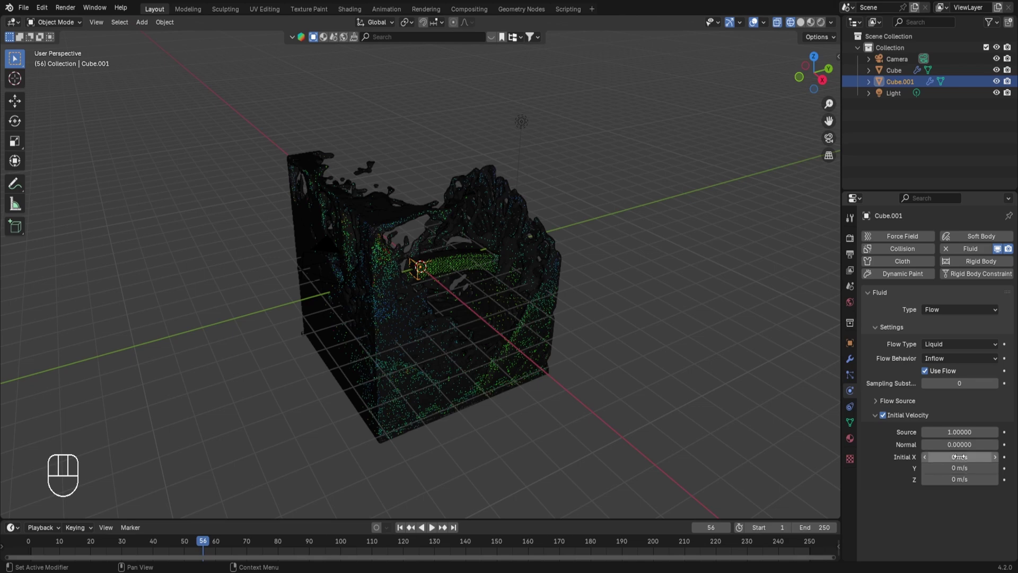
type("4")
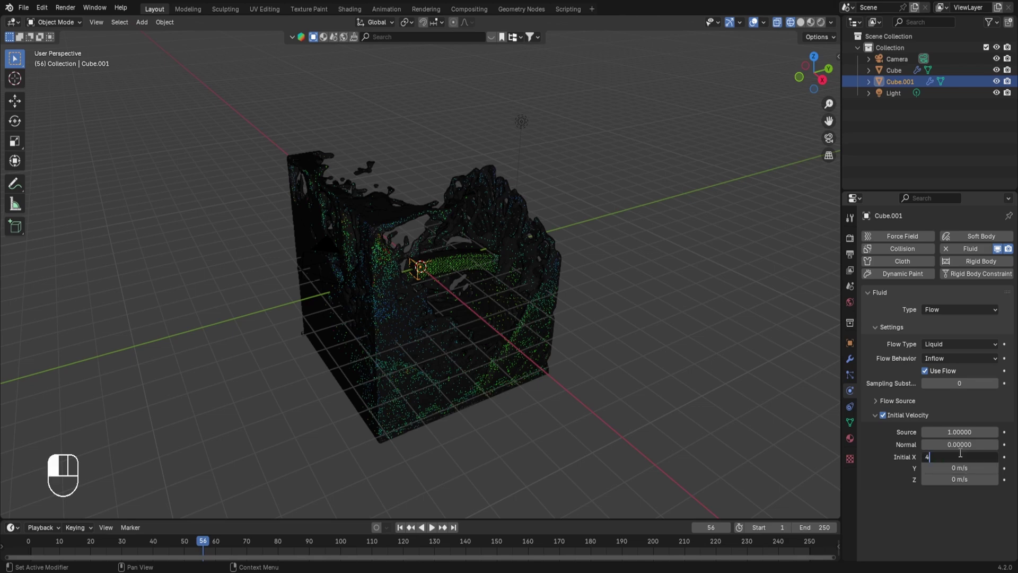
key("Return")
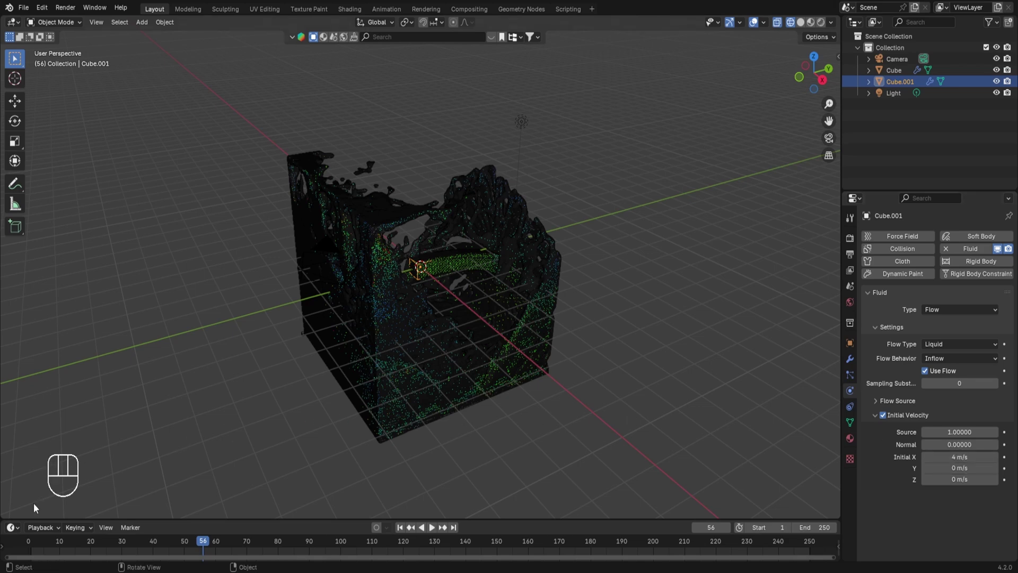
Play the simulation from frame 1 to frame 100 and inspect the liquid stream from another angle.
left_click(32, 541)
key("space")
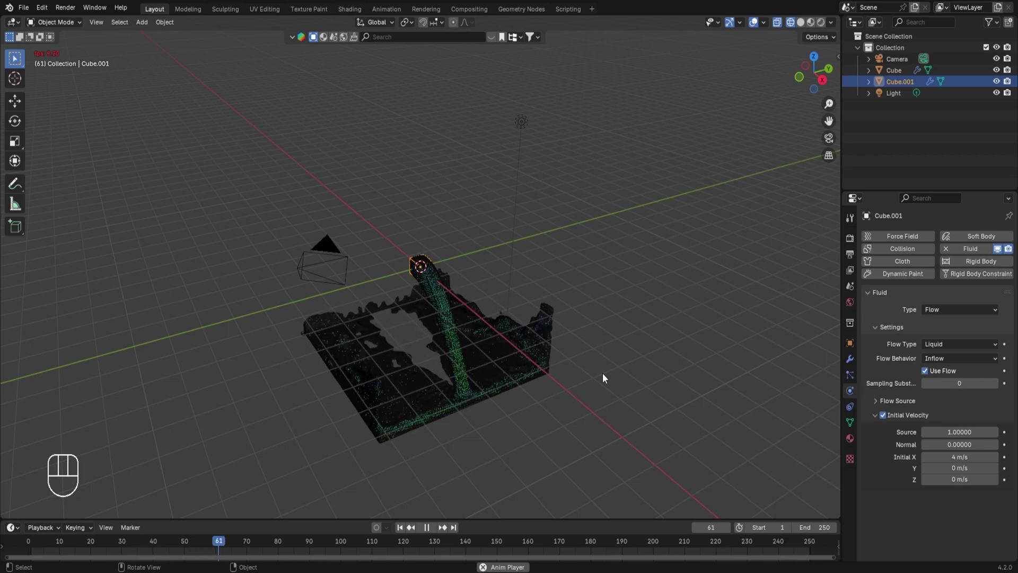
key("space")
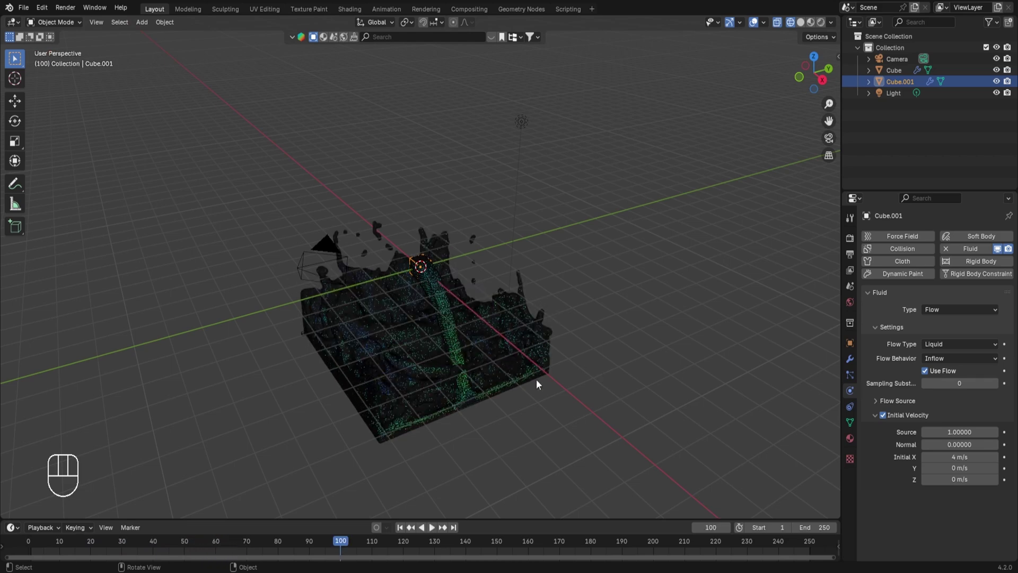
middle_click_drag(536, 379, 482, 328)
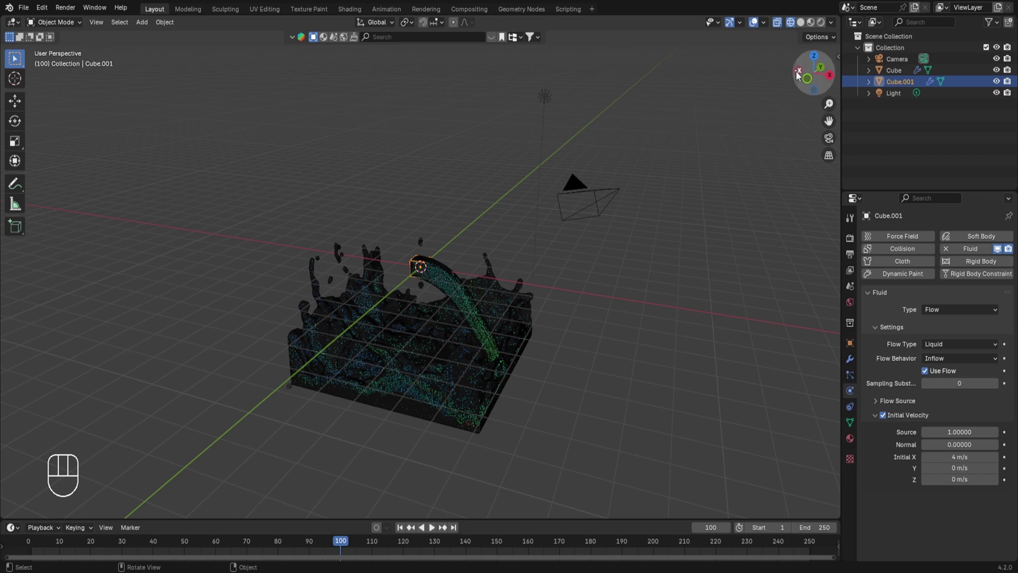
Switch the viewport to solid shading and replay the simulation from frame 1 to frame 100.
left_click(800, 23)
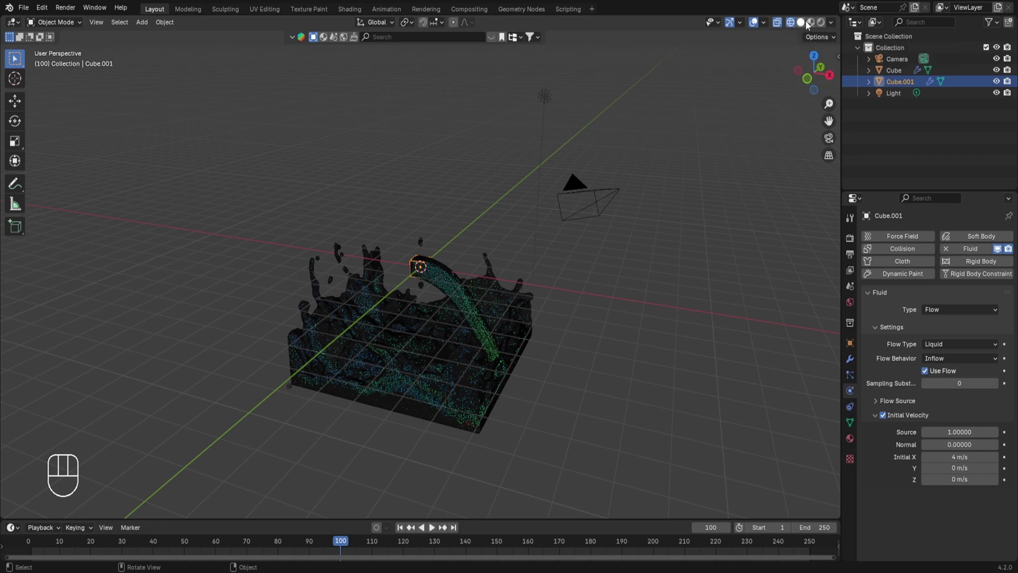
left_click(31, 543)
key("space")
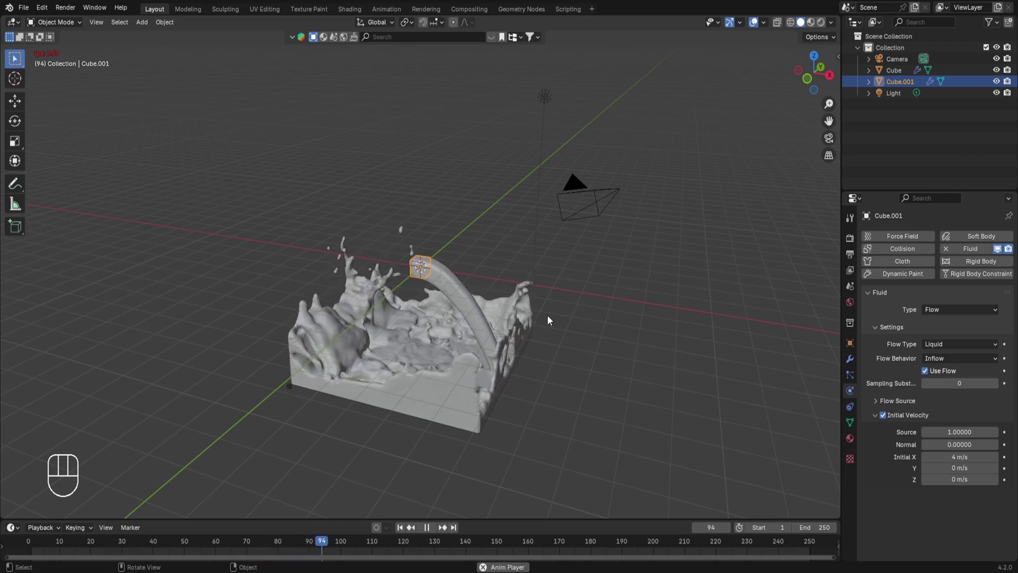
key("space")
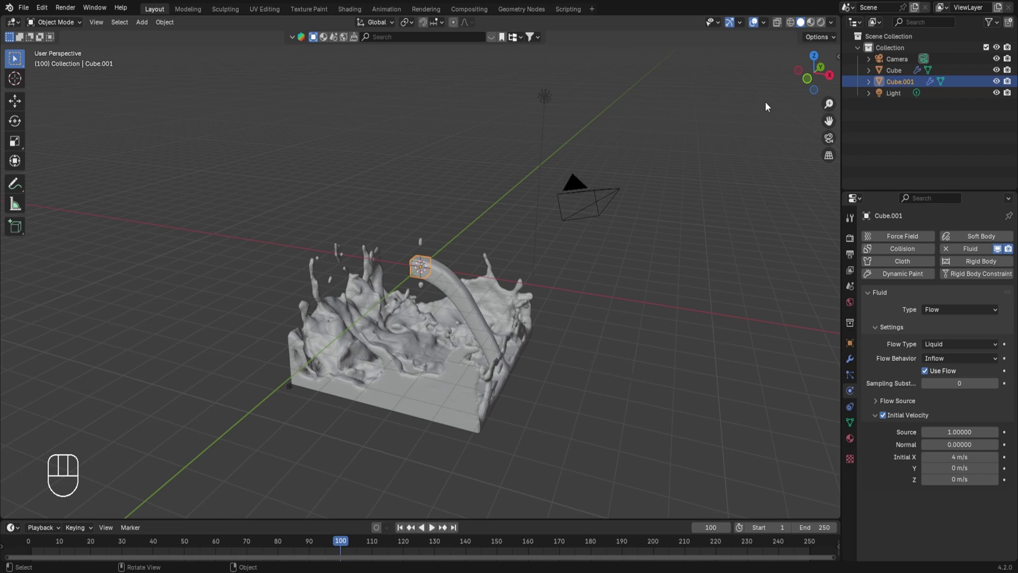
Check the rendered shading, return the viewport to solid shading and rewind the timeline to frame 0.
left_click(819, 26)
left_click(801, 22)
left_click(32, 543)
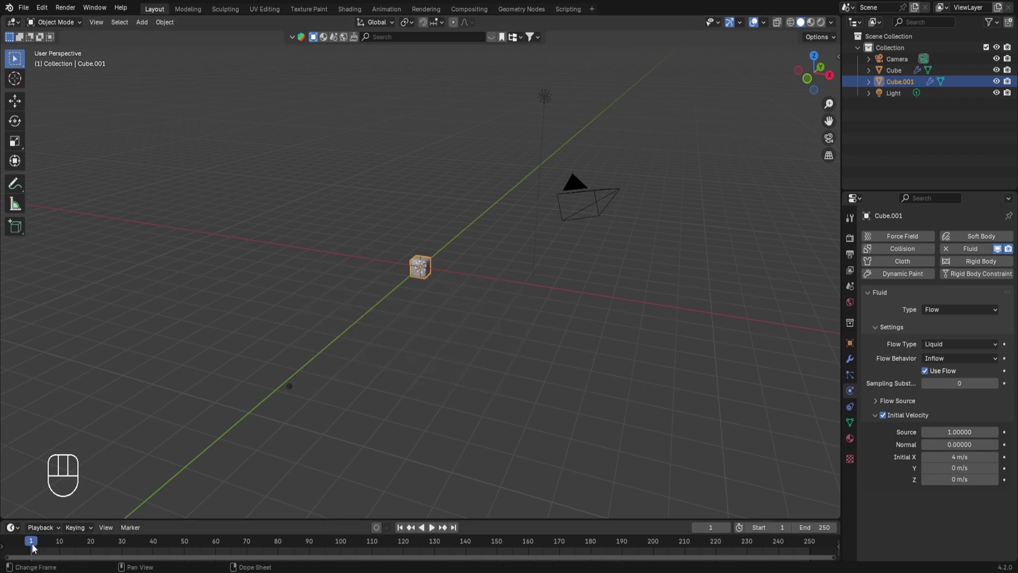
key("Left")
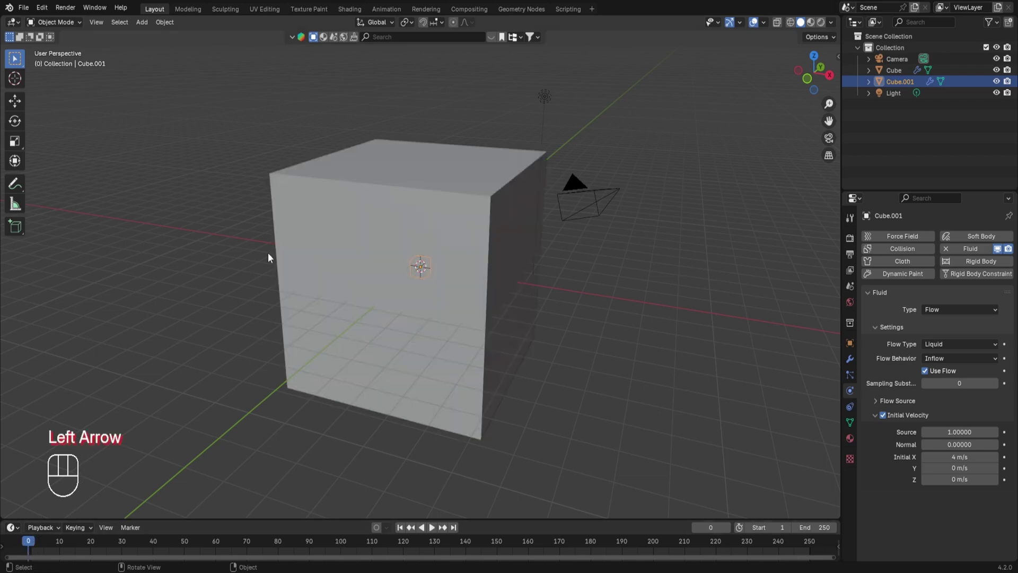
Set the large domain cube's cache type to Modular and enable Is Resumable.
left_click(509, 225)
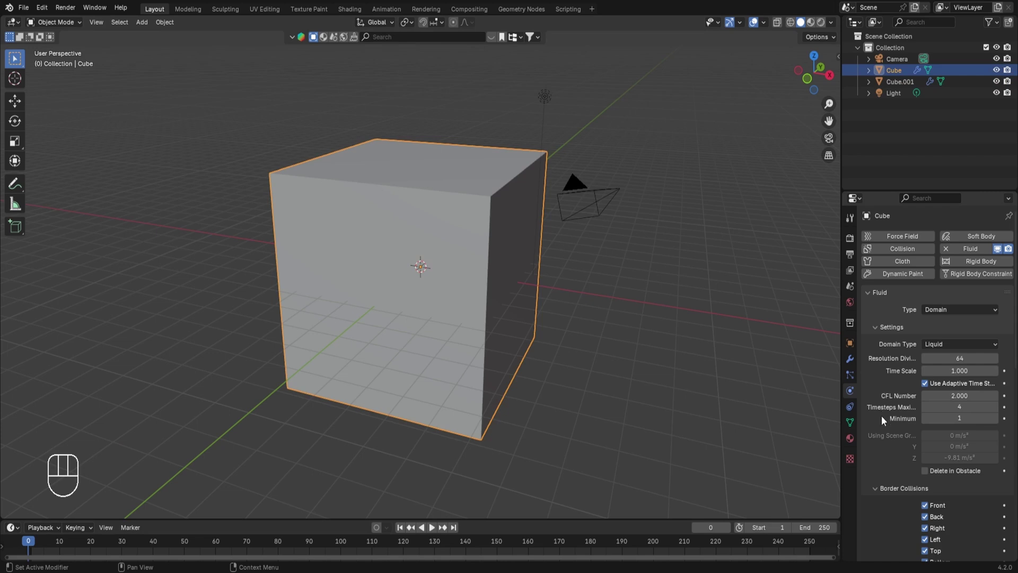
scroll(881, 415, "down", 15)
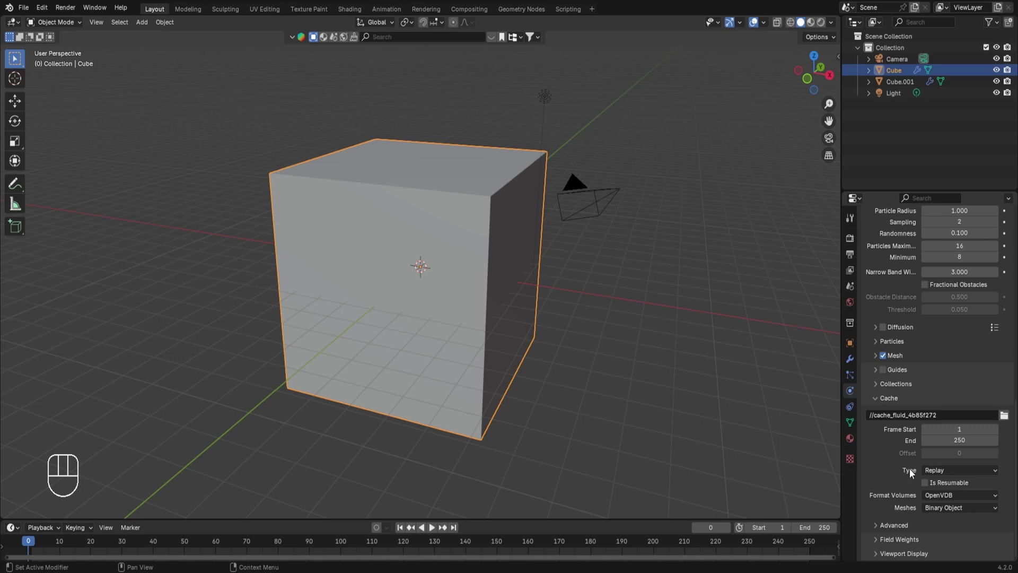
left_click(940, 470)
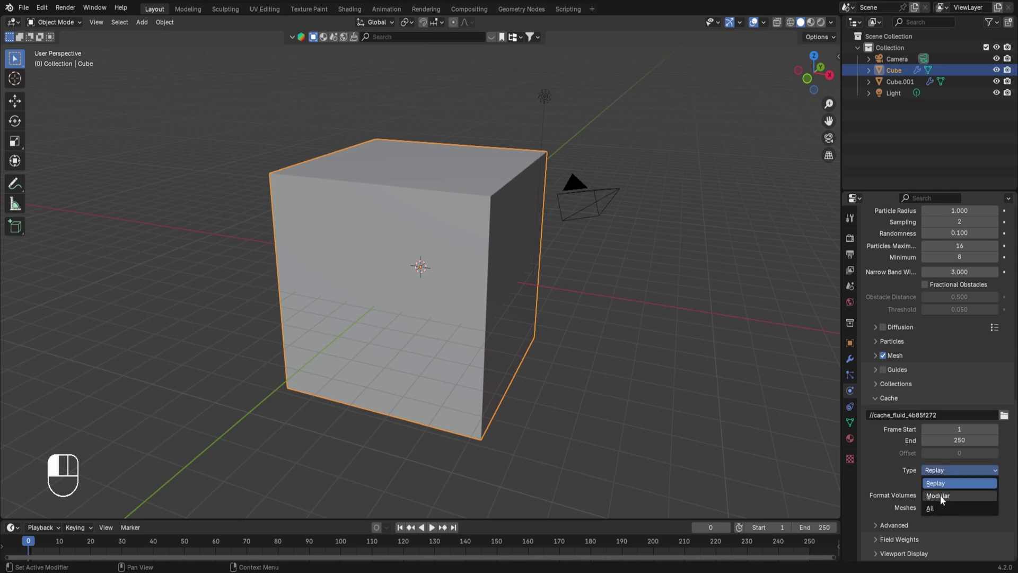
left_click(940, 495)
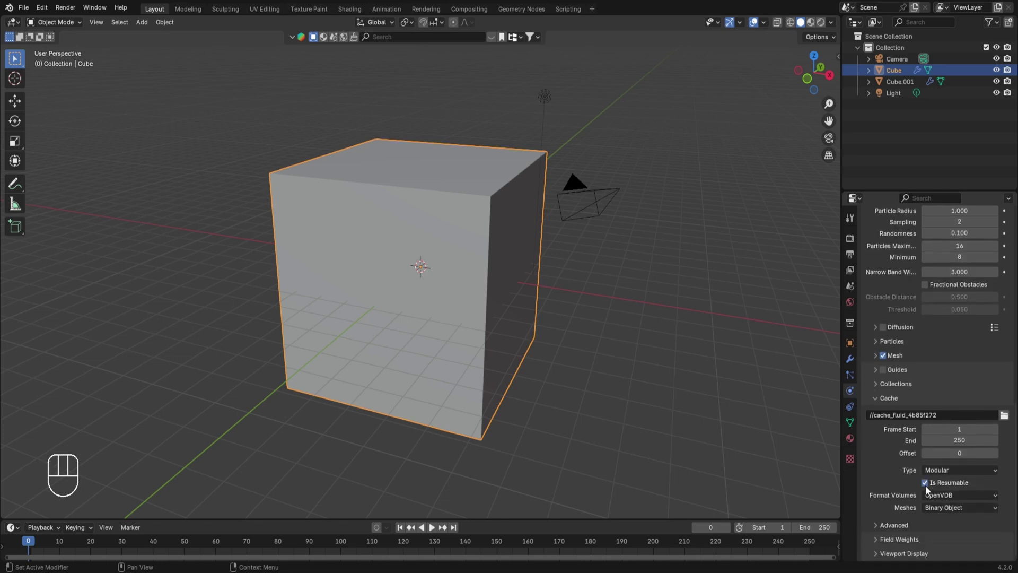
scroll(915, 314, "up", 10)
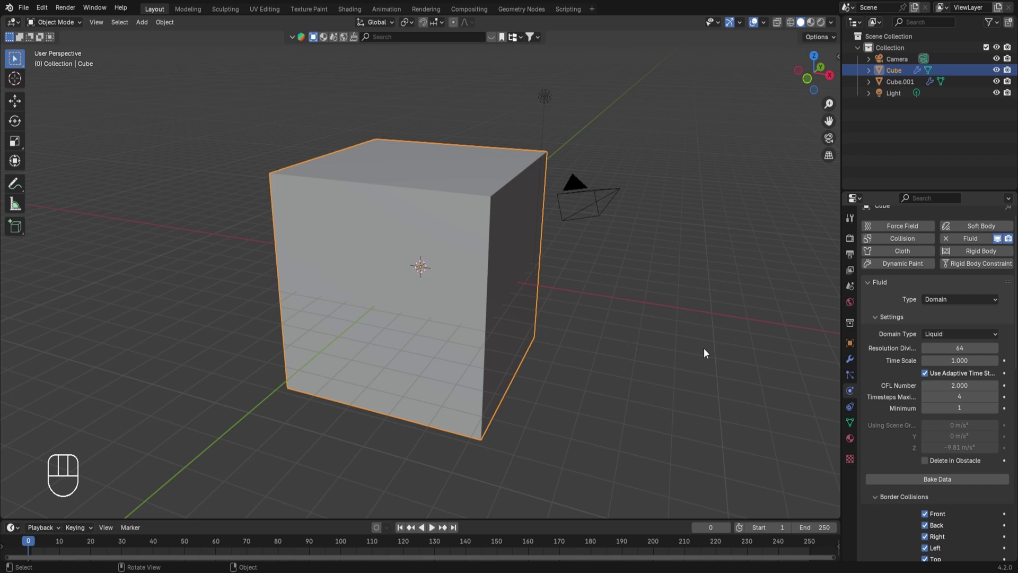
Bake the domain's fluid data and play the timeline up to frame 68 to check the cube.
left_click(899, 477)
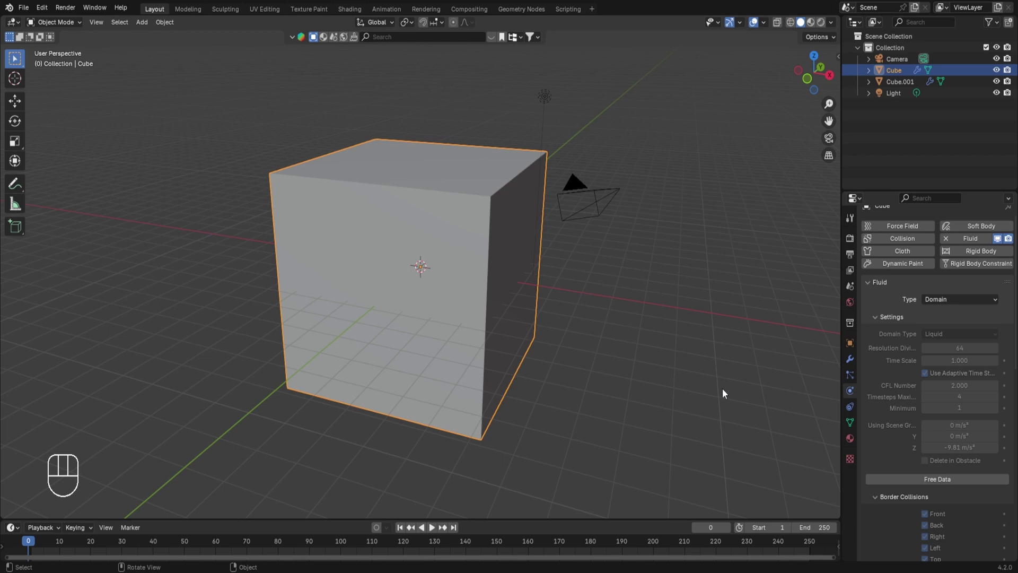
key("space")
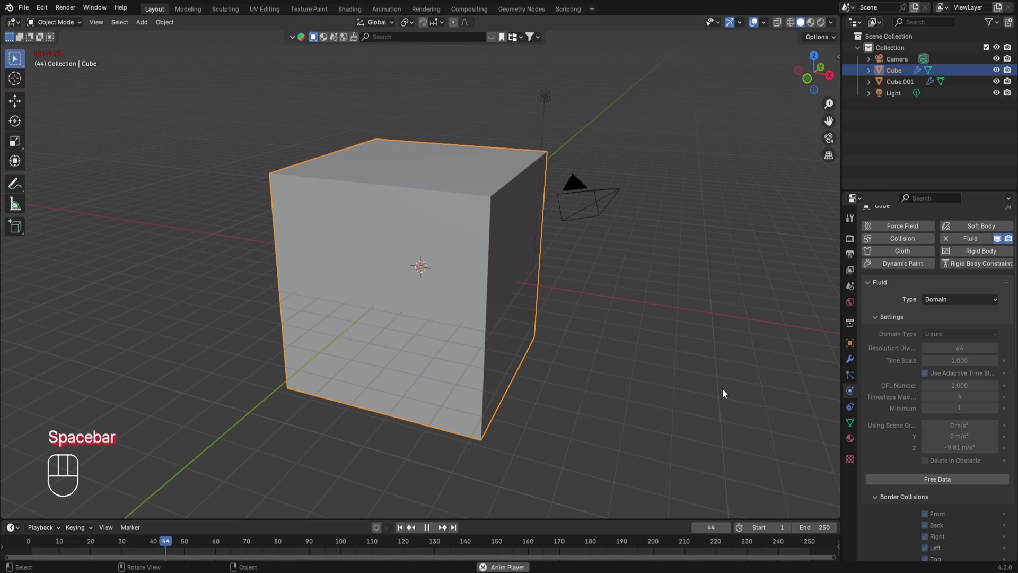
key("space")
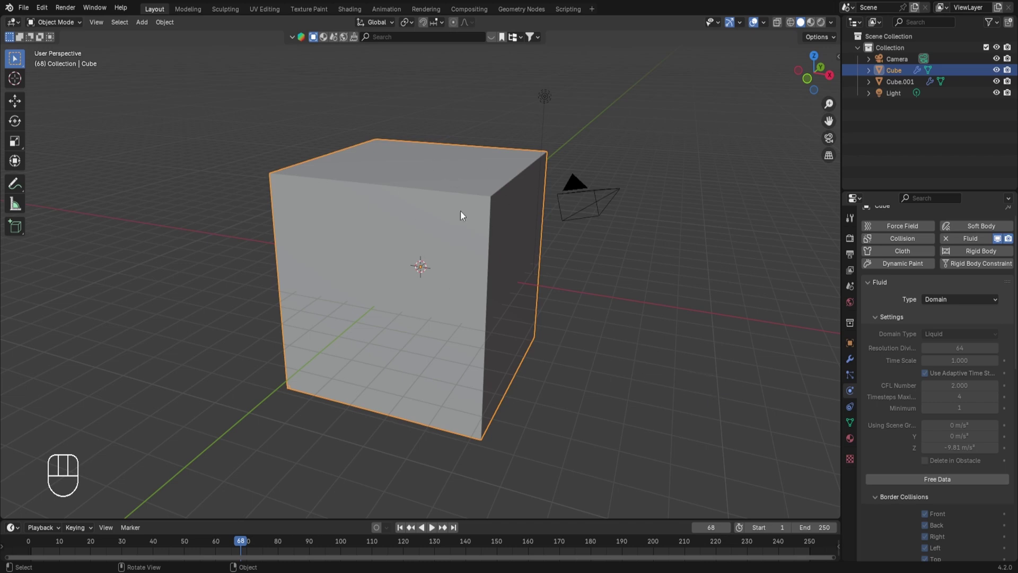
Expand the domain's Mesh settings and bake the liquid mesh with an Upres Factor of 2.
scroll(899, 394, "down", 15)
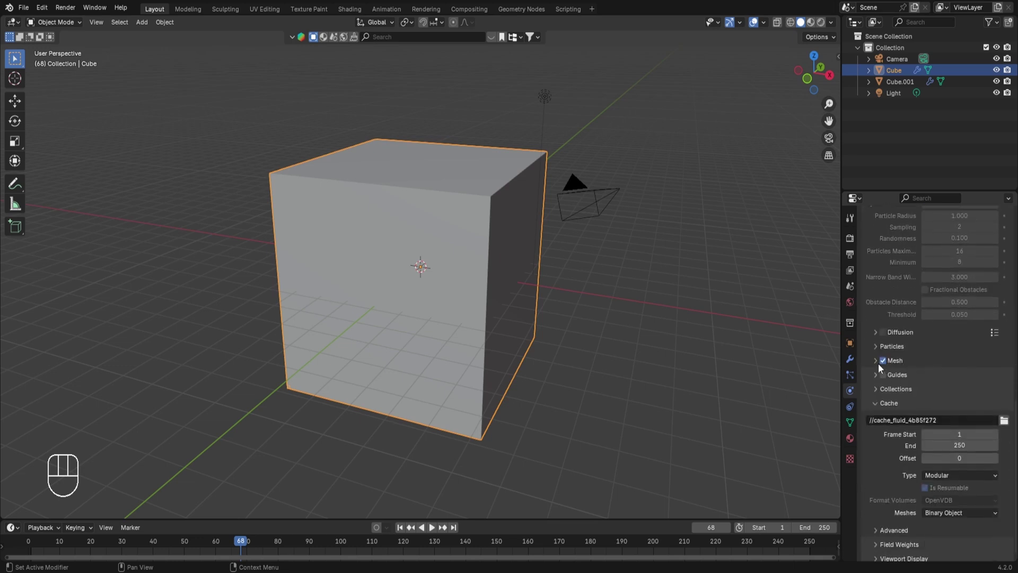
left_click(874, 362)
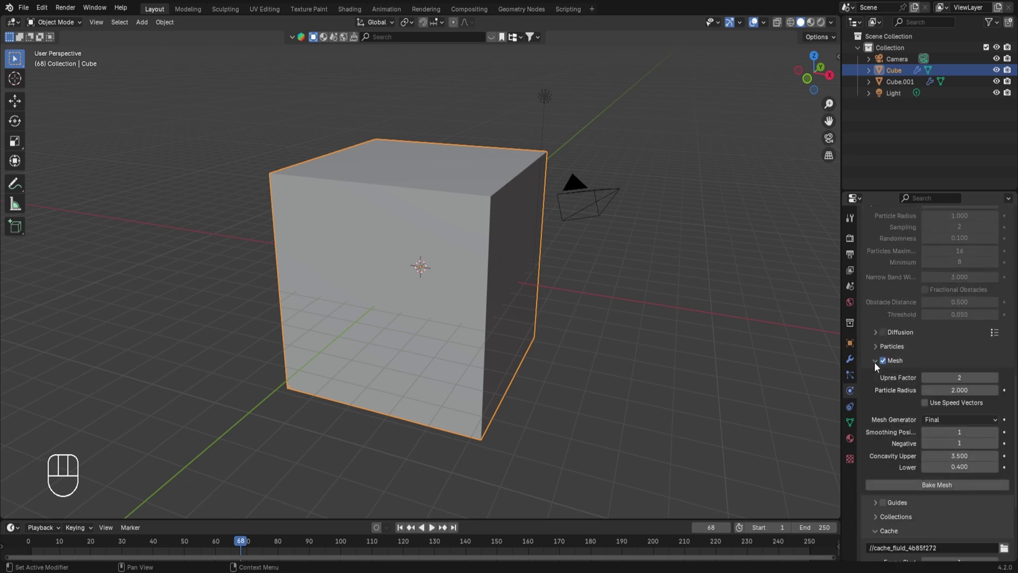
left_click(915, 486)
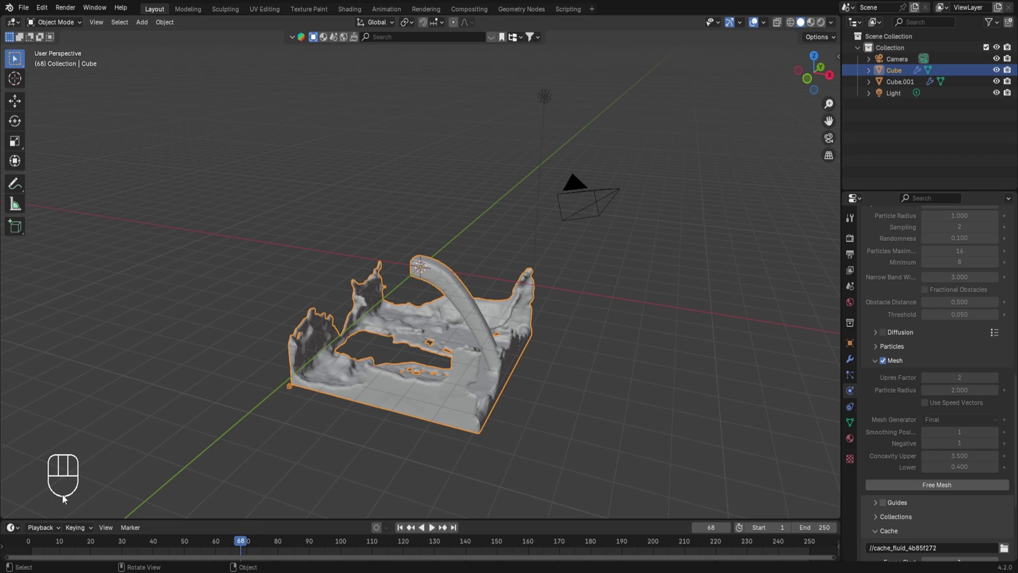
Play the baked liquid mesh from frame 0 to frame 99 and inspect it from a higher angle.
left_click(30, 540)
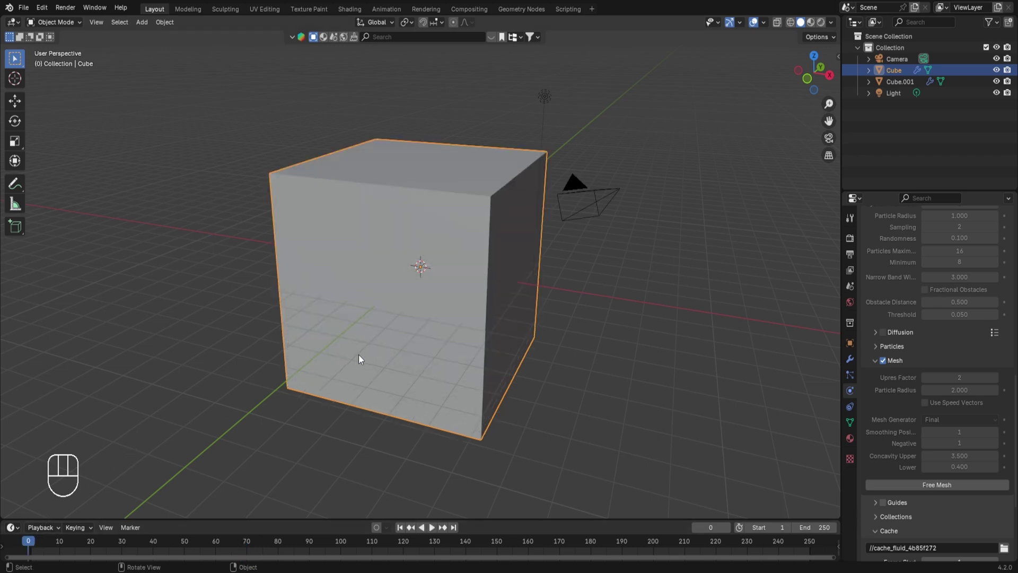
key("space")
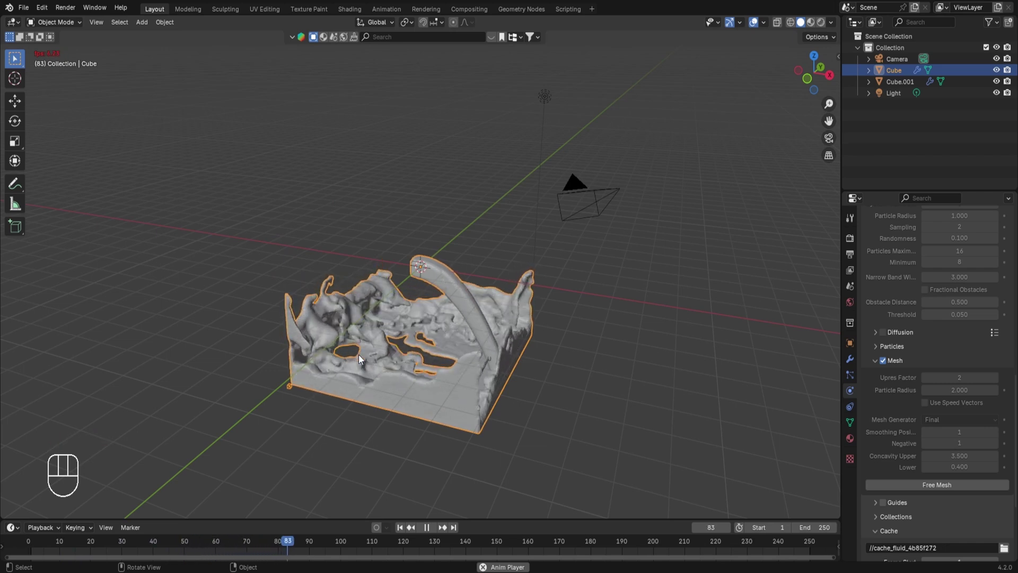
key("space")
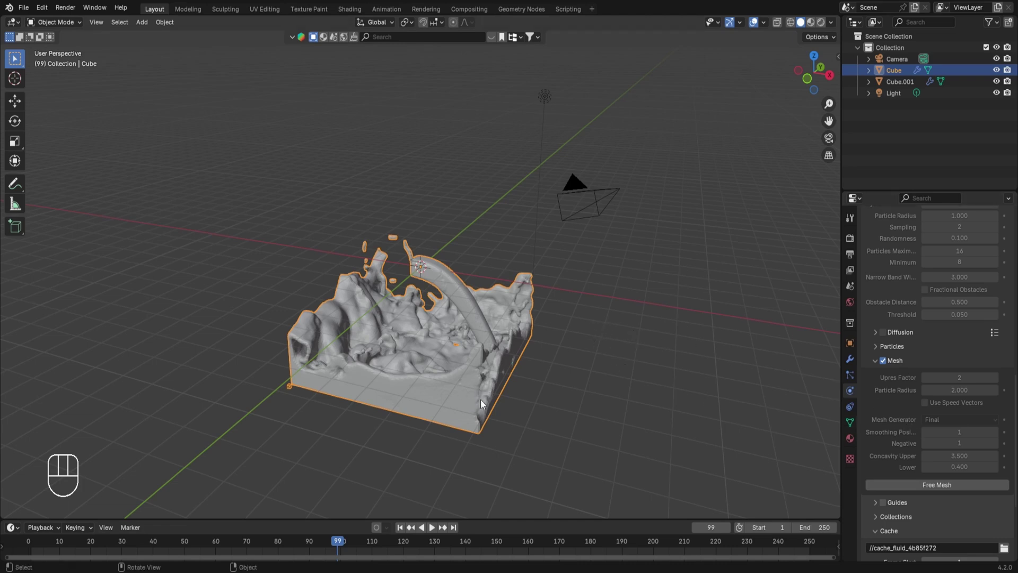
middle_click_drag(480, 399, 517, 316)
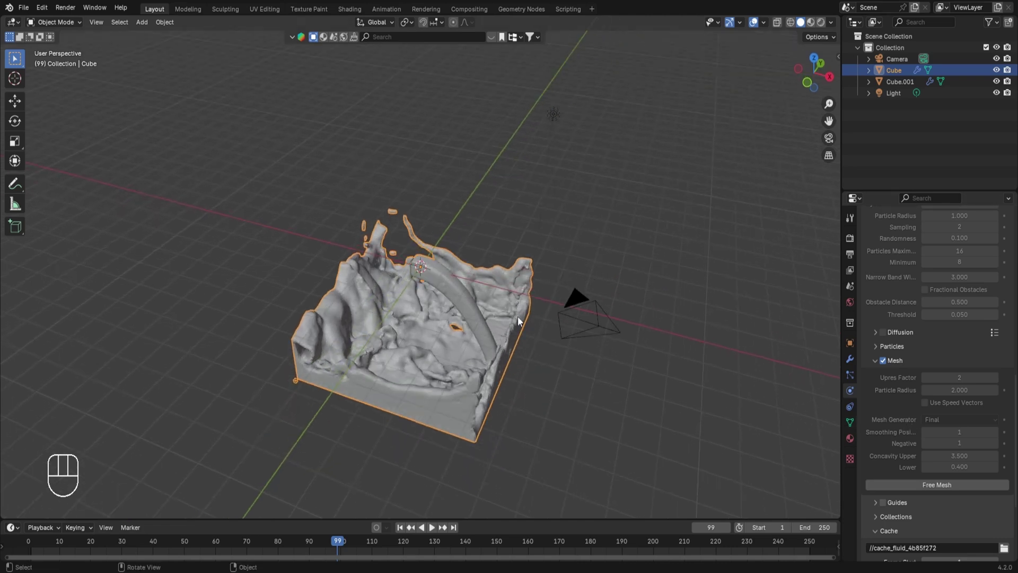
Switch the viewport to Material Preview shading and set the liquid material's base color to light blue.
left_click(810, 22)
middle_click_drag(363, 336, 391, 320)
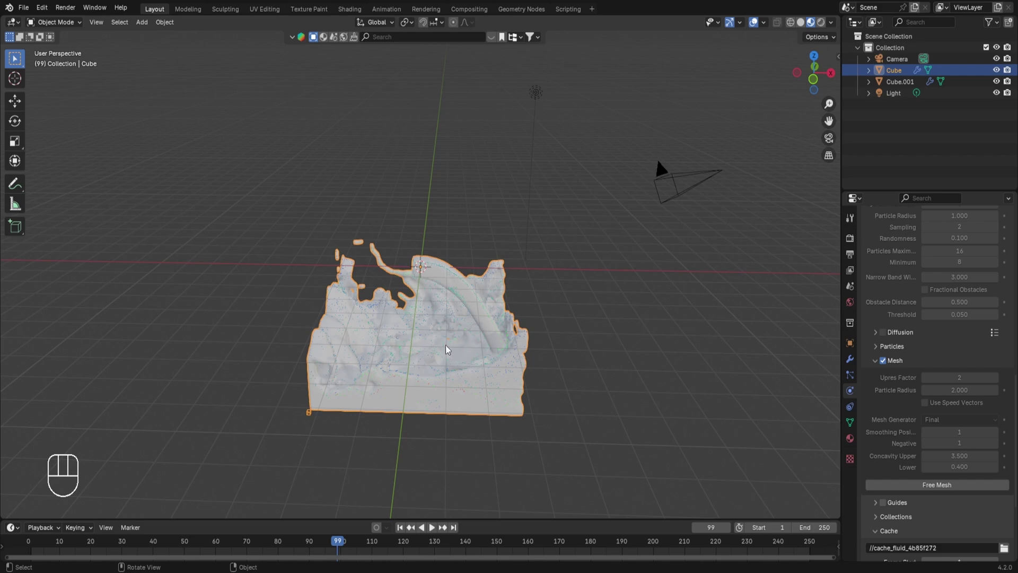
left_click(849, 439)
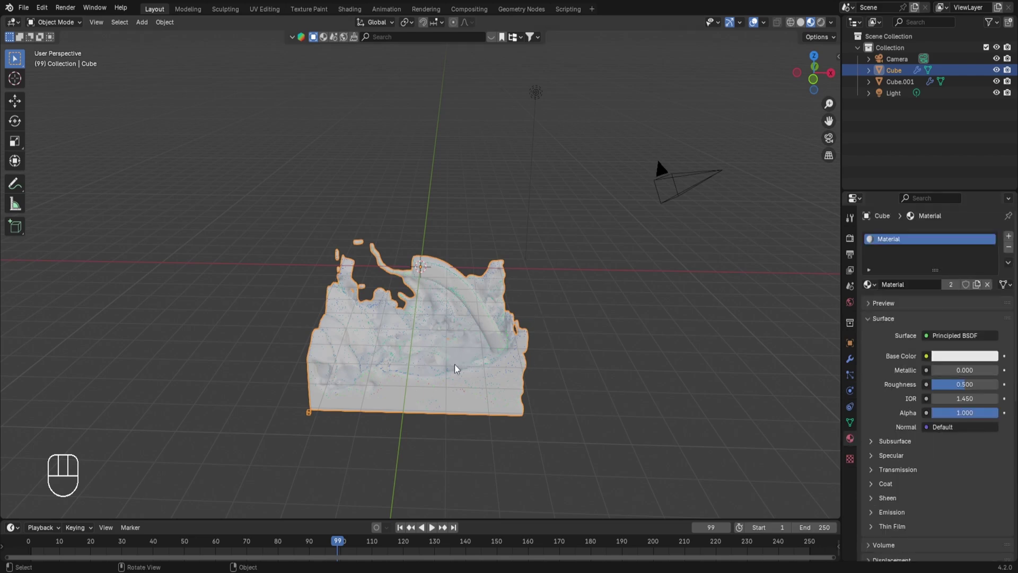
left_click(959, 358)
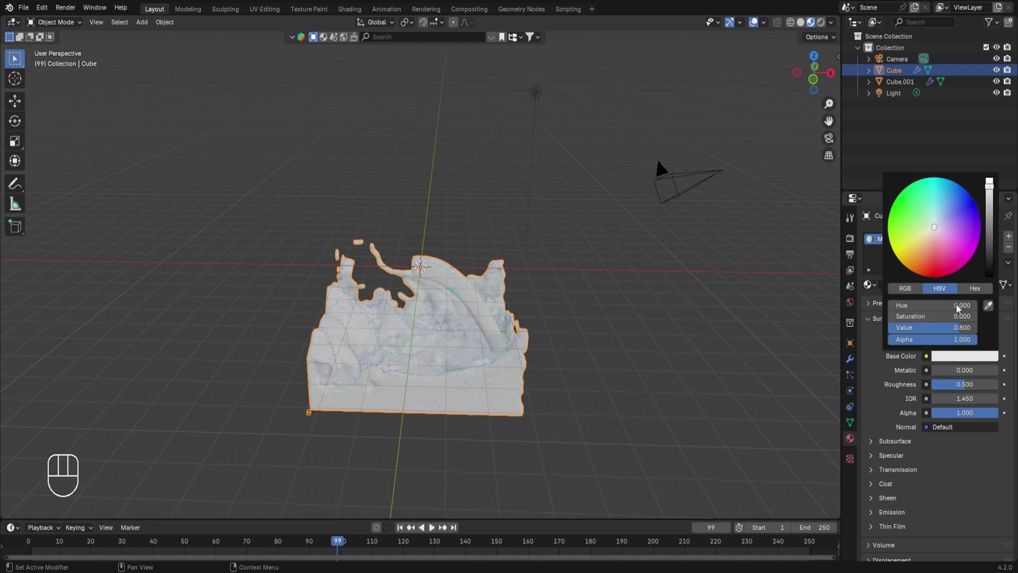
left_click(949, 197)
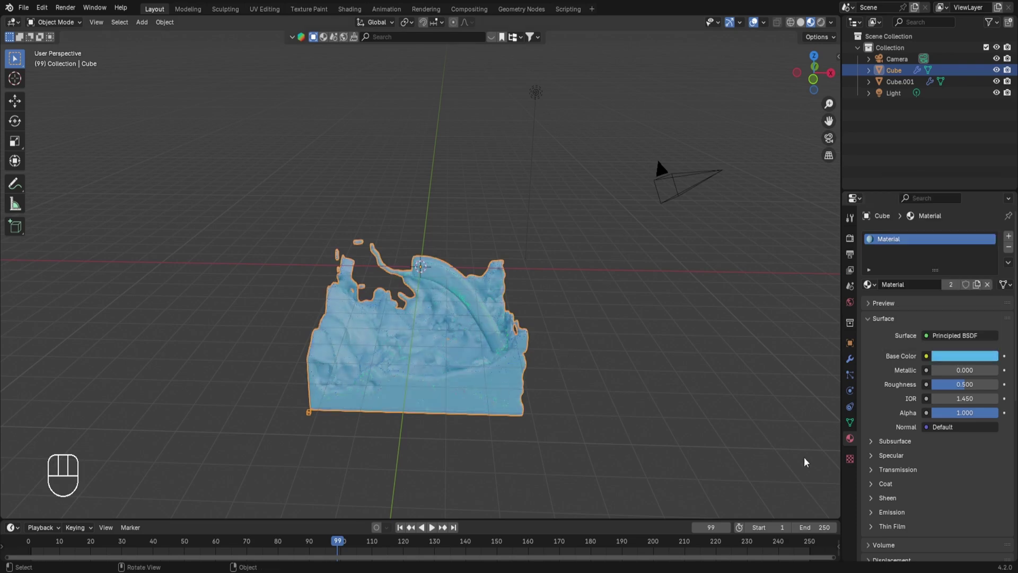
Set the liquid material's transmission weight to 0.9.
left_click(877, 472)
left_click(947, 484)
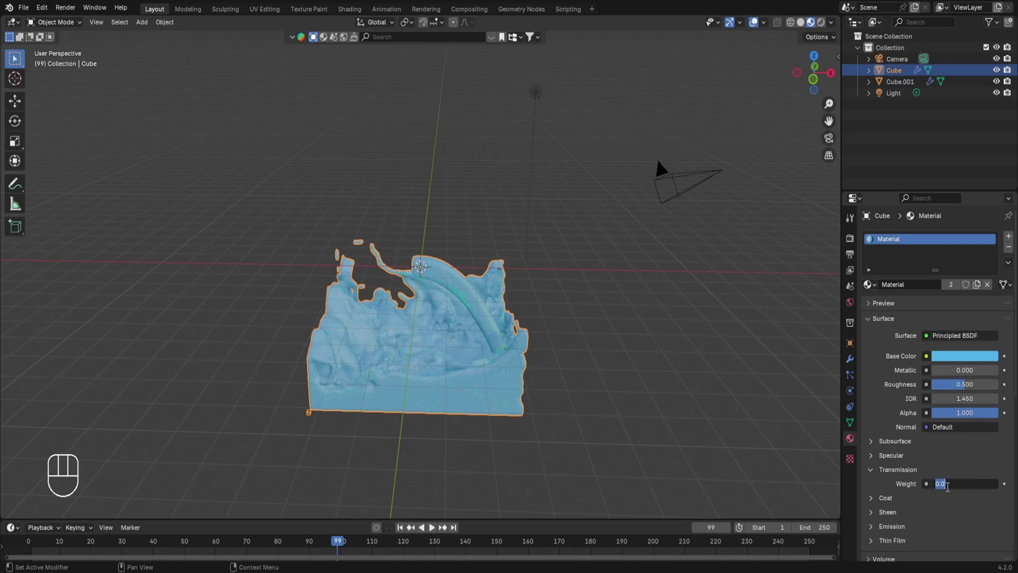
left_click_drag(947, 484, 892, 481)
type("0.9")
key("Return")
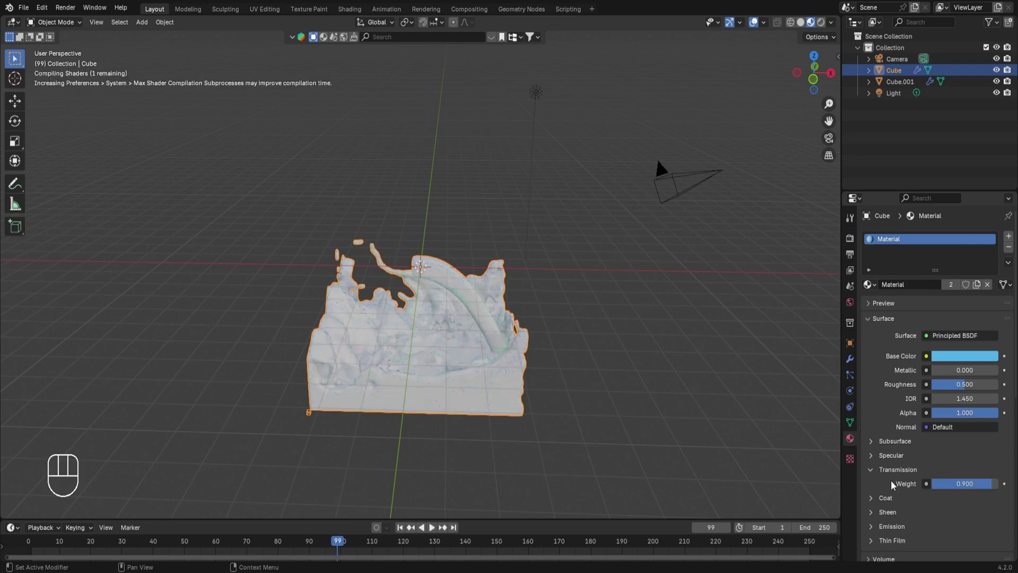
Enable Raytraced Transmission for the liquid material and turn on raytracing in the render settings.
scroll(890, 239, "down", 10)
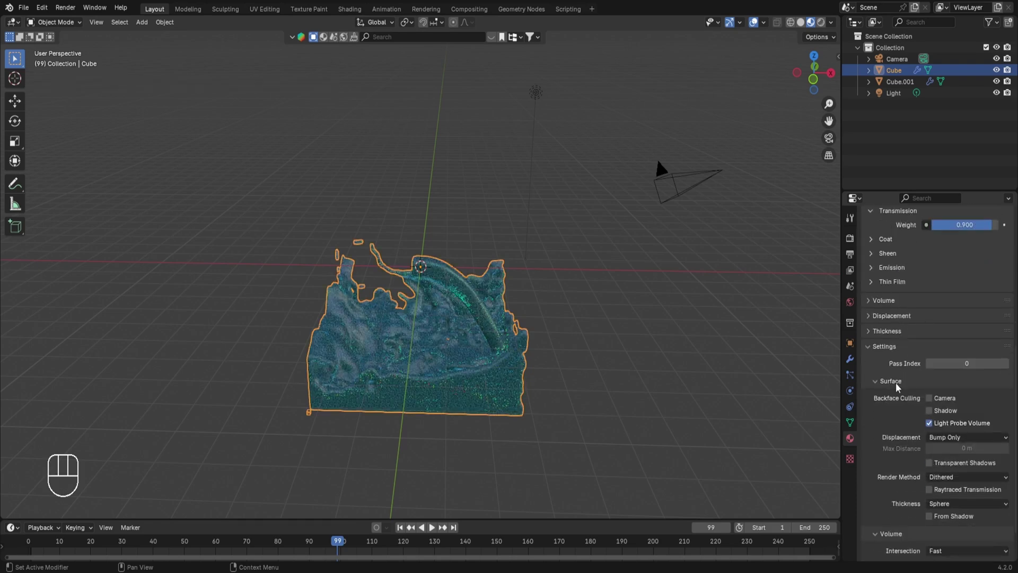
left_click(937, 491)
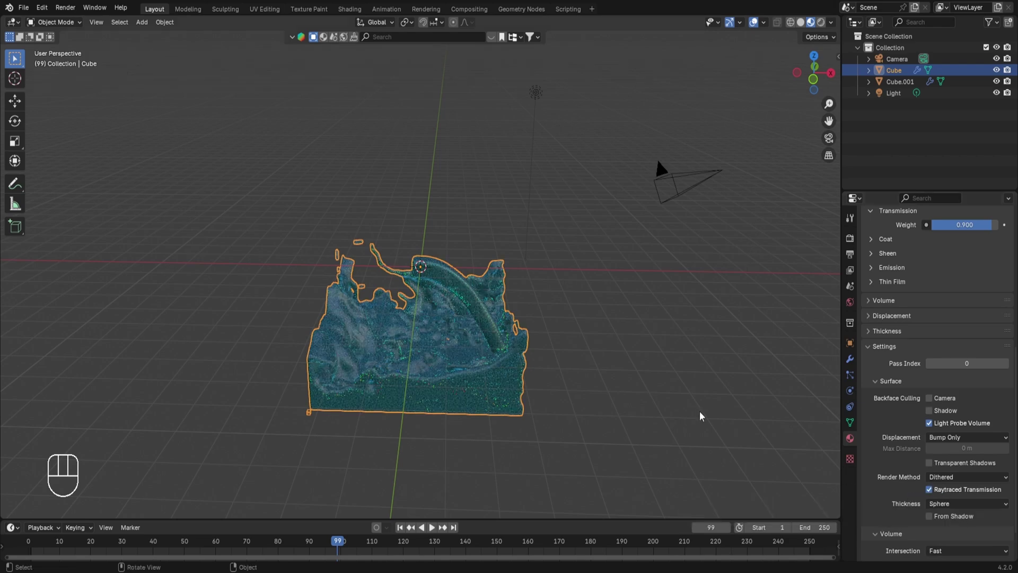
left_click(850, 238)
left_click(875, 400)
middle_click_drag(689, 392, 730, 368)
Change the liquid material's base color to bright cyan and deselect the liquid.
left_click(850, 439)
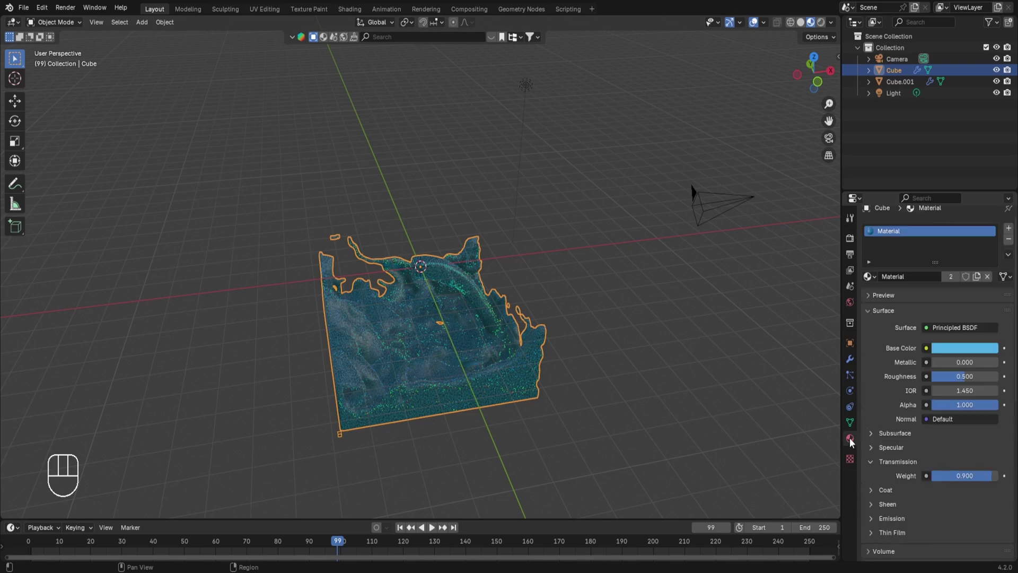
left_click(951, 346)
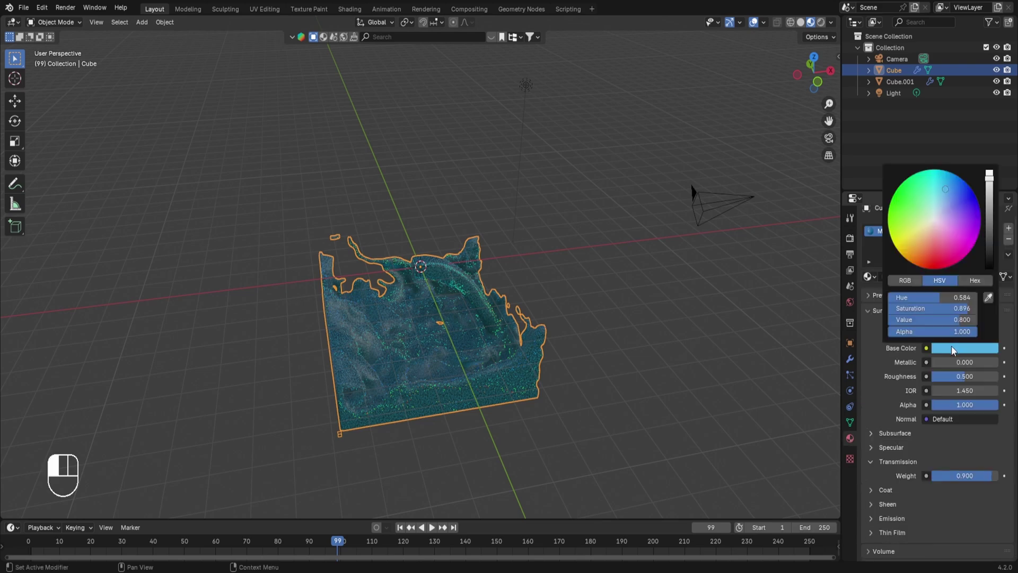
left_click(943, 188)
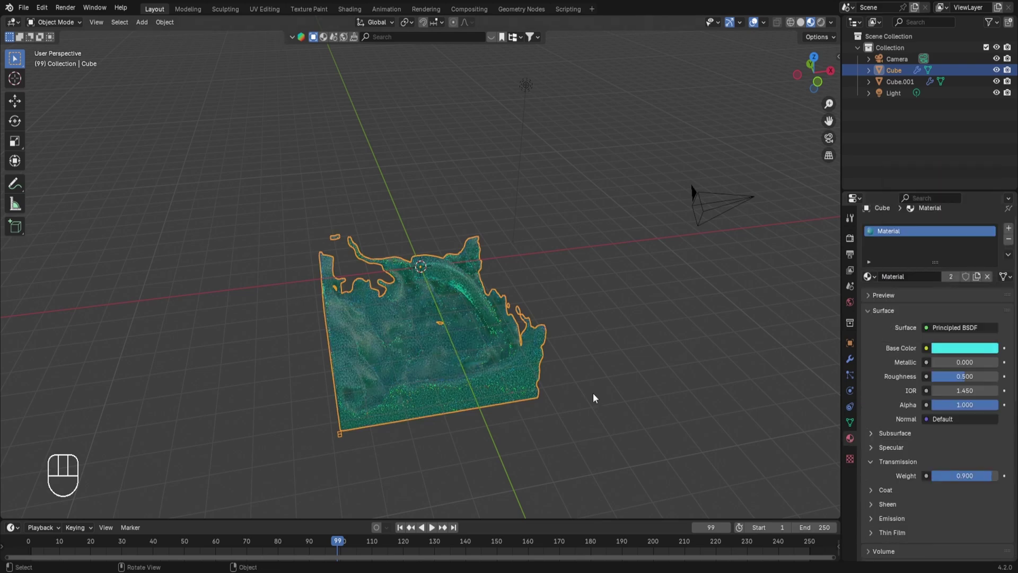
left_click(571, 415)
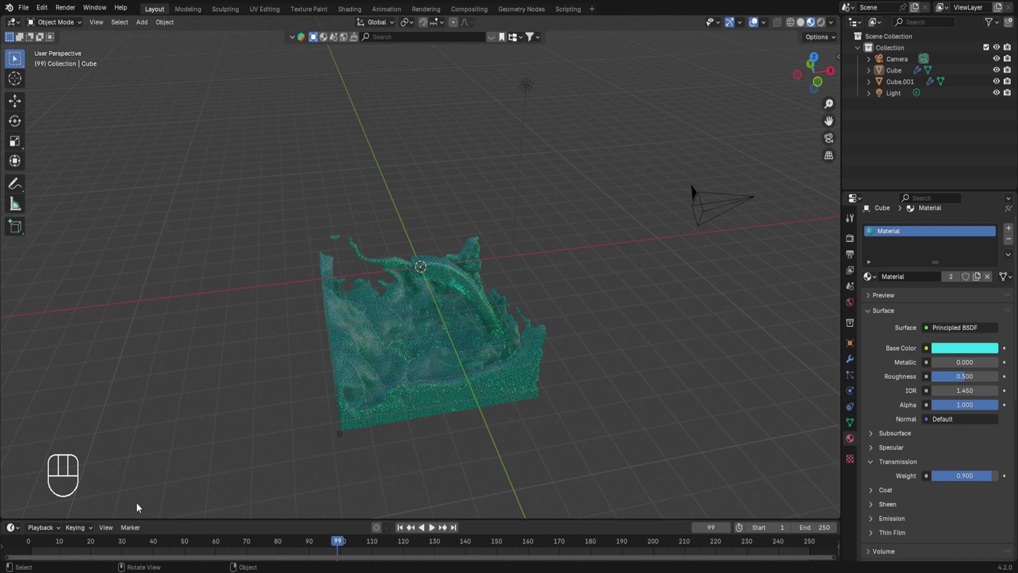
Play the cyan liquid from frame 0 to frame 126 and inspect it from another angle.
left_click(31, 542)
key("space")
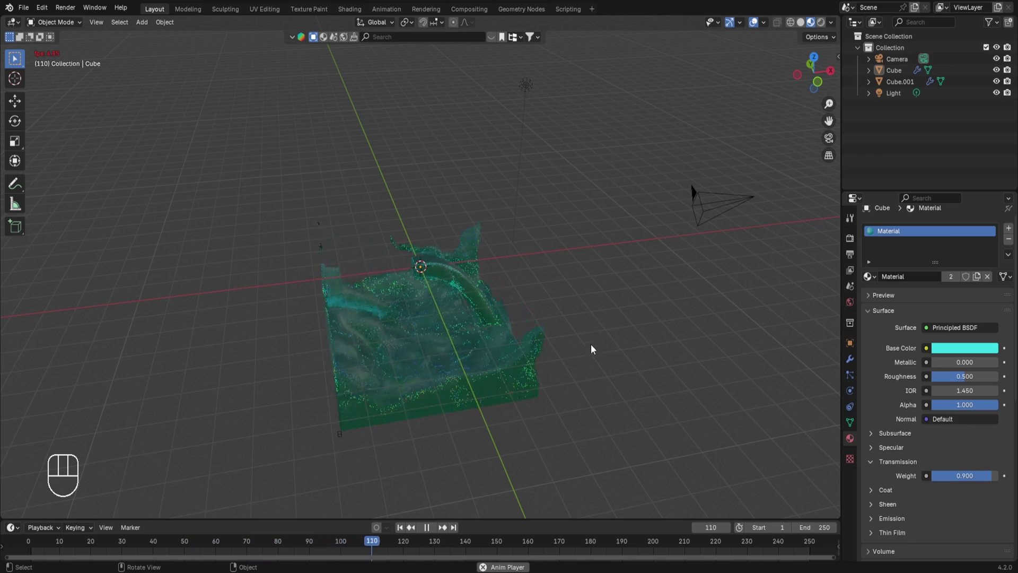
middle_click_drag(592, 364, 564, 370)
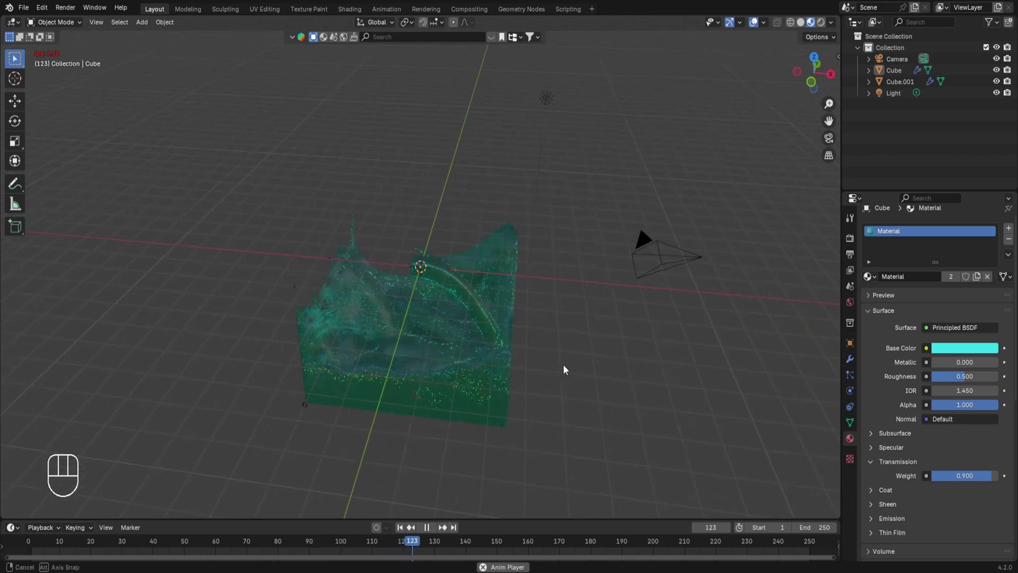
key("space")
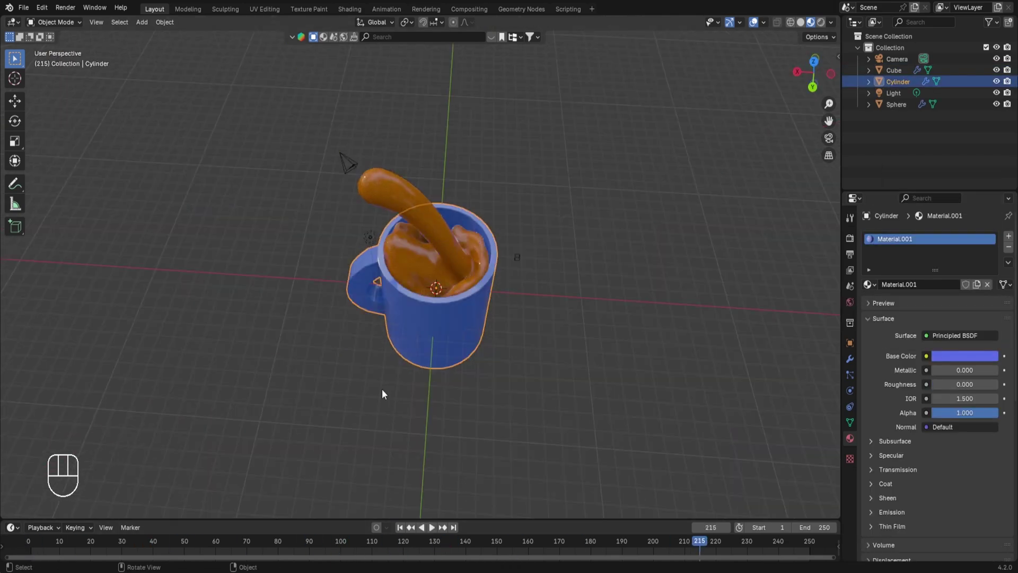
left_click(896, 105)
left_click(850, 390)
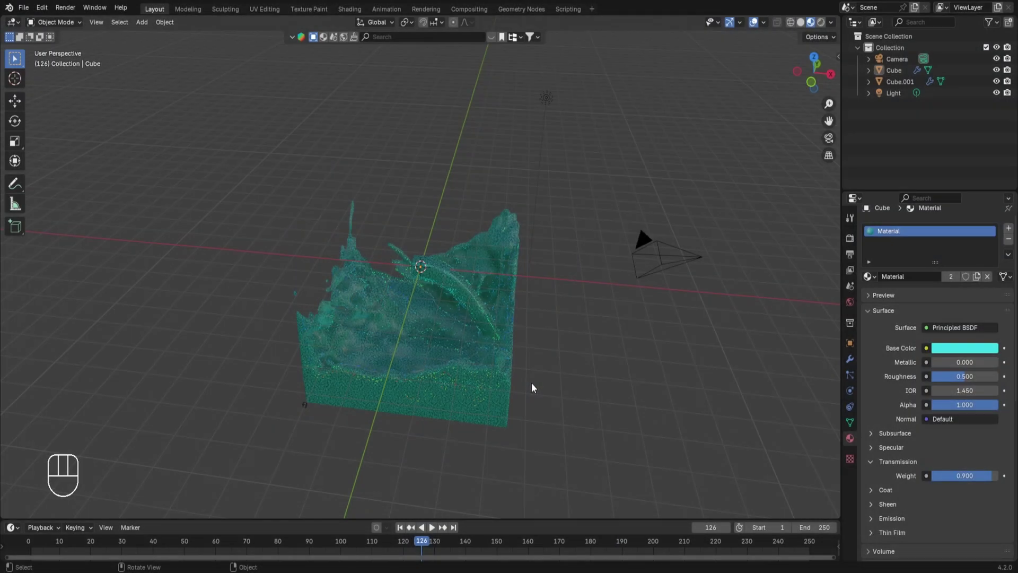
Delete the liquid domain cube and the small inflow cube from the scene.
left_click(480, 383)
key("x")
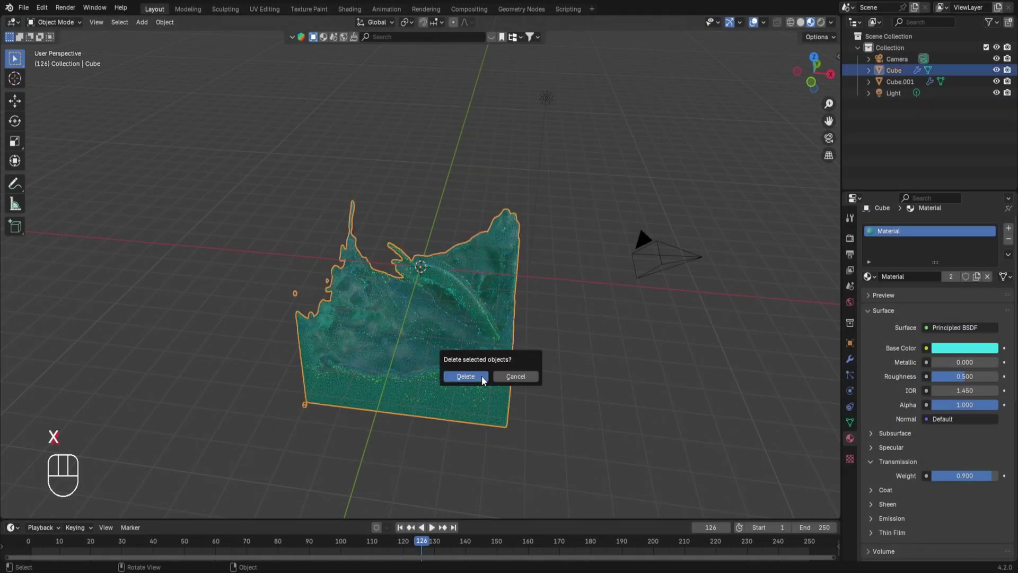
left_click(482, 377)
left_click(422, 259)
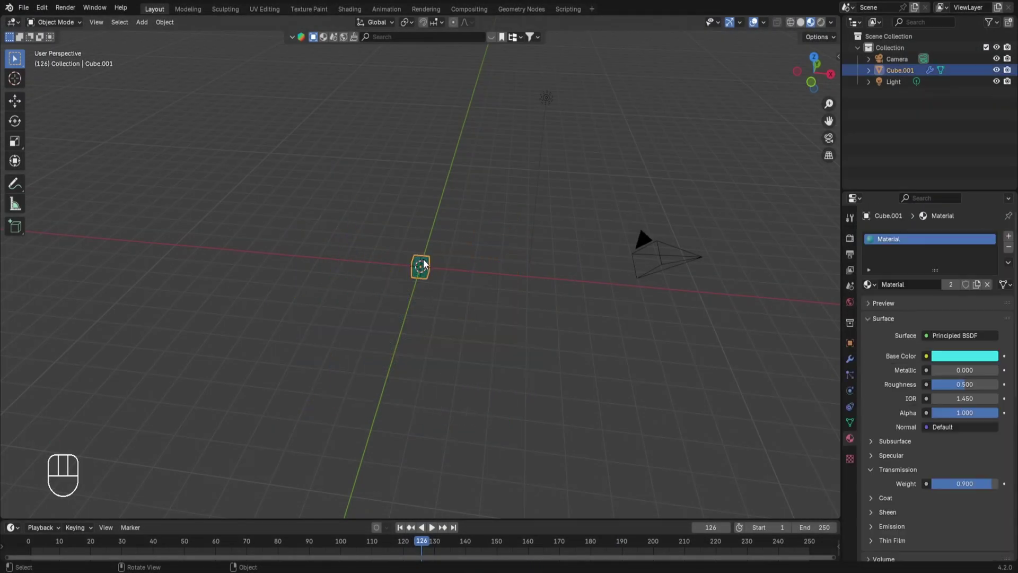
key("x")
left_click(422, 260)
Add a cylinder mesh at the world origin and scale its geometry up to several times its size in Edit Mode.
middle_click_drag(421, 265, 481, 269)
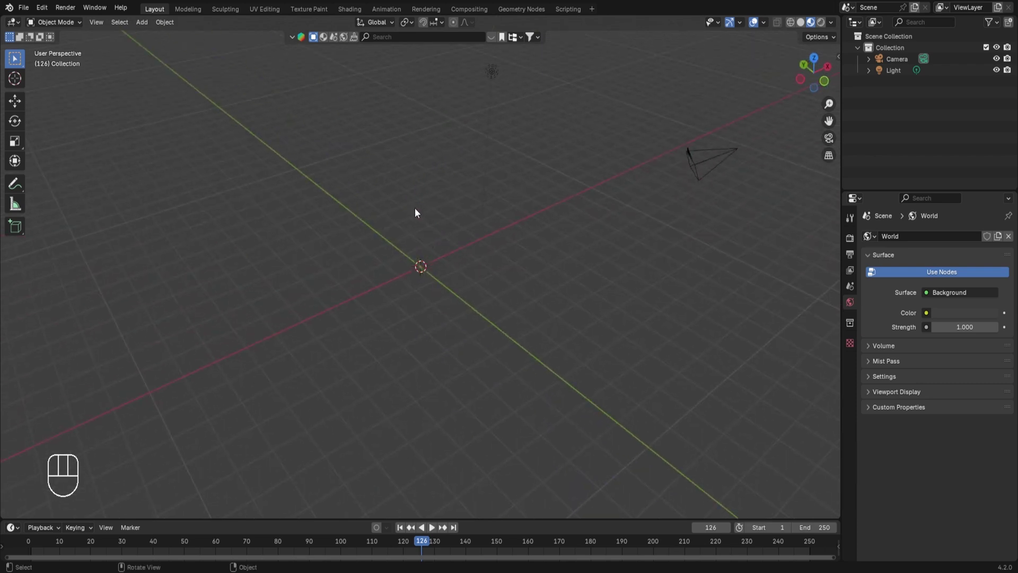
key("shift+a")
mouse_move(386, 222)
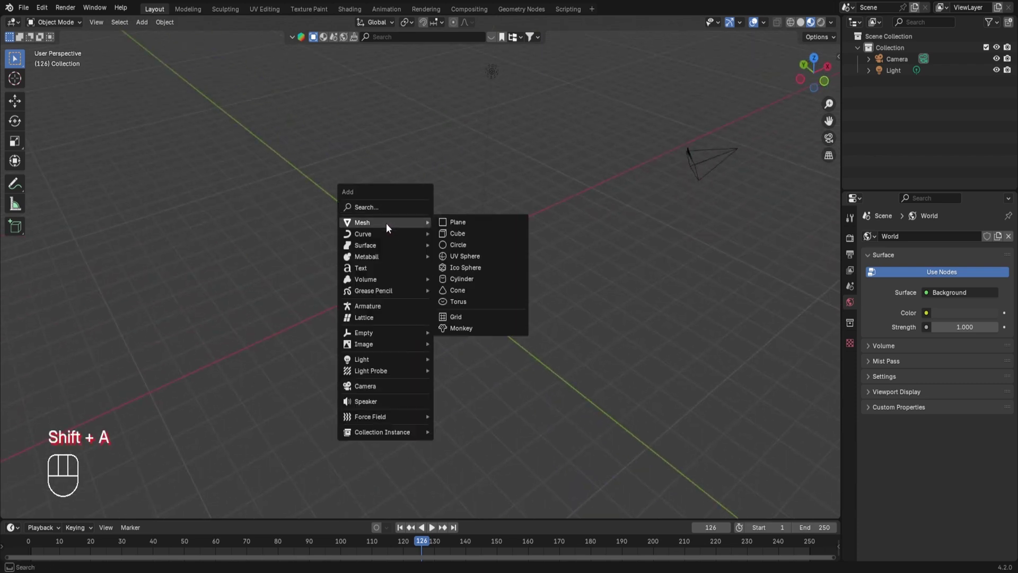
left_click(455, 279)
key("Tab")
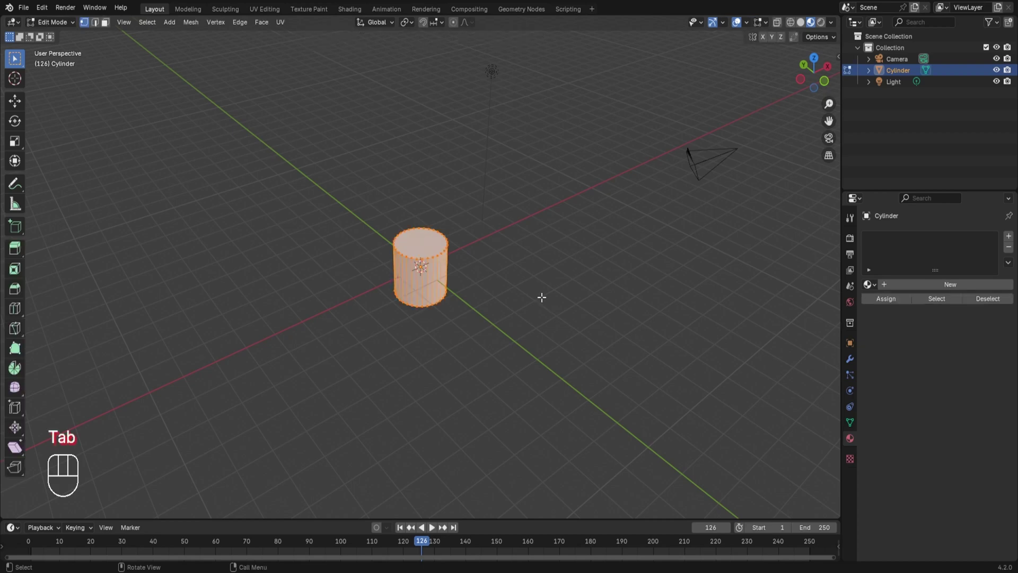
key("s")
left_click(737, 184)
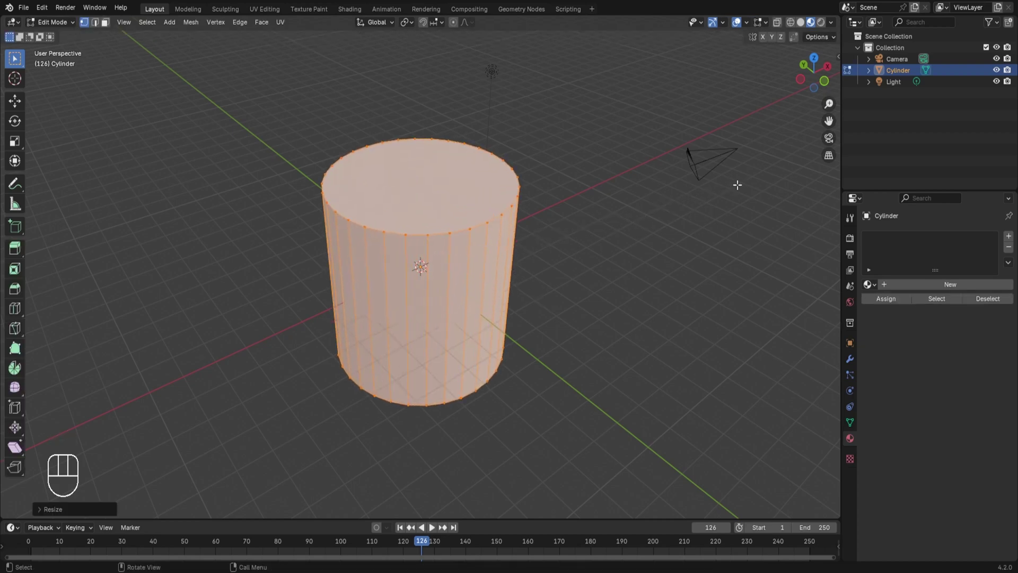
Delete the cylinder's top face to leave it open.
key("3")
left_click(408, 188)
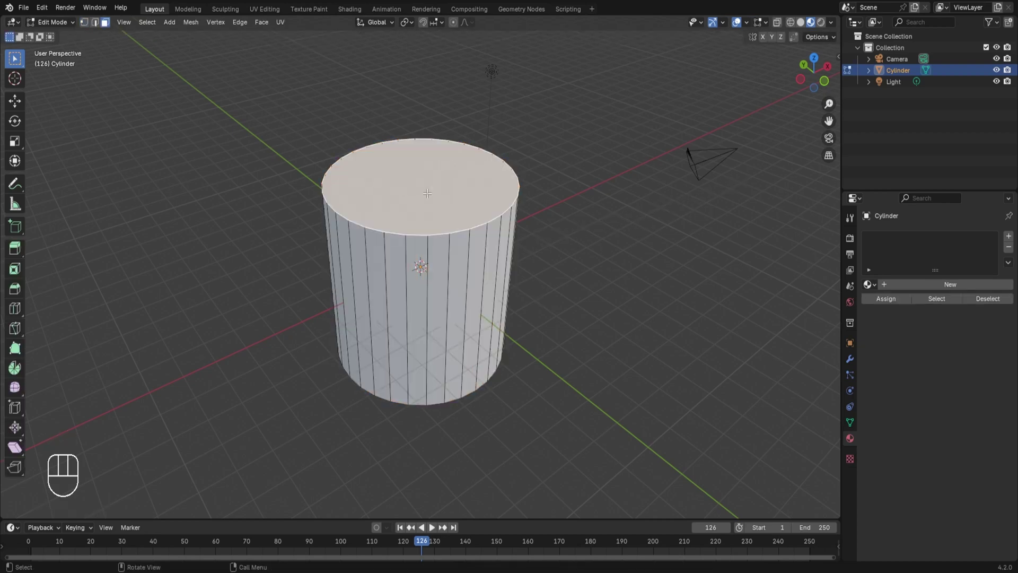
key("x")
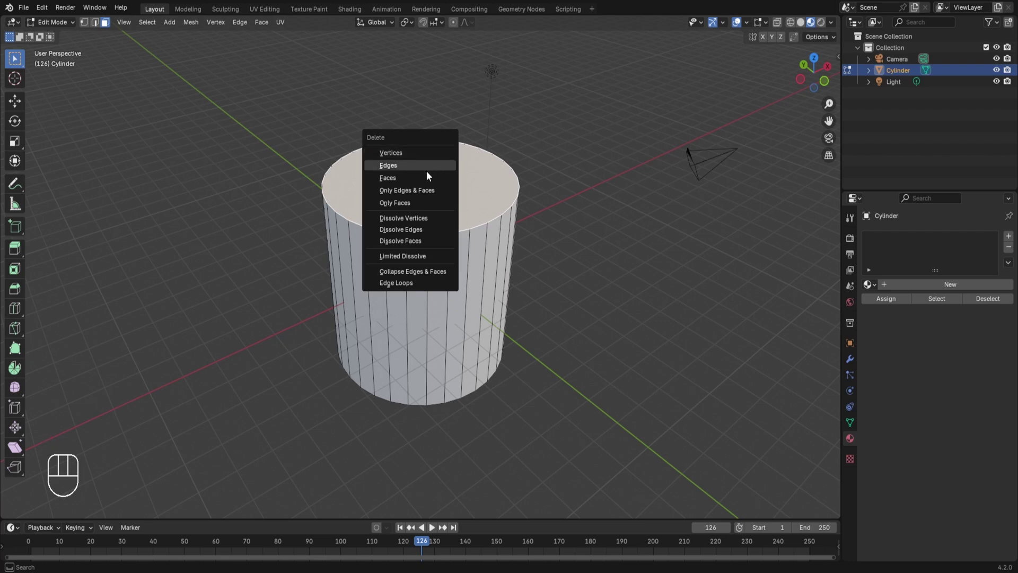
left_click(424, 175)
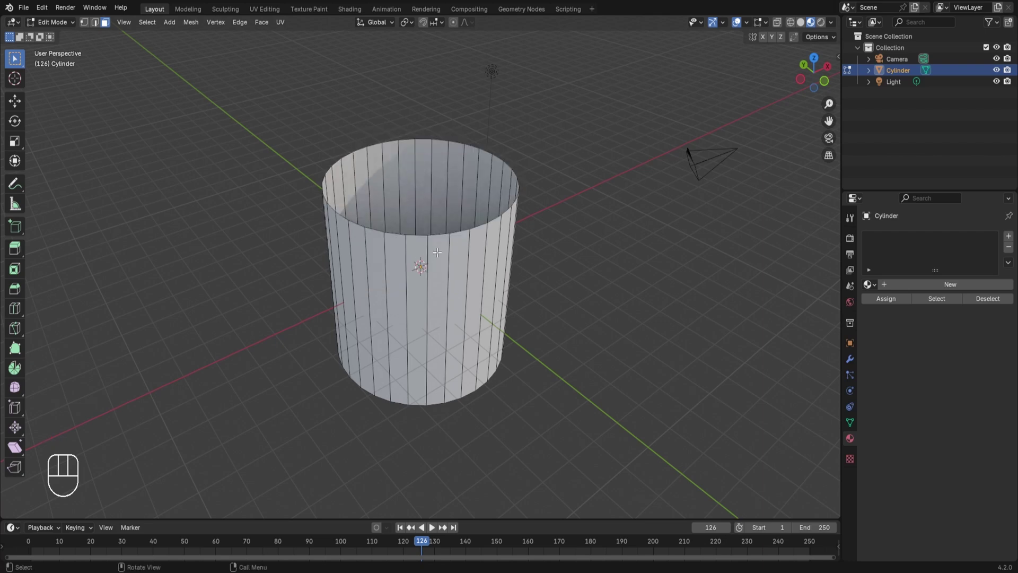
Select the vertex loop around the cylinder's open rim and scale it slightly outward to taper the mug.
key("1")
key("alt")
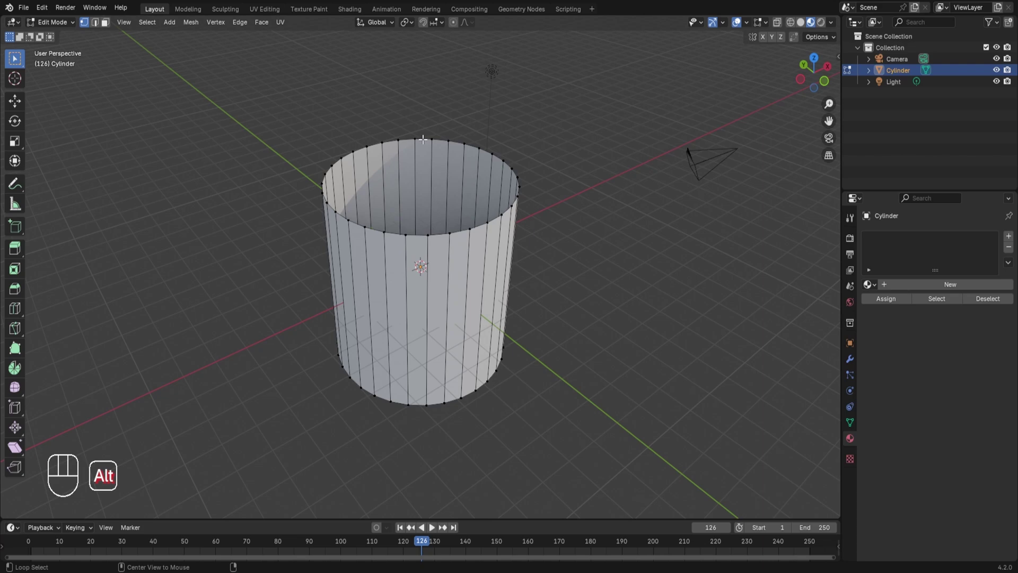
left_click(422, 139, "alt")
key("s")
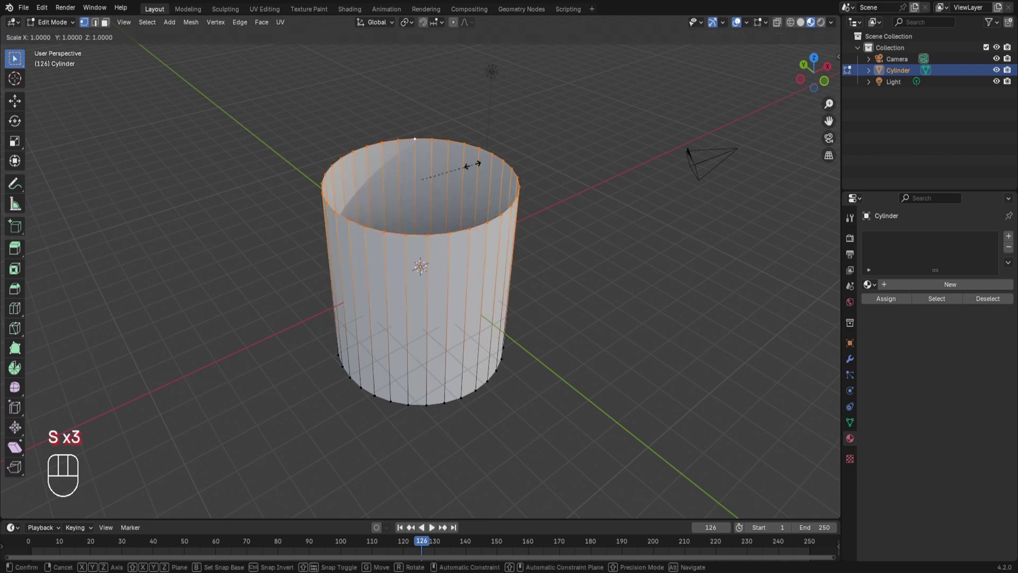
left_click(472, 170)
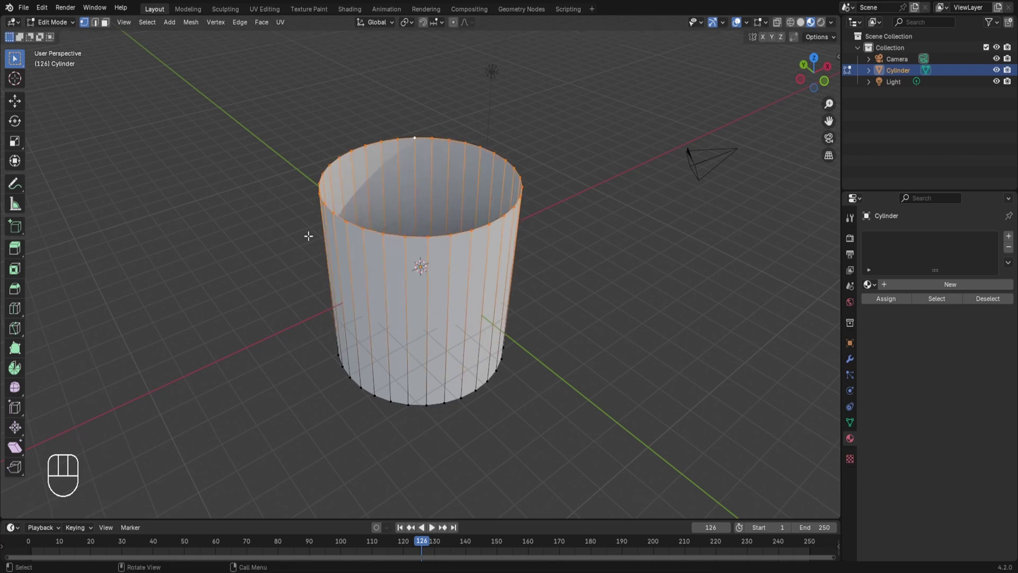
Return to Object Mode and apply Shade Auto Smooth to the cylinder.
key("Tab")
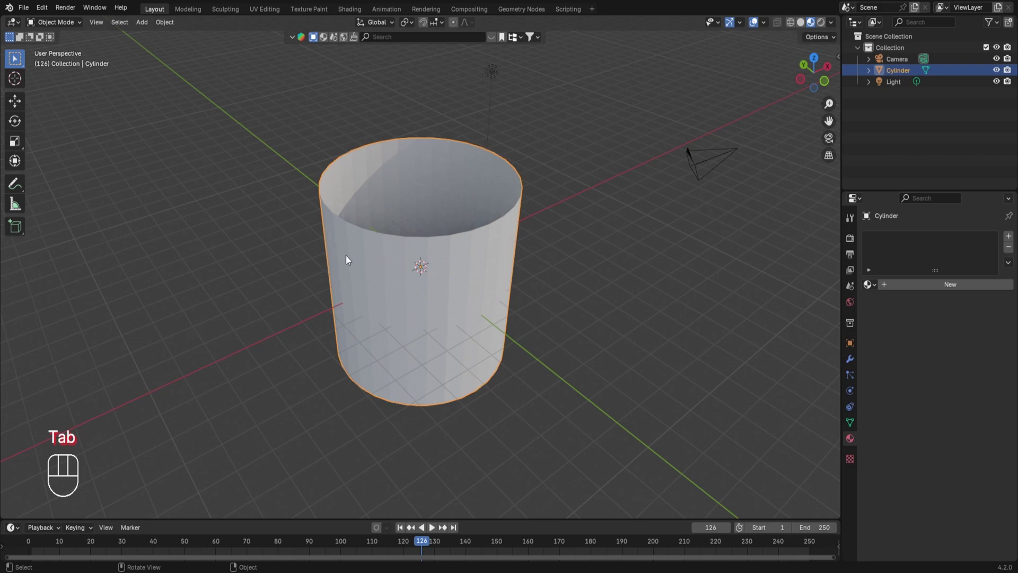
right_click(416, 263)
left_click(415, 260)
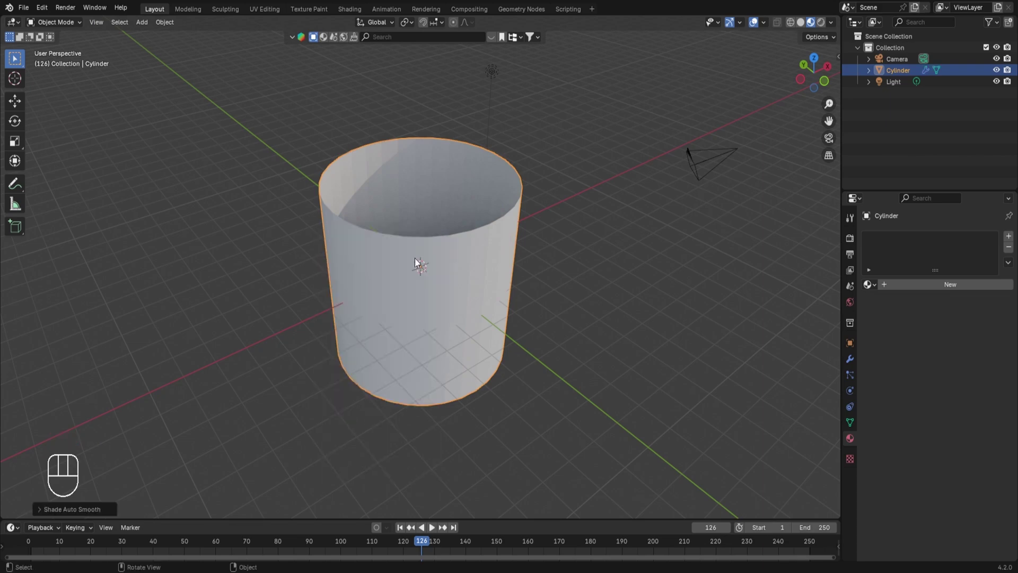
Add a Solidify modifier to the cylinder and set its thickness to -0.36 m.
left_click(850, 359)
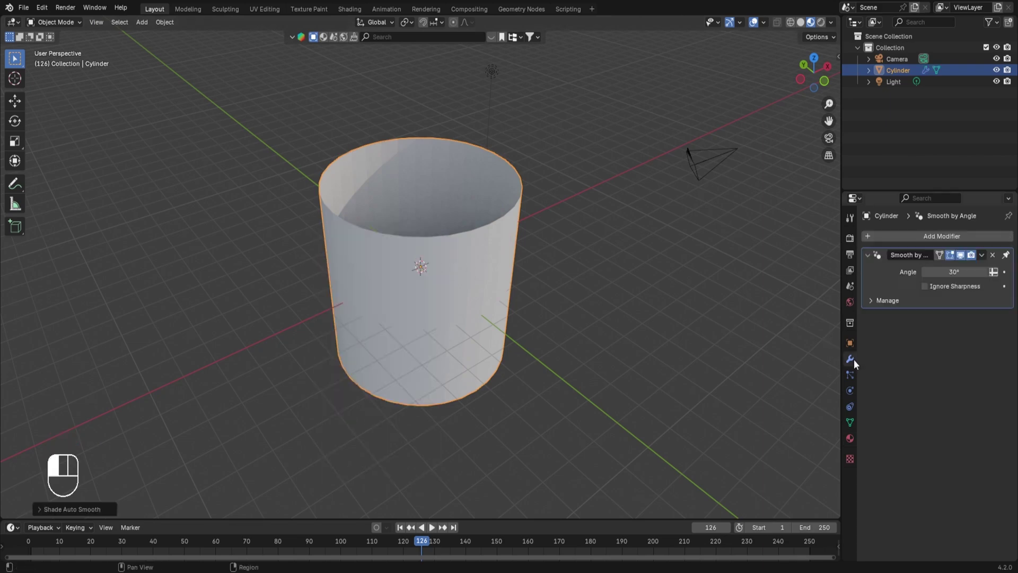
left_click(916, 236)
mouse_move(878, 277)
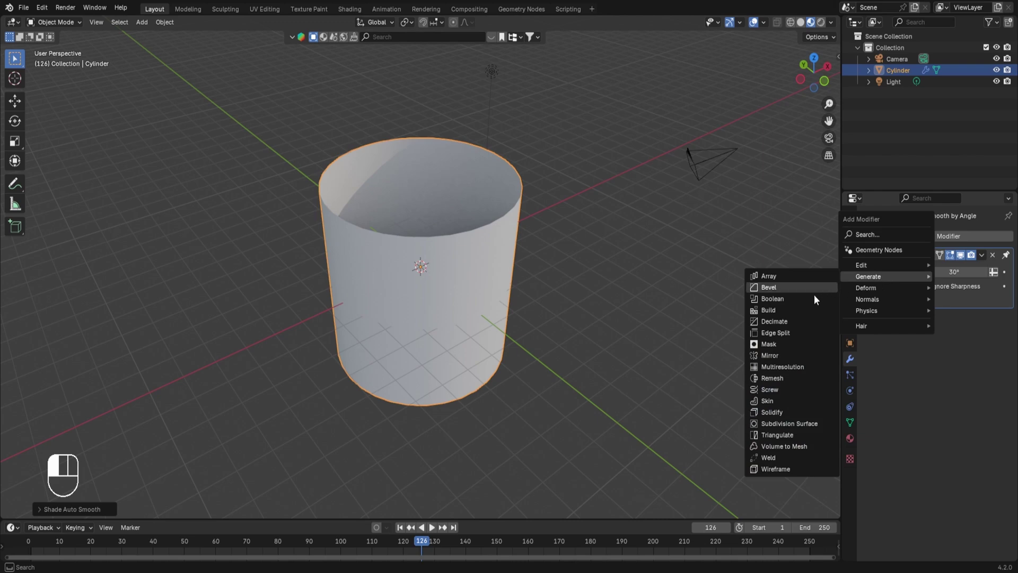
left_click(788, 409)
middle_click_drag(498, 257, 502, 289)
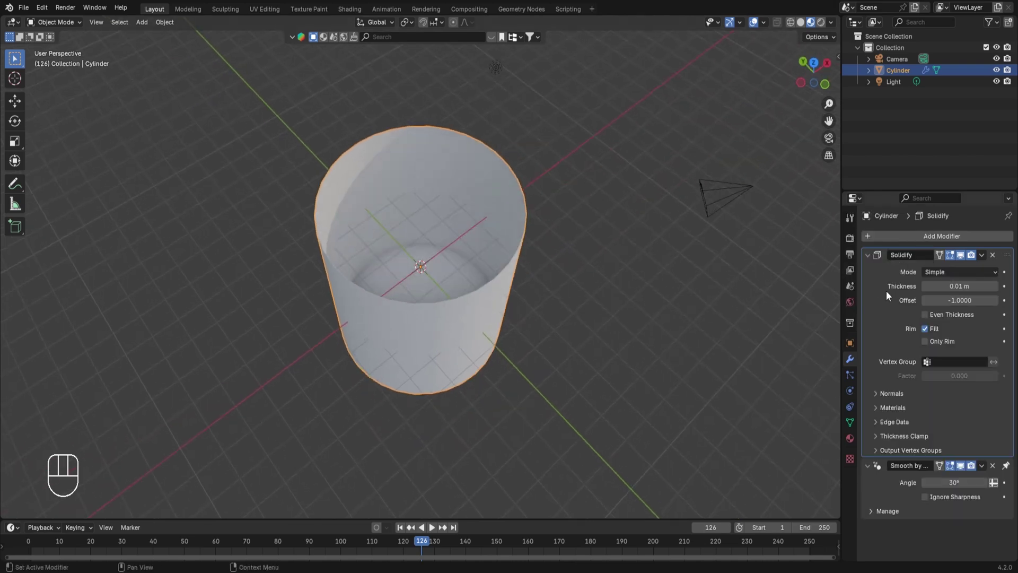
left_click_drag(954, 286, 874, 285)
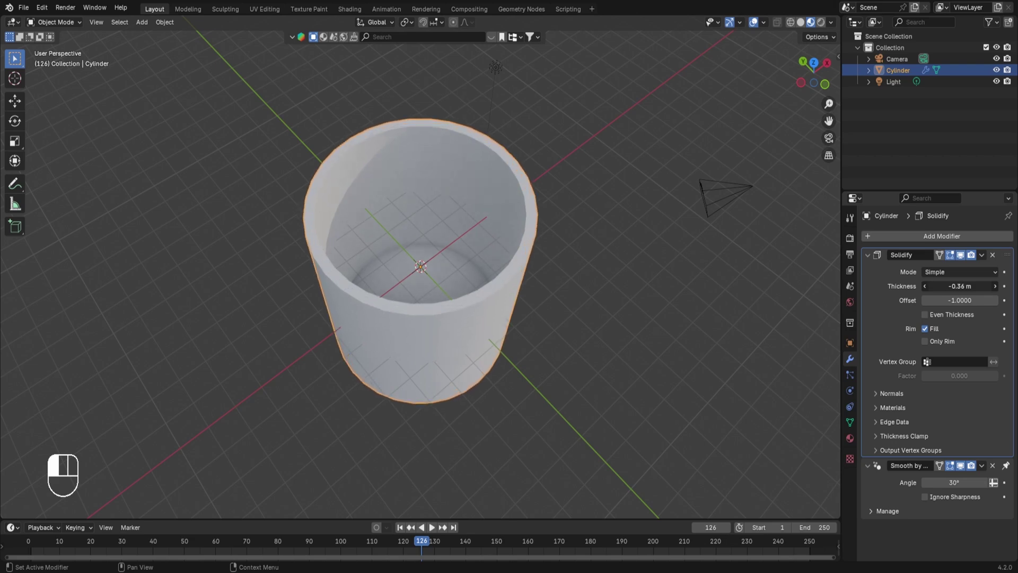
Scale the cylinder's whole geometry slightly taller along the Z axis in Edit Mode.
middle_click_drag(409, 333, 497, 336)
key("Tab")
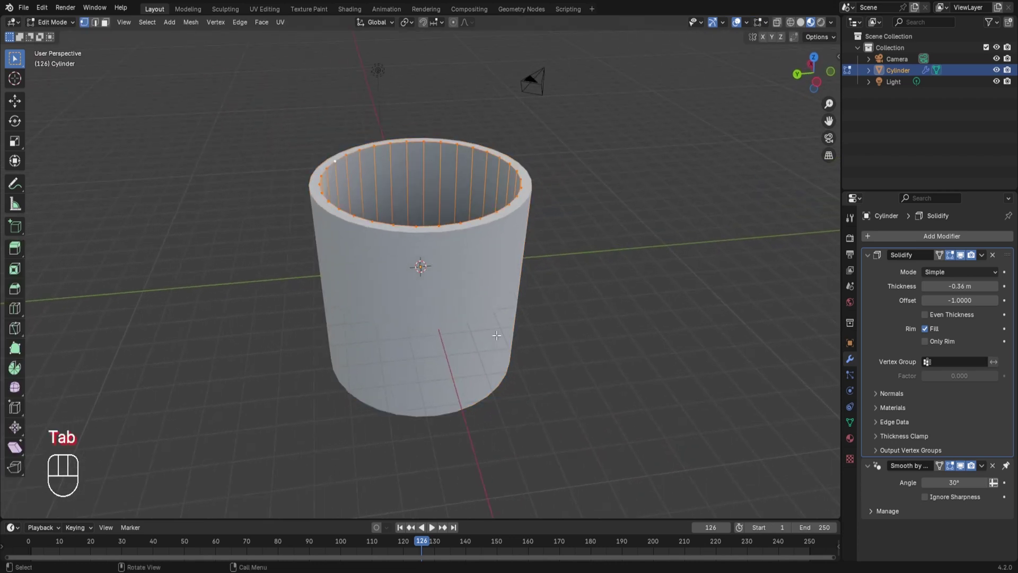
key("a")
key("s")
key("z")
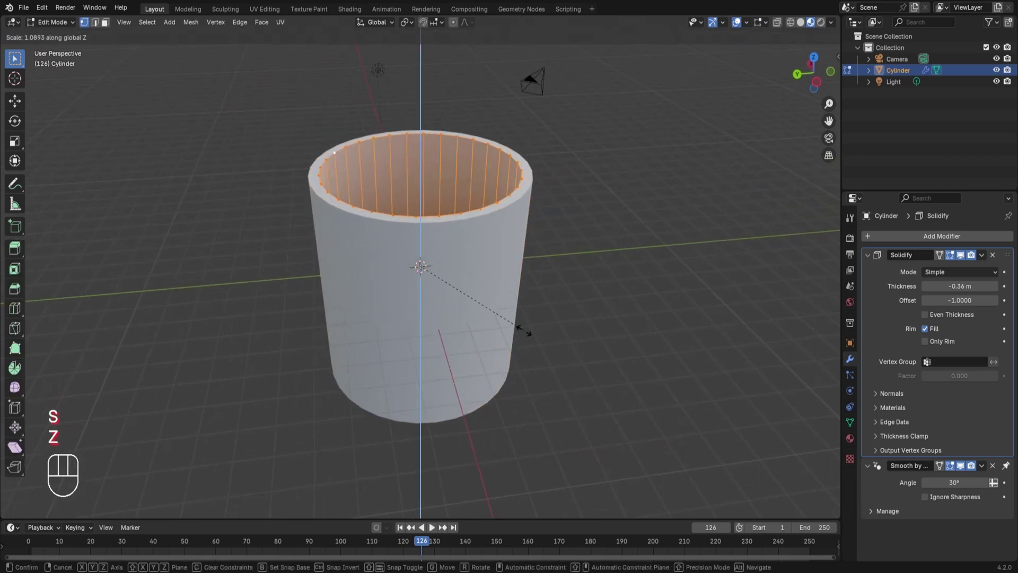
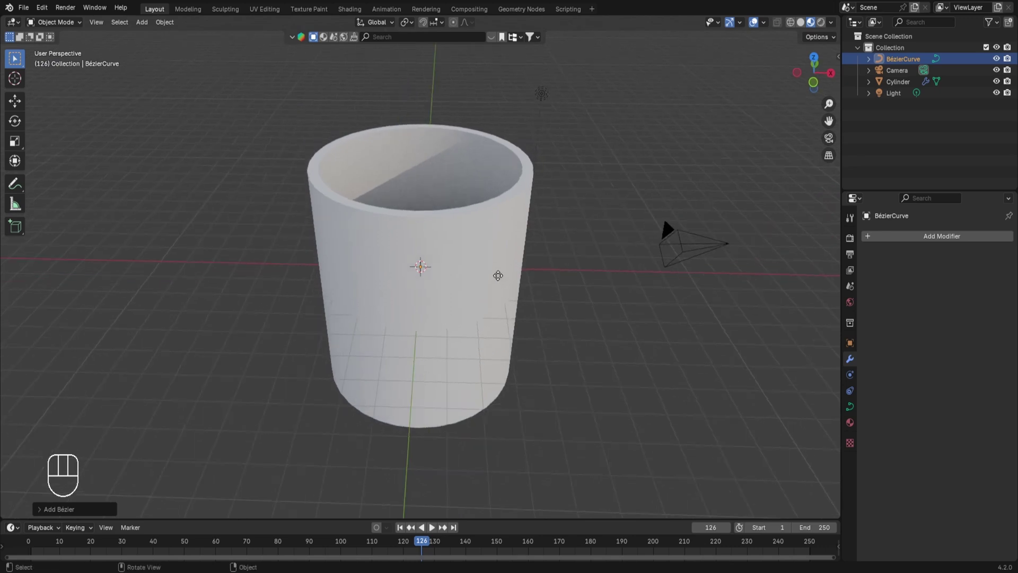
Move the Bézier curve along the X axis until it sits clear of the mug's side.
key("g")
key("x")
left_click(684, 277)
In Edit Mode from the top view, rotate the control point at the curve's far end by about 62° to form an arch.
key("KP_7")
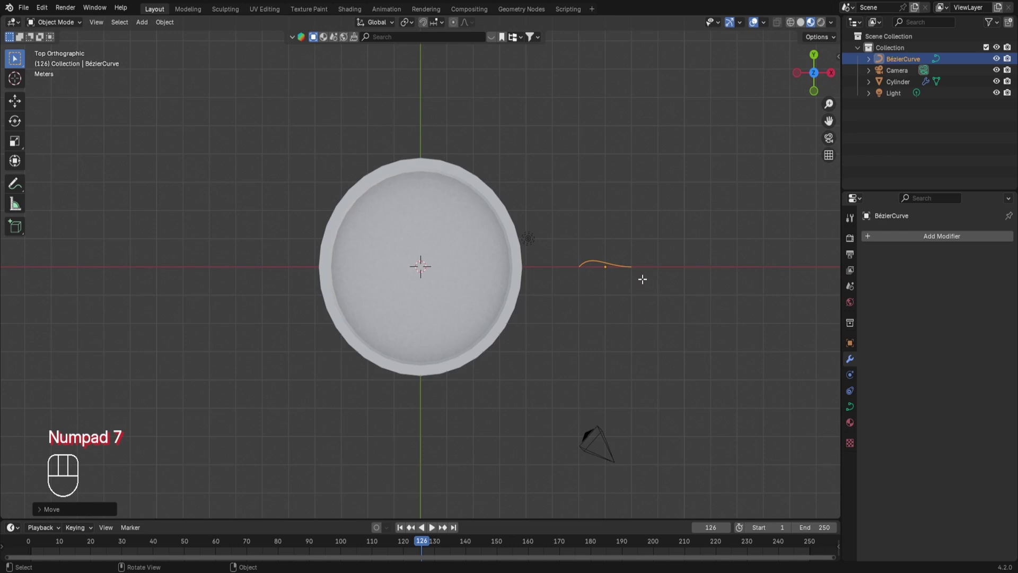
key("Tab")
middle_click_drag(715, 310, 796, 255, "ctrl")
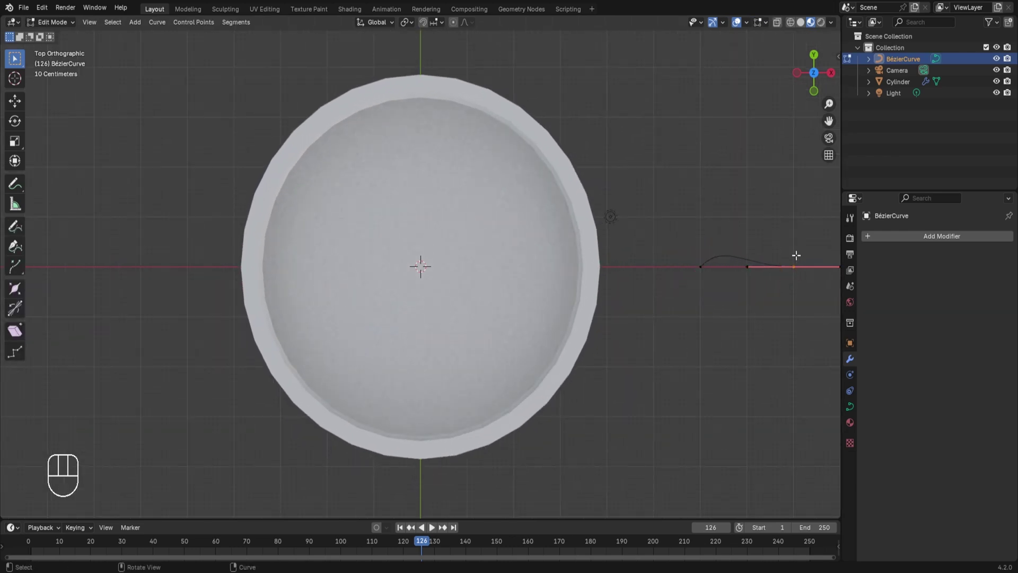
key("r")
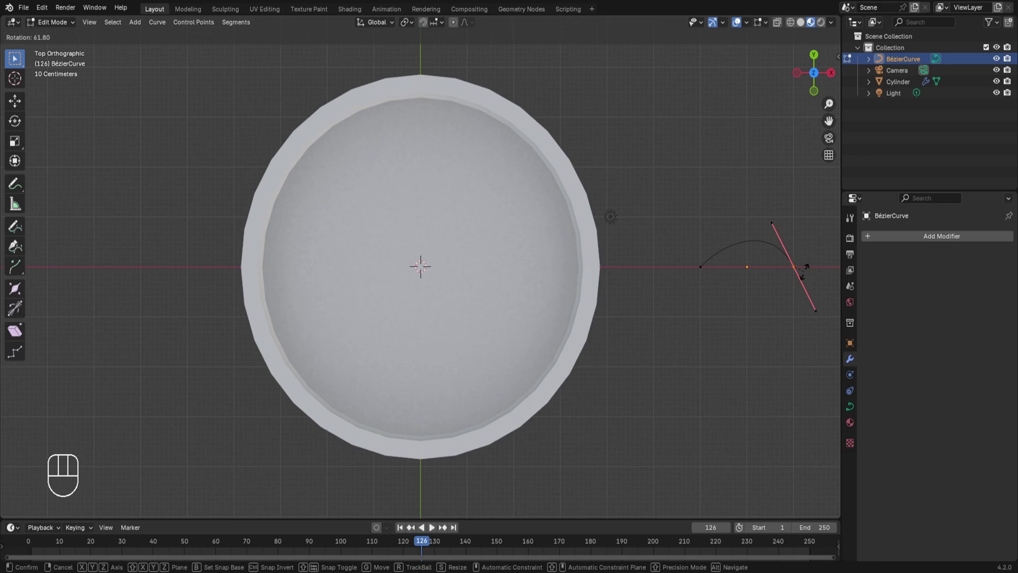
left_click(803, 269)
Scale all of the curve's control points up along X and along Y to enlarge the arch.
middle_click_drag(804, 269, 684, 221)
key("a")
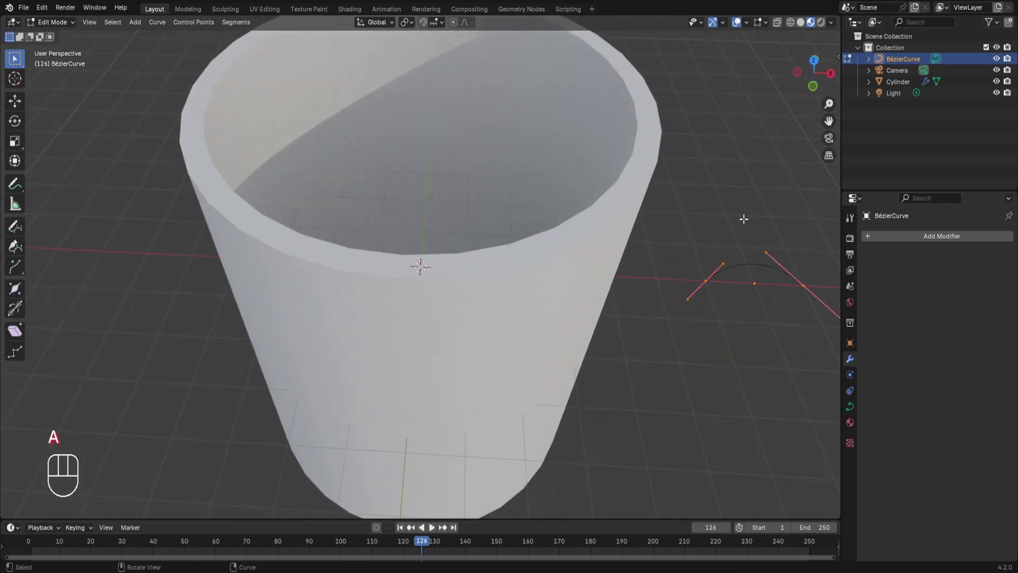
key("s")
key("x")
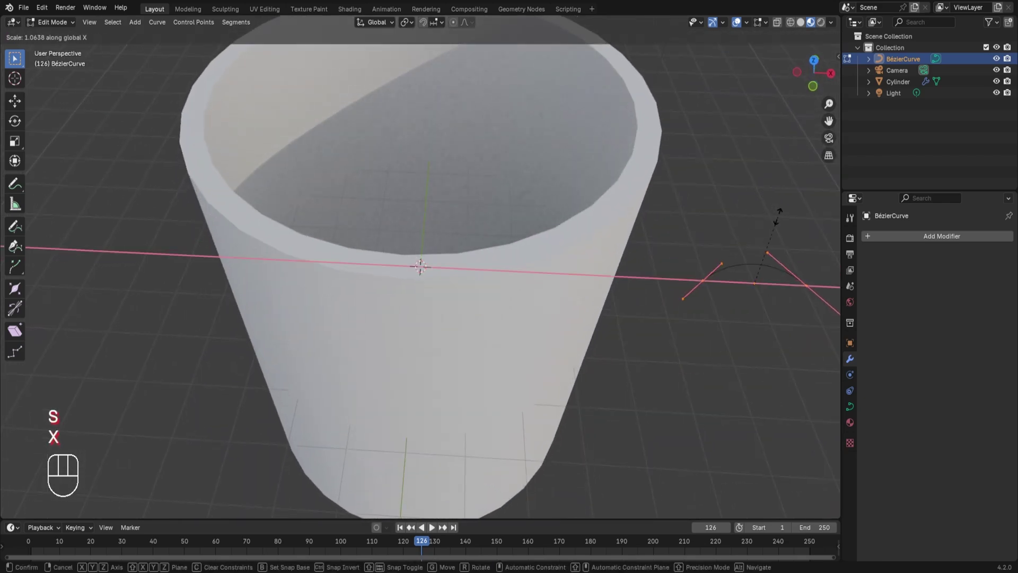
left_click(774, 194)
middle_click_drag(773, 191, 753, 228, "ctrl")
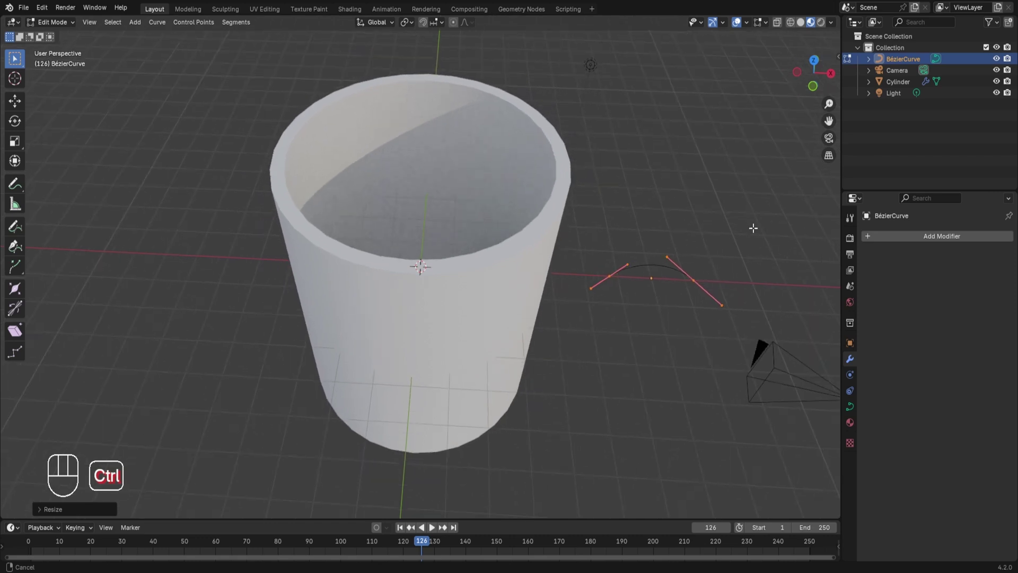
key("s")
key("y")
left_click(795, 212)
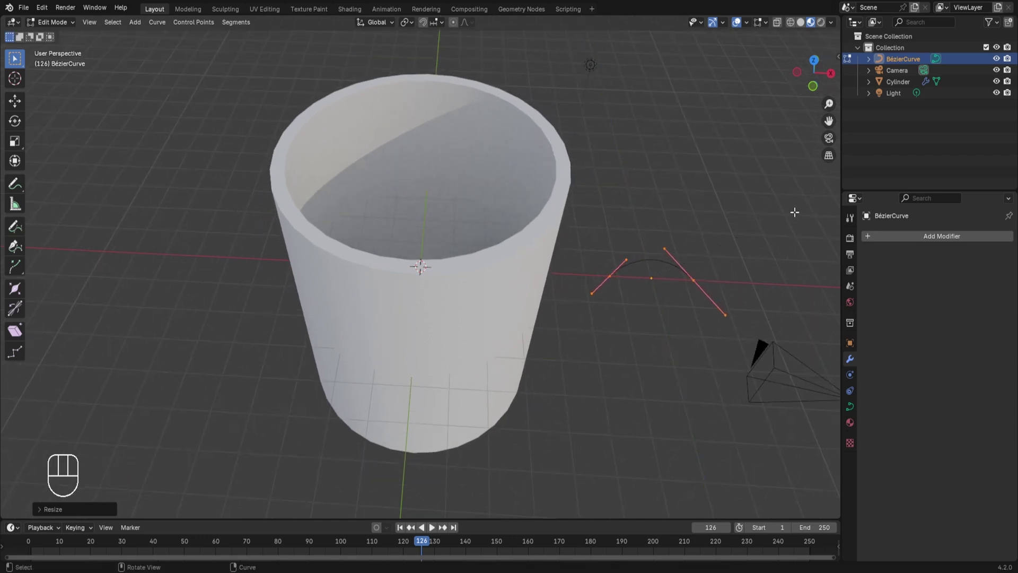
Return to Object Mode and convert the arched Bézier curve to a mesh.
key("Tab")
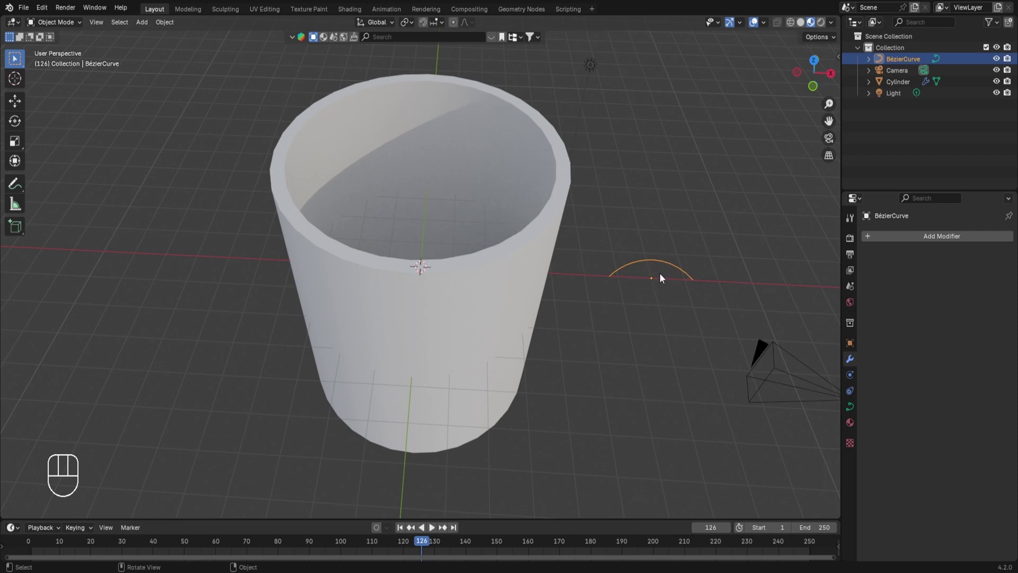
left_click(169, 24)
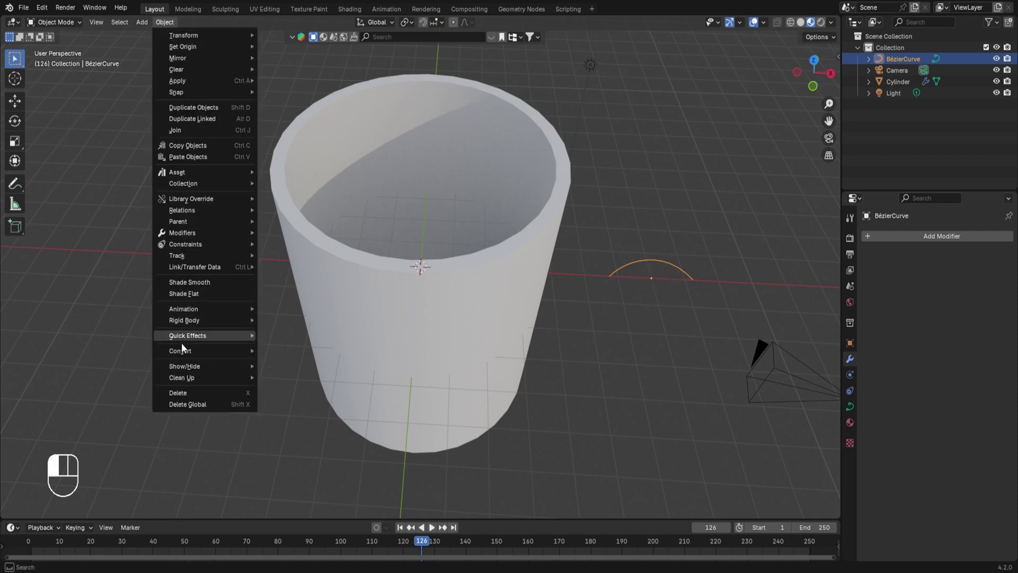
mouse_move(179, 353)
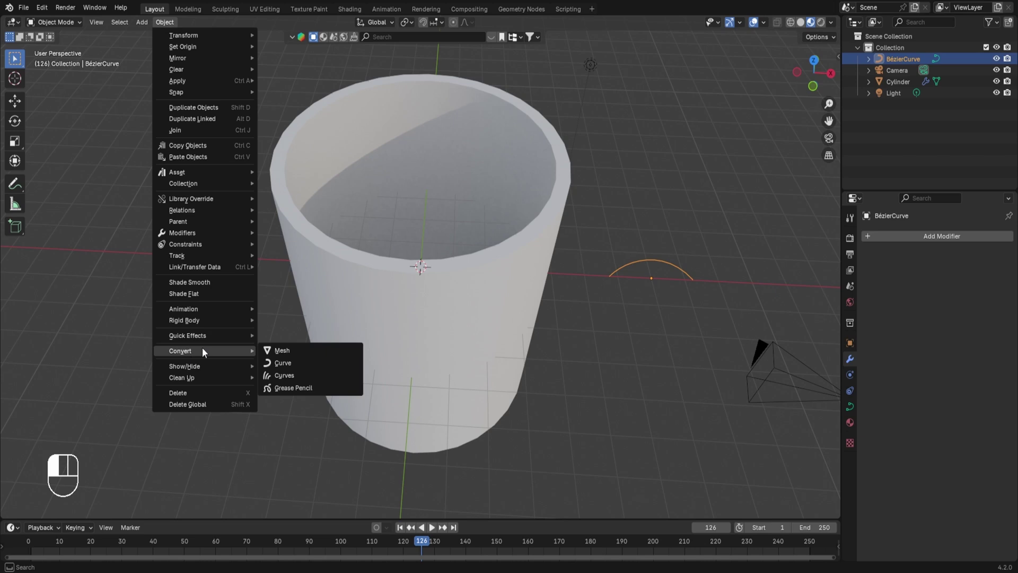
left_click(310, 350)
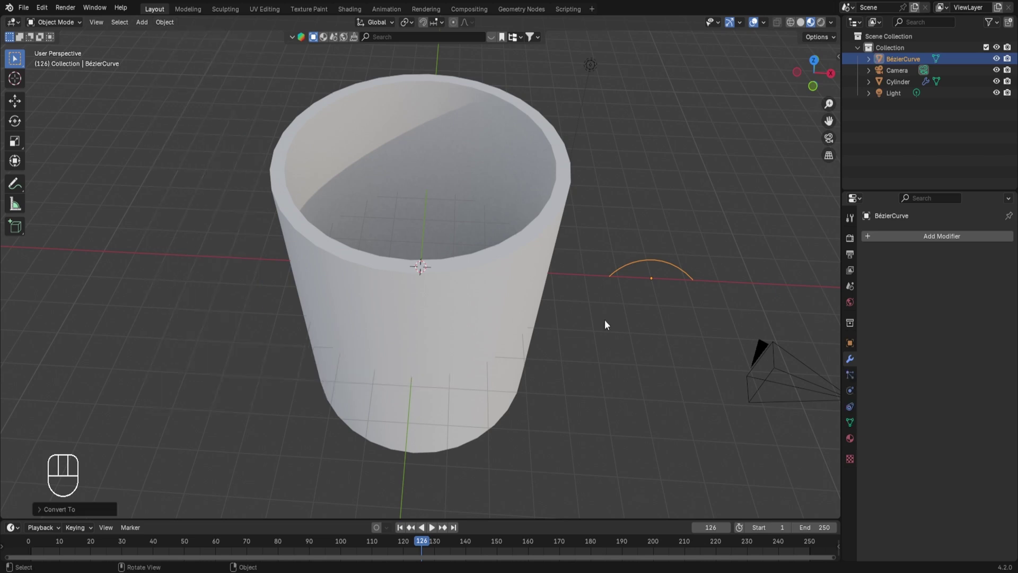
Extrude all vertices of the arch upward along Z in Edit Mode to make a curved strip.
key("Tab")
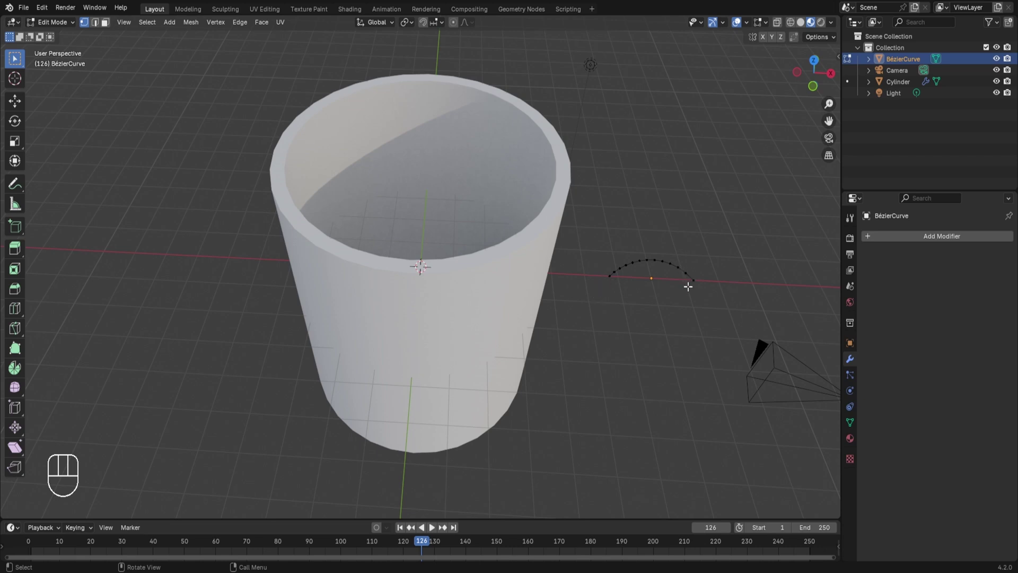
key("a")
key("e")
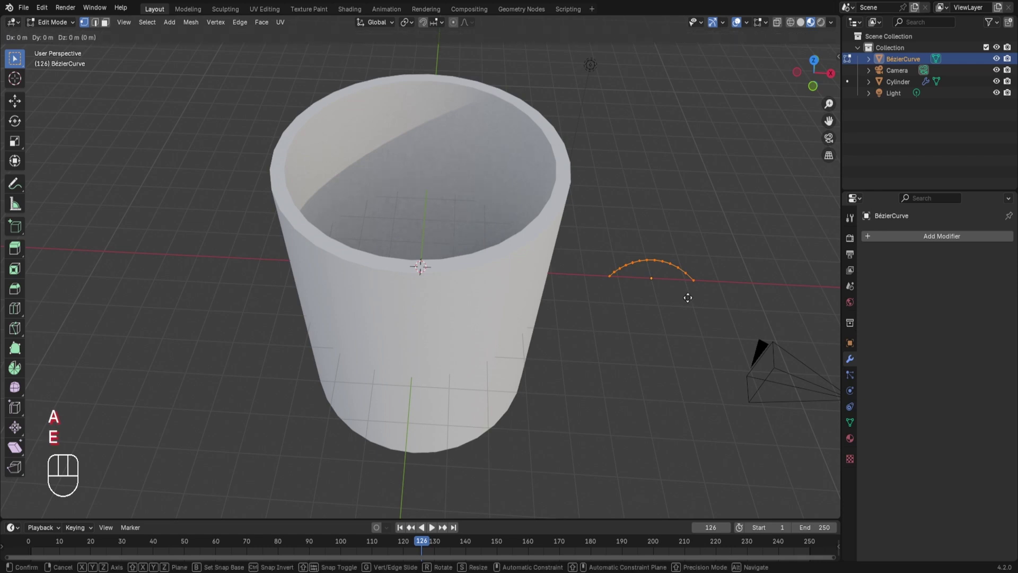
key("z")
left_click(681, 300)
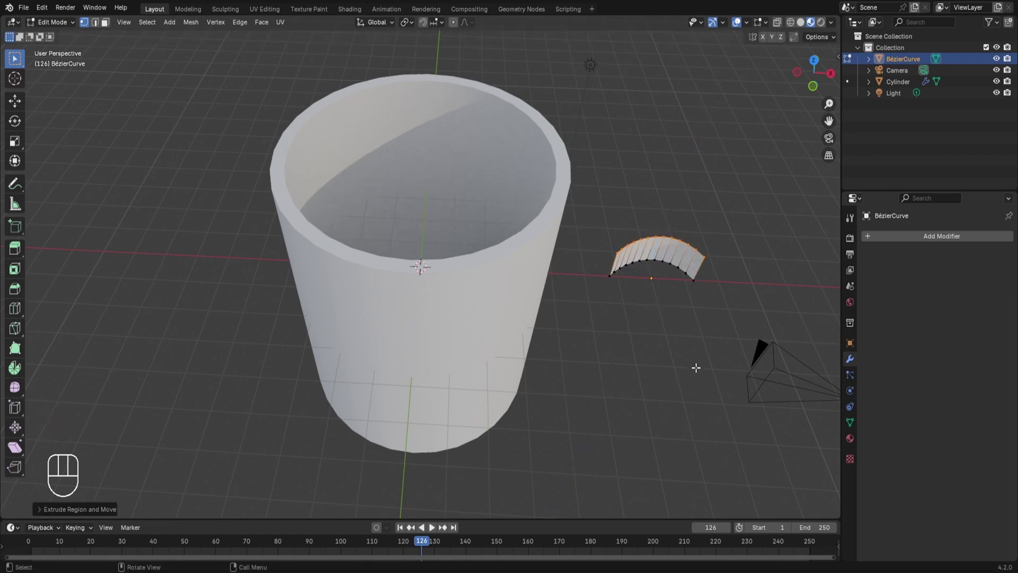
Select the whole curved strip and scale it up to about one and a half times its size.
key("KP_7")
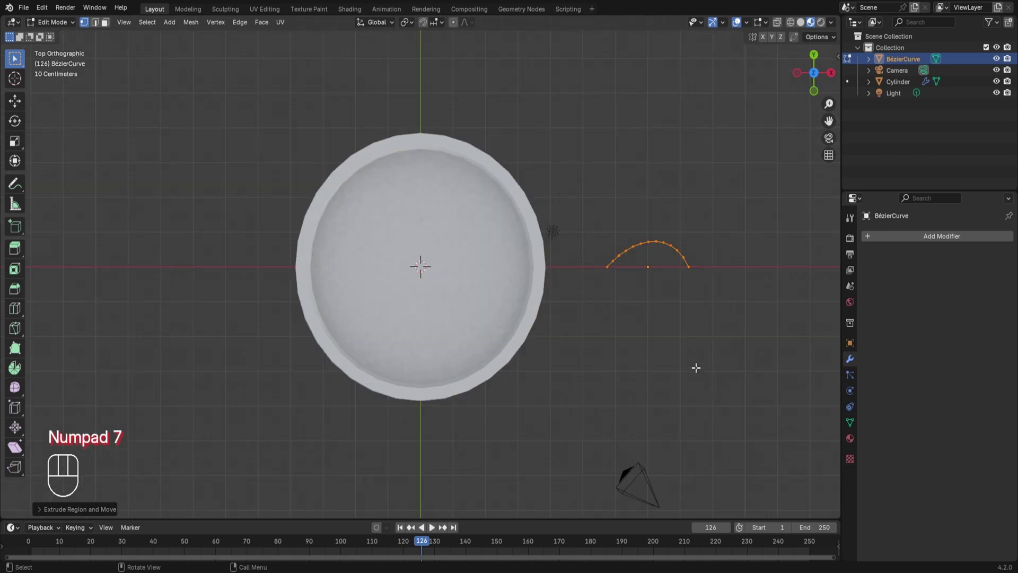
key("s")
key("a")
key("s")
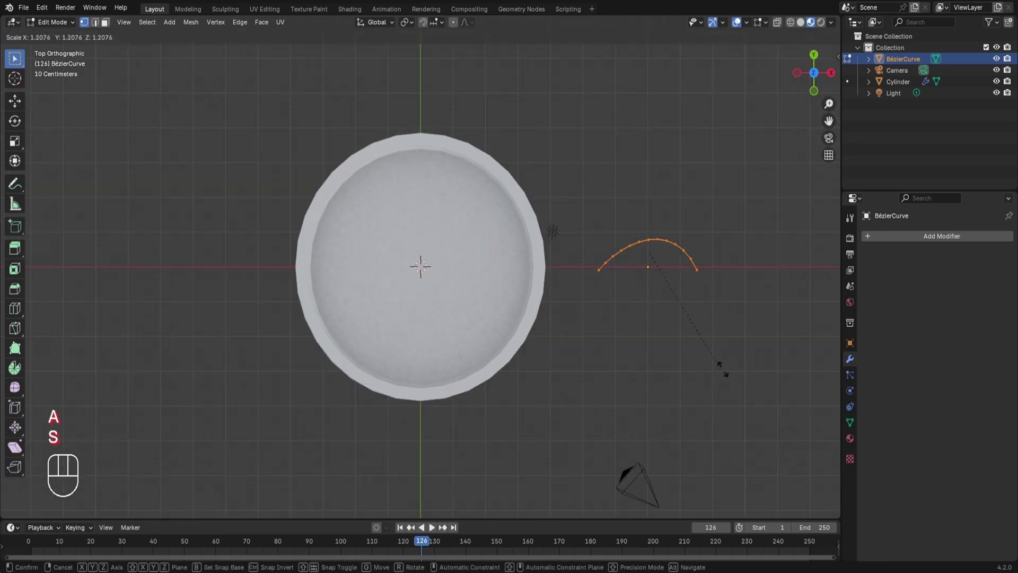
left_click(725, 341)
Extrude the strip's faces along their normals by about 0.63 m to give the handle thickness.
middle_click_drag(725, 341, 661, 365)
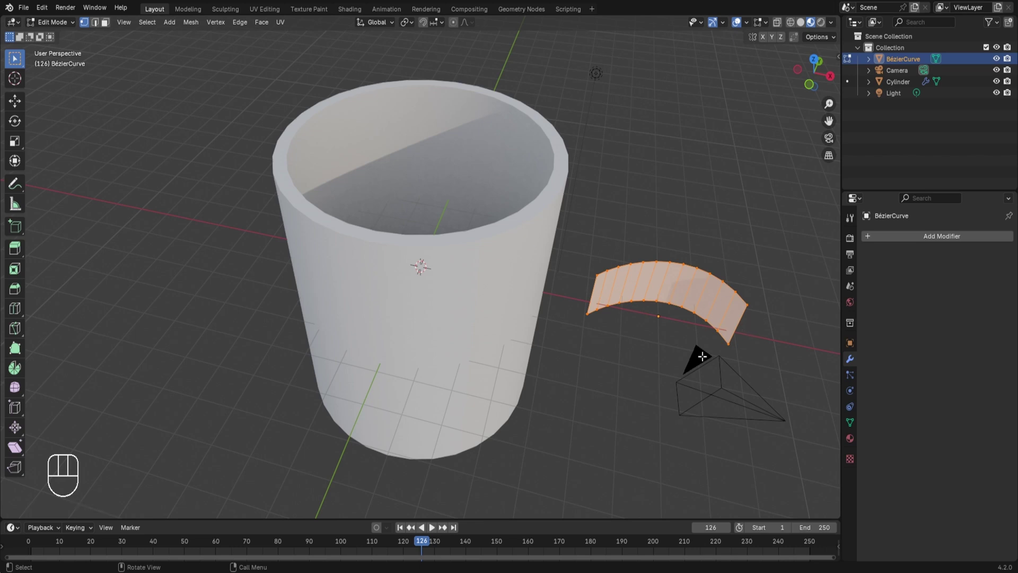
key("alt+e")
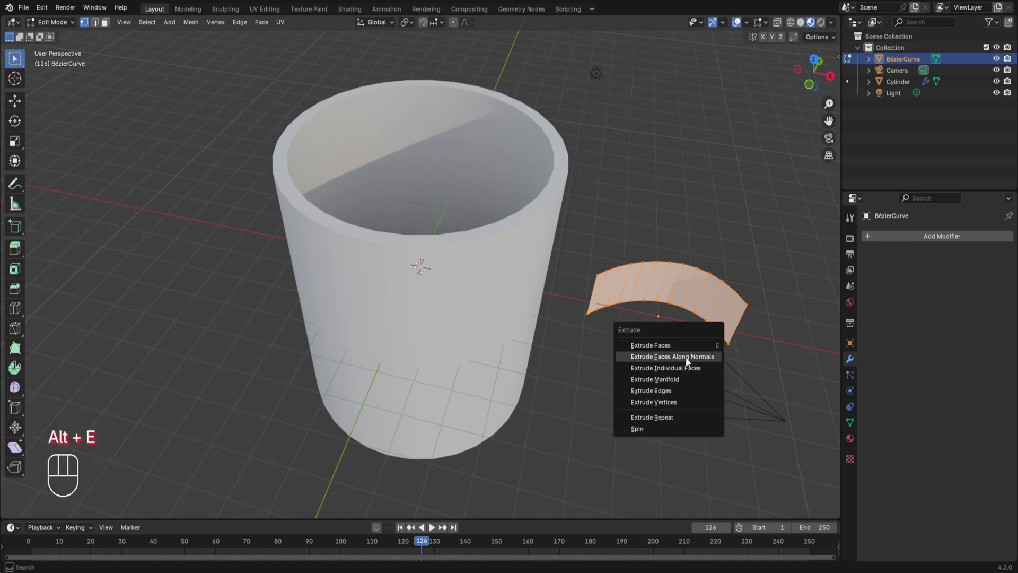
left_click(686, 357)
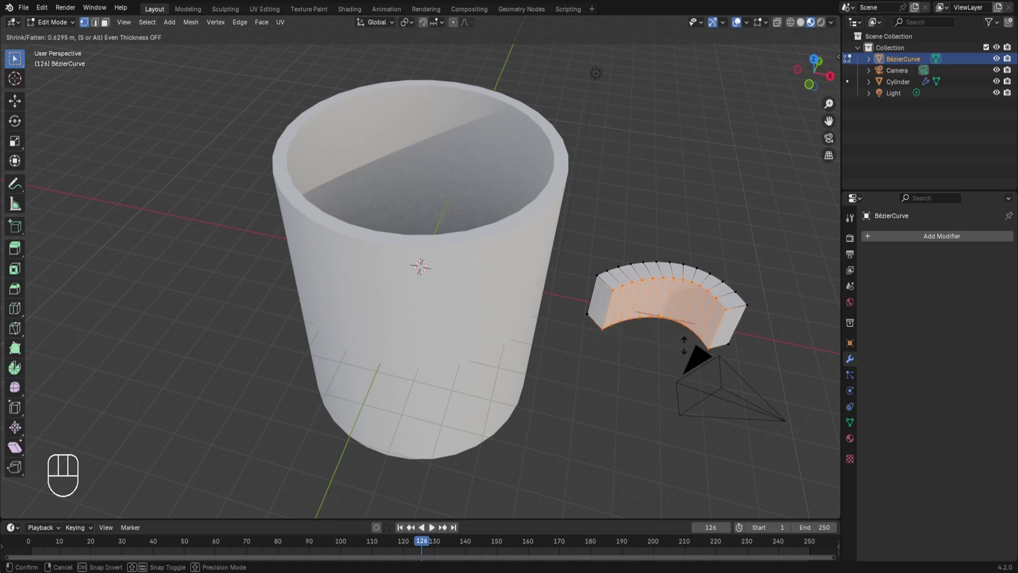
left_click(684, 346)
mouse_move(737, 357)
middle_mouse_down()
mouse_move(689, 387)
mouse_move(730, 362)
middle_mouse_up()
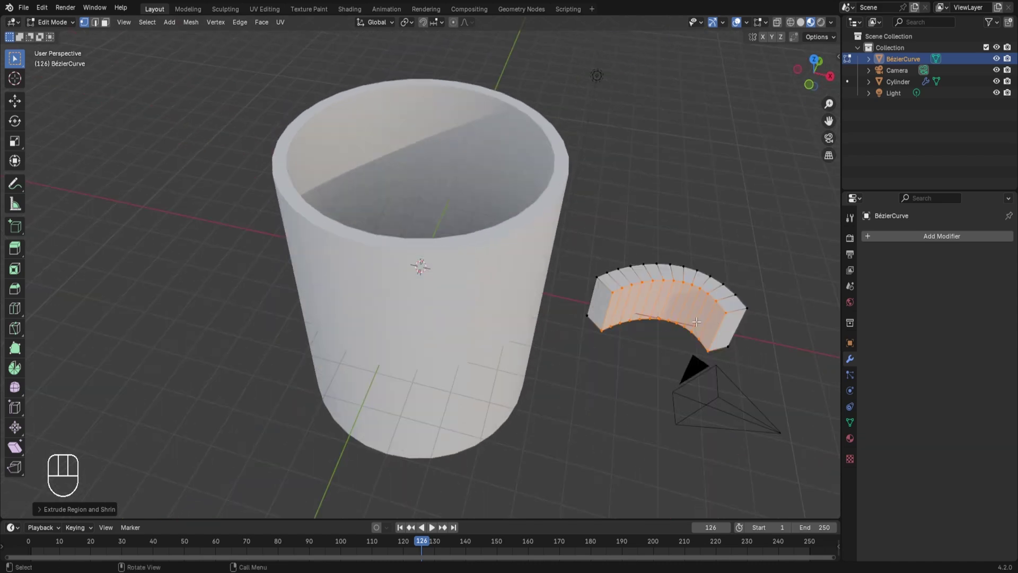
Return to Object Mode and rotate the handle piece 90° about the X axis in front view.
key("Tab")
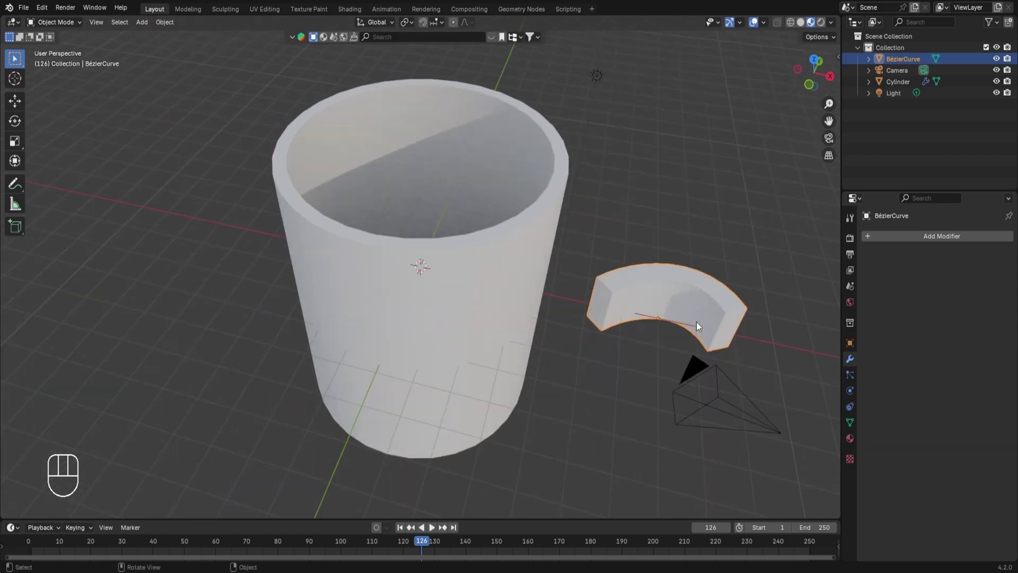
key("KP_1")
key("r")
key("x")
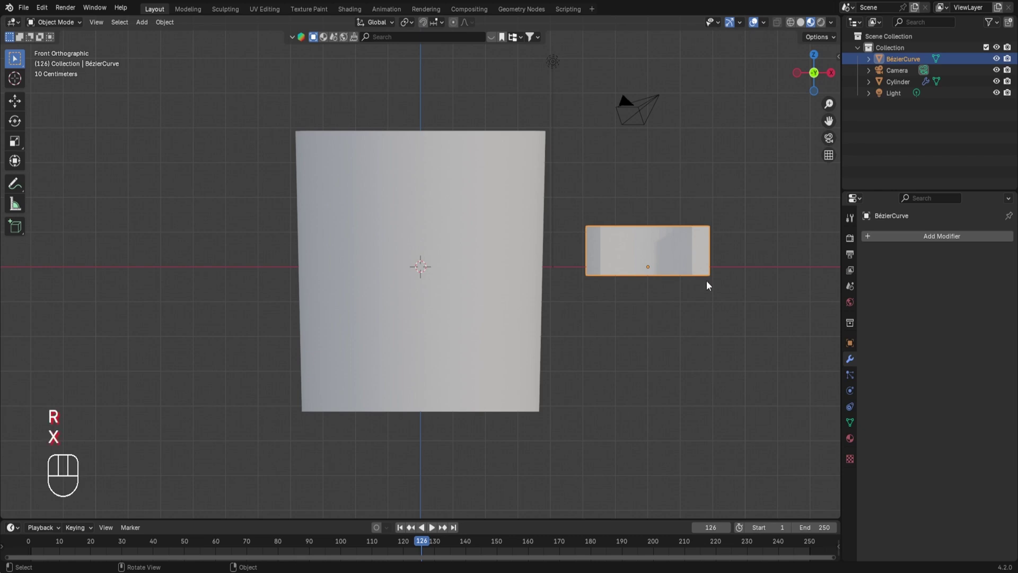
key("r")
key("x")
key("KP_9")
key("KP_0")
key("KP_Enter")
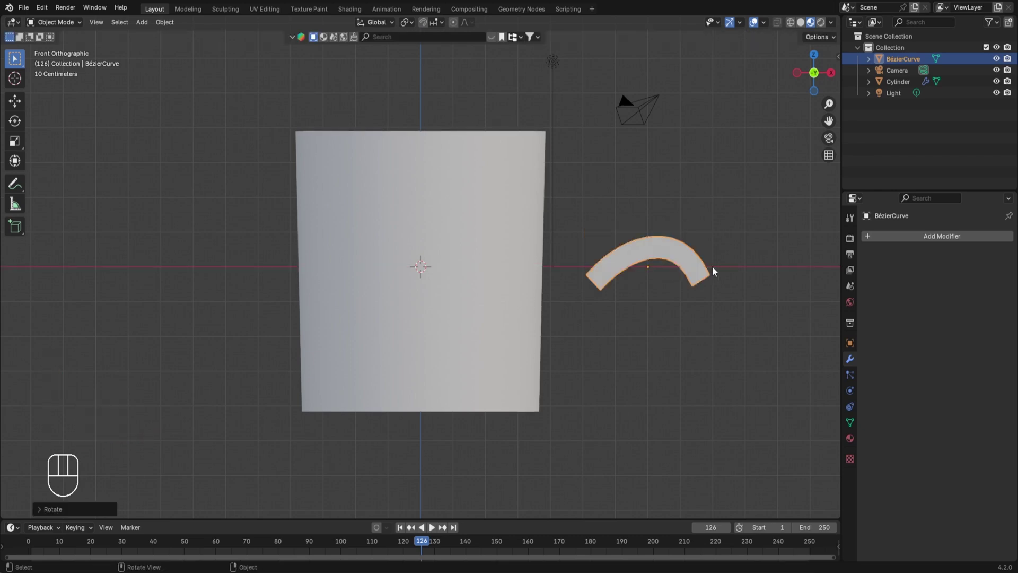
Rotate the handle piece 90° about the Y axis and move it against the mug's side wall.
key("r")
key("y")
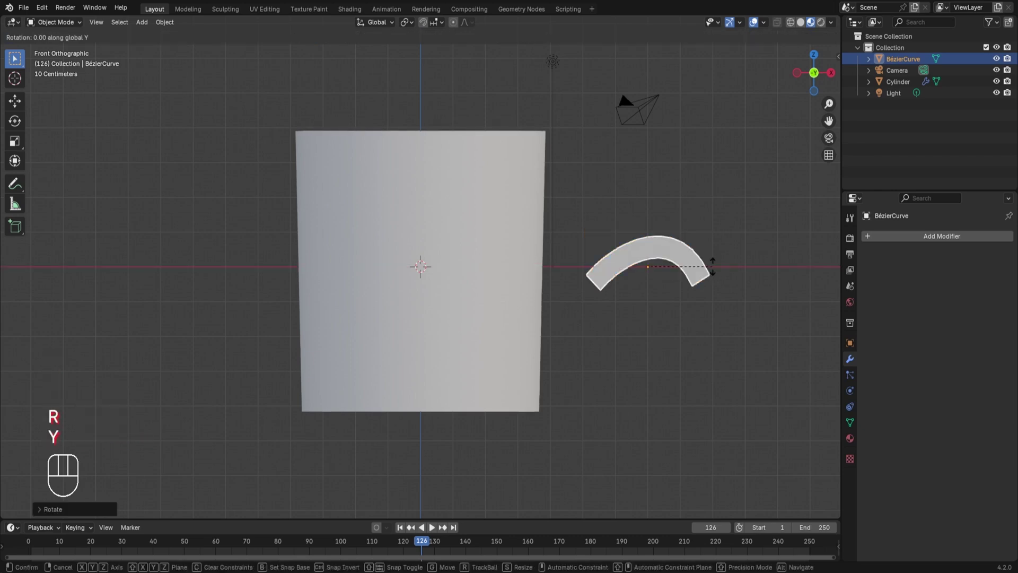
key("KP_9")
key("KP_0")
key("KP_Enter")
key("g")
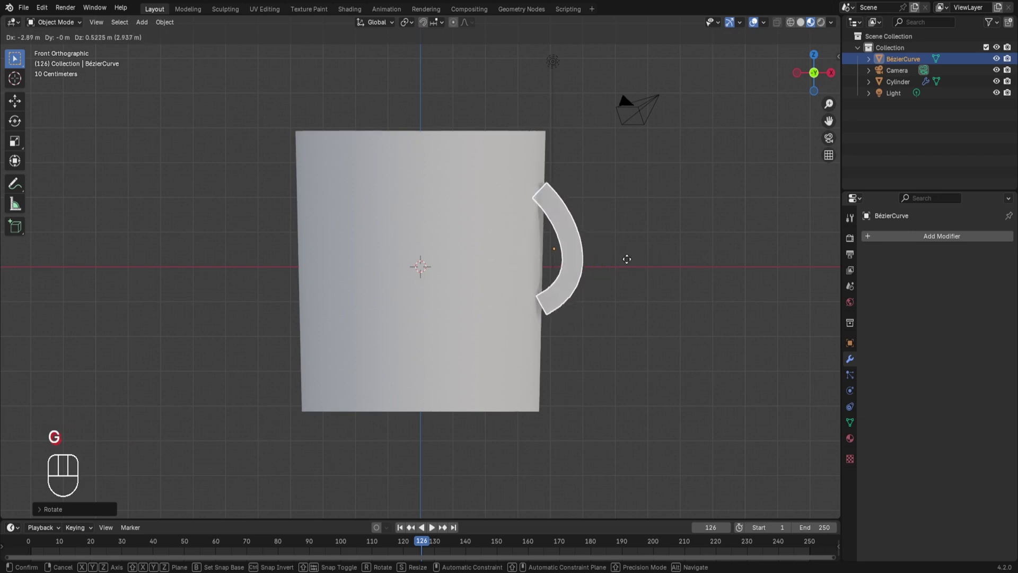
left_click(629, 263)
In Edit Mode, stretch the whole handle to about 1.4 times its height along Z and widen it along X.
key("Tab")
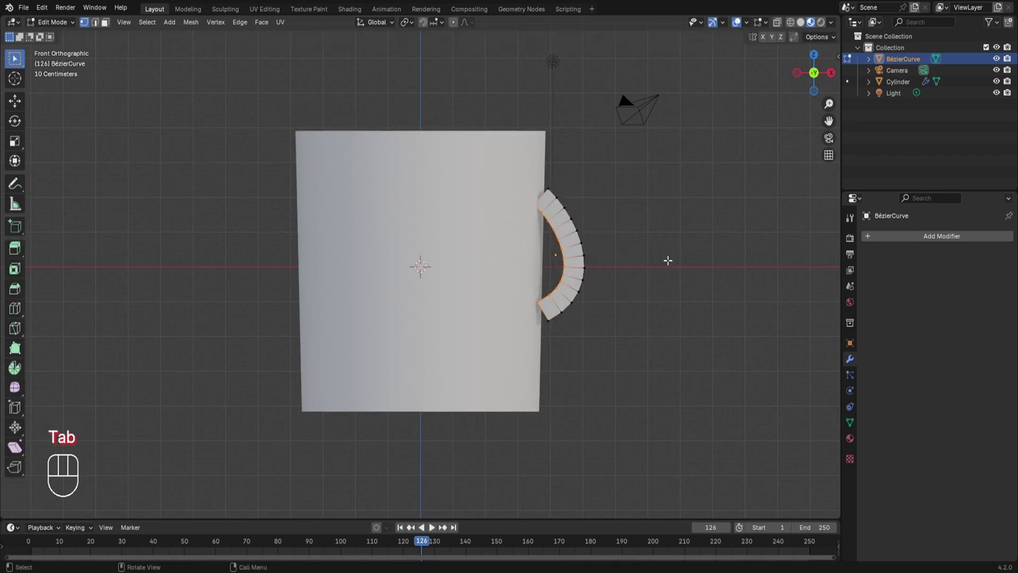
key("a")
key("s")
key("z")
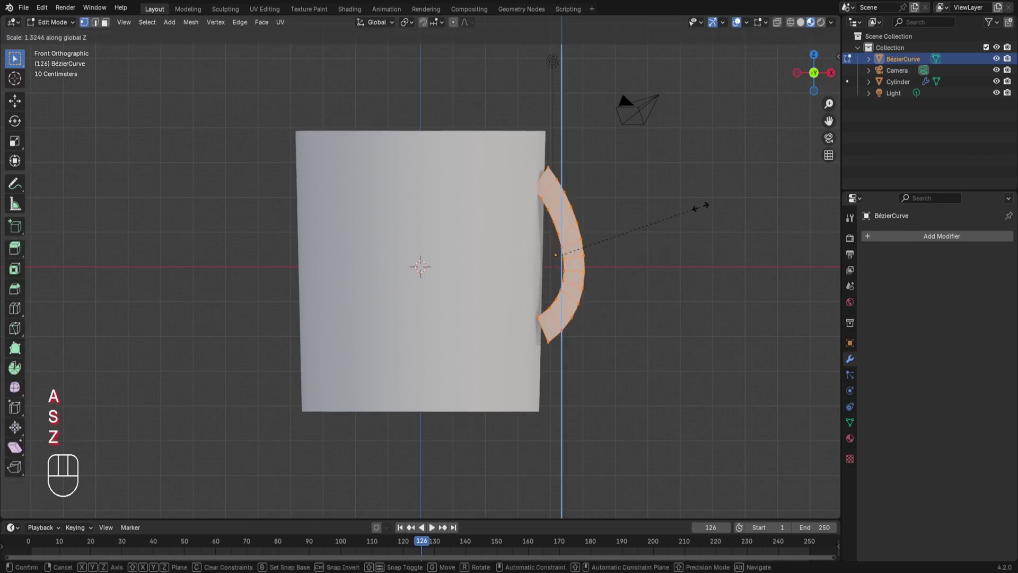
left_click(694, 199)
key("s")
key("x")
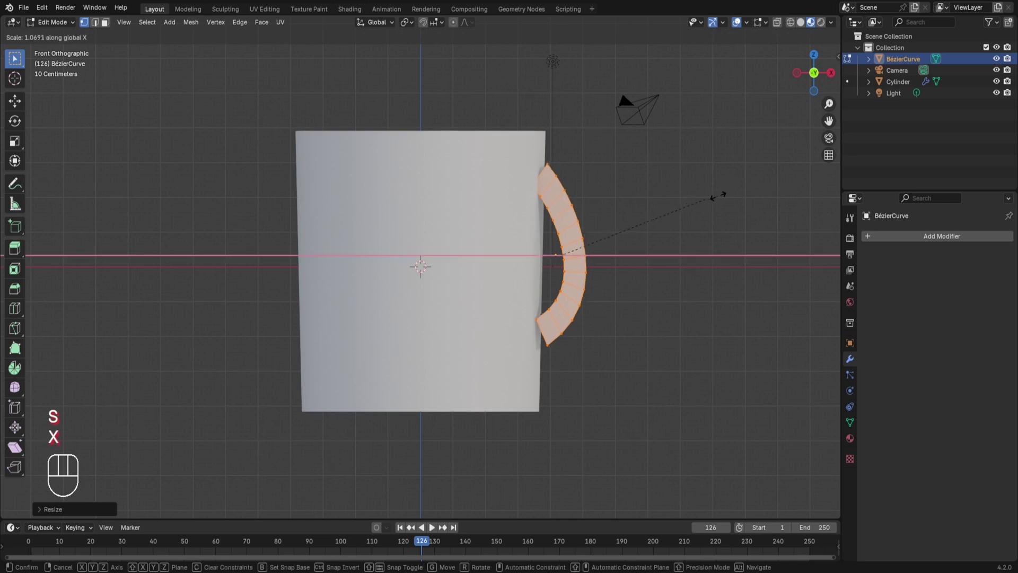
right_click(745, 198)
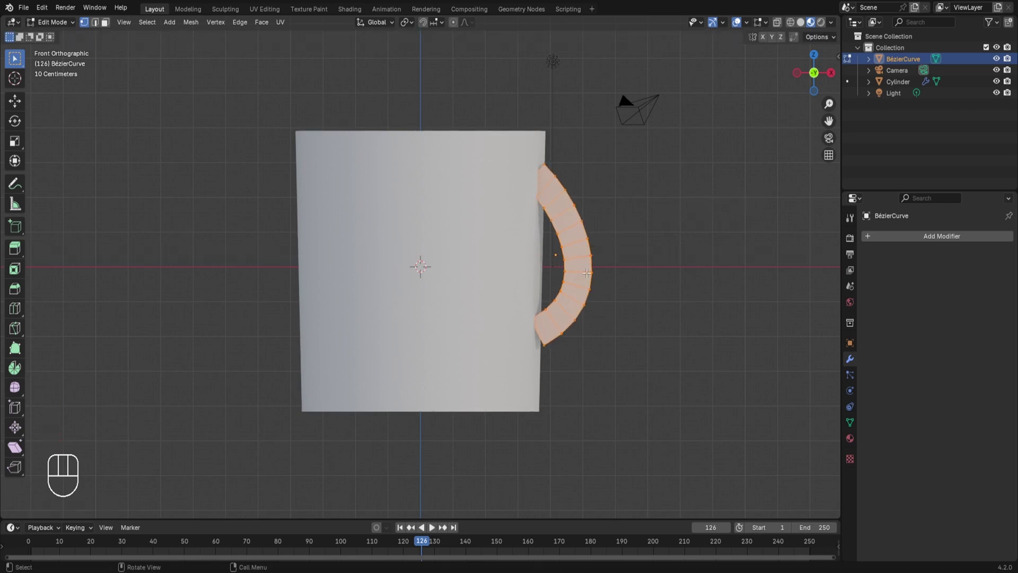
Switch the viewport to solid shading with X-ray and clear the mesh selection.
left_click(801, 22)
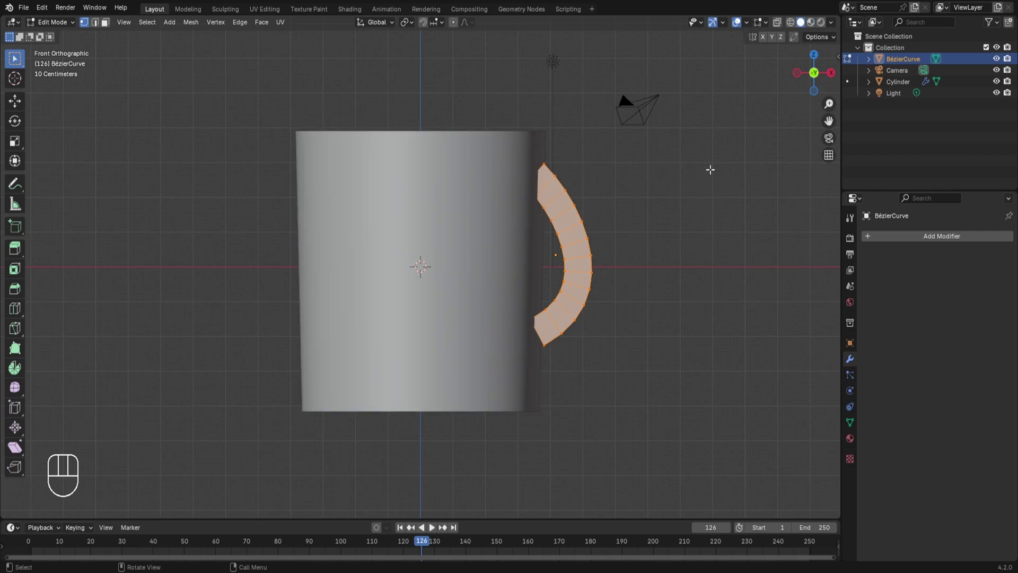
key("alt+z")
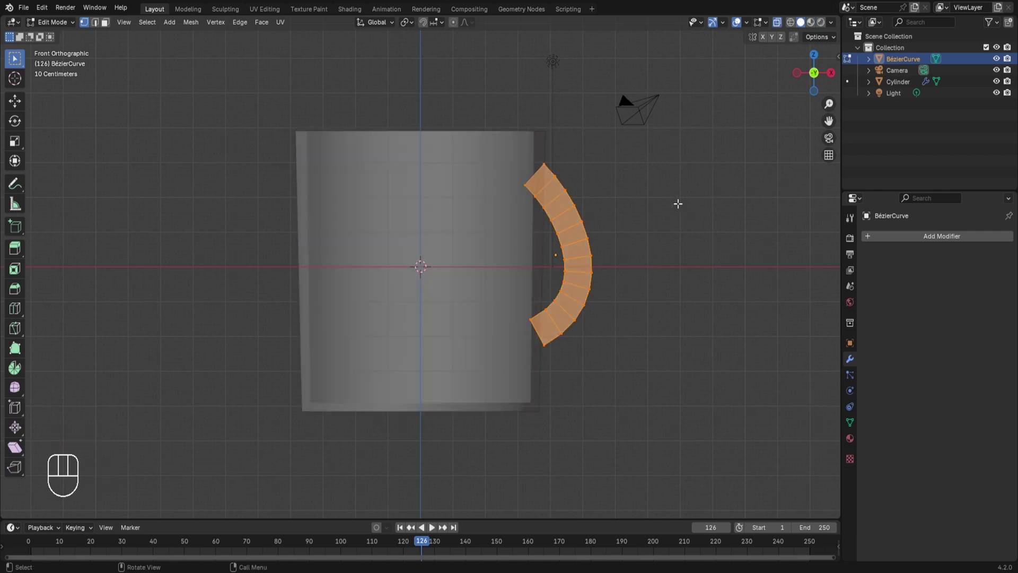
left_click(725, 200)
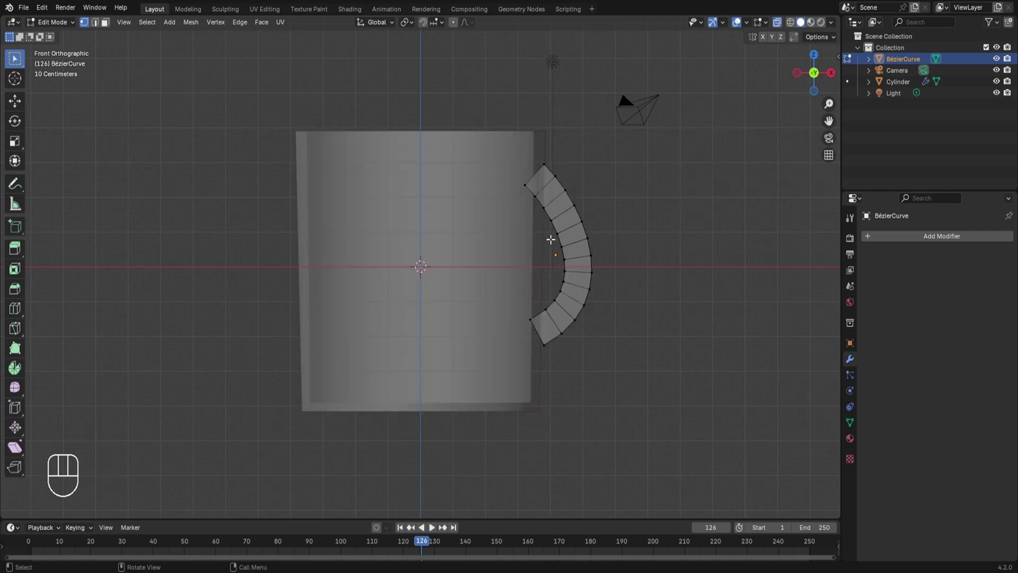
Pull the handle's middle segments outward about 0.26 m along X with proportional editing and a widened influence radius.
left_click_drag(550, 239, 628, 291)
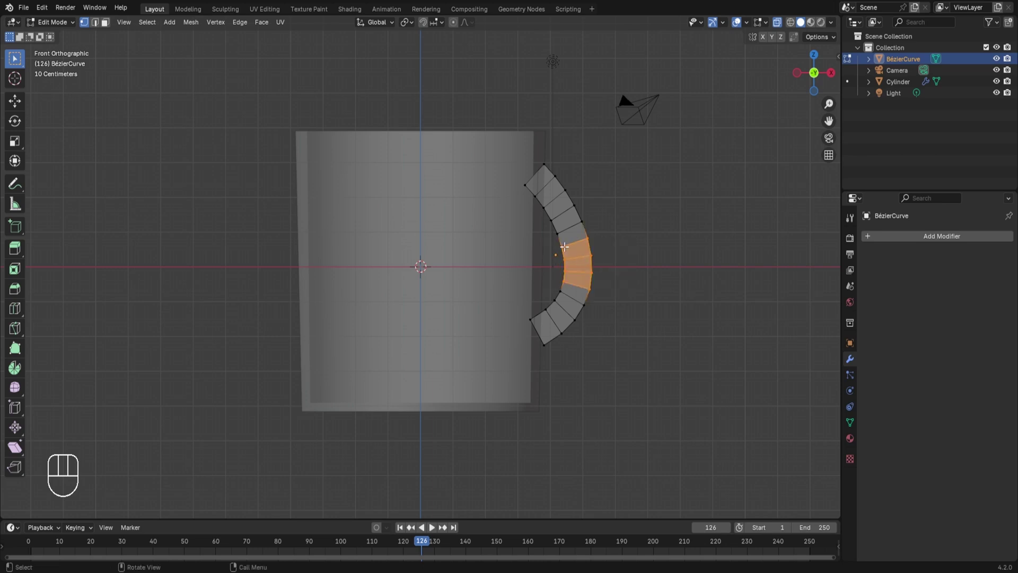
key("o")
key("g")
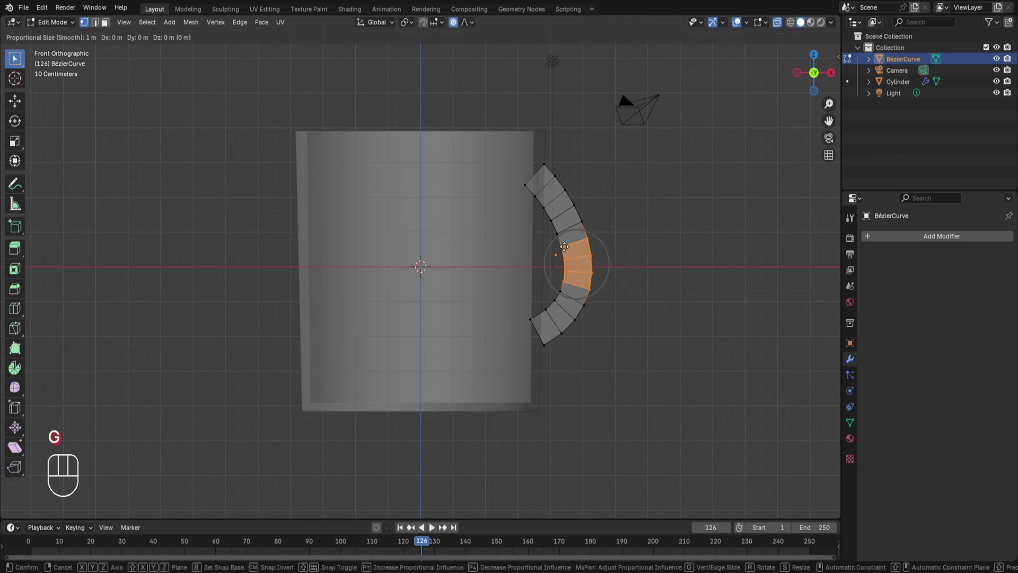
key("x")
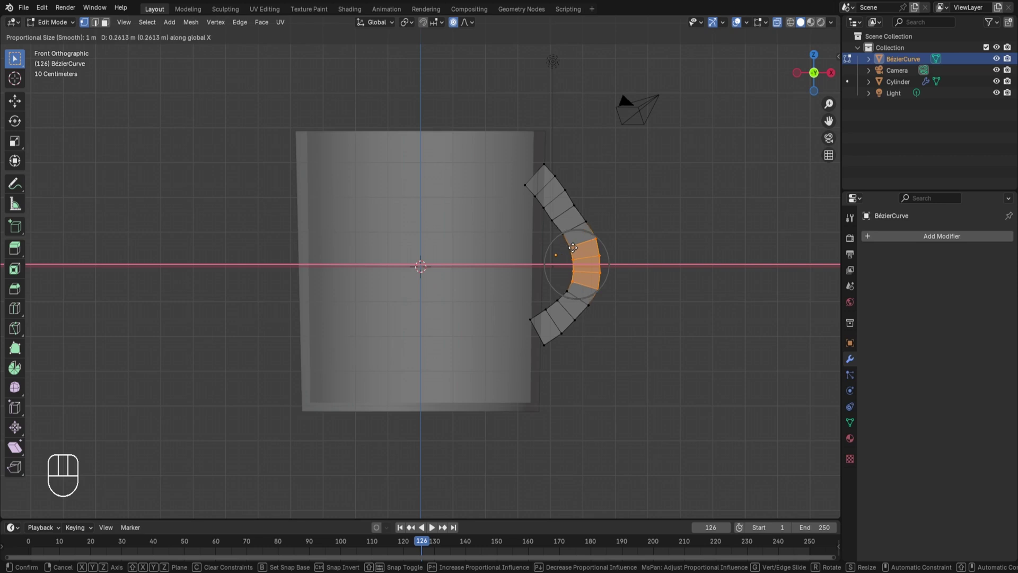
scroll(574, 247, "up", 1)
scroll(573, 247, "down", 8)
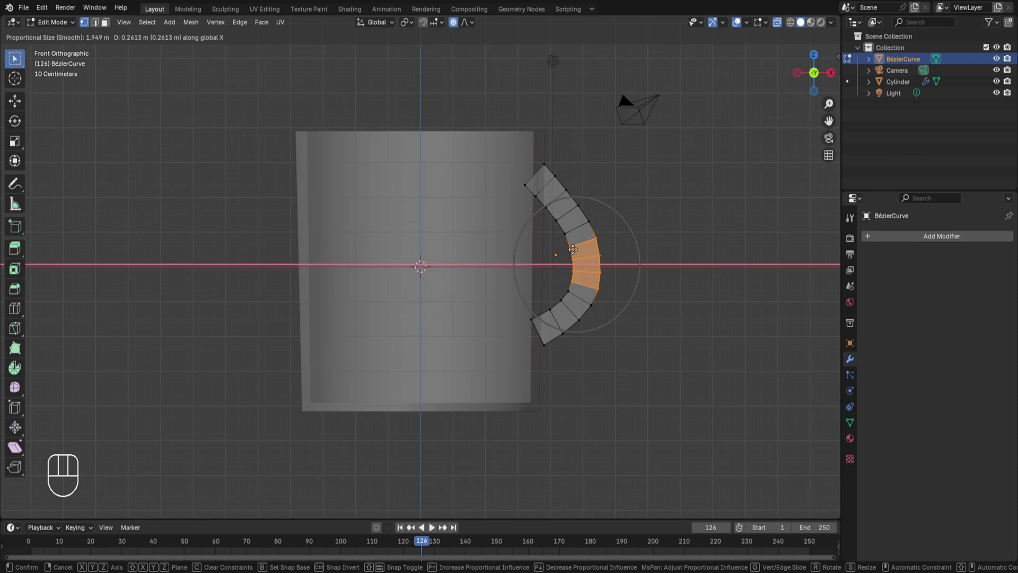
scroll(573, 249, "down", 1)
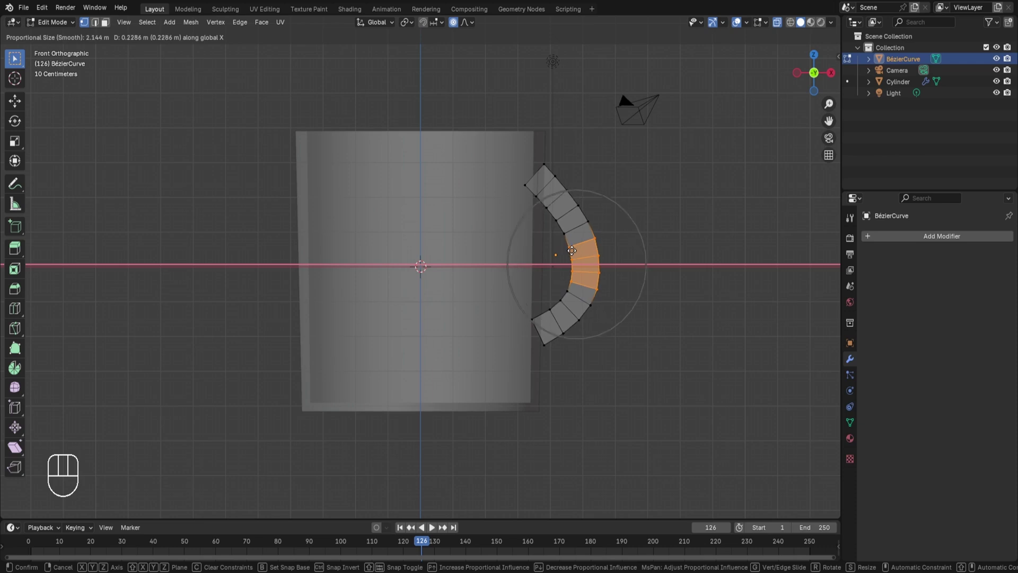
left_click(574, 250)
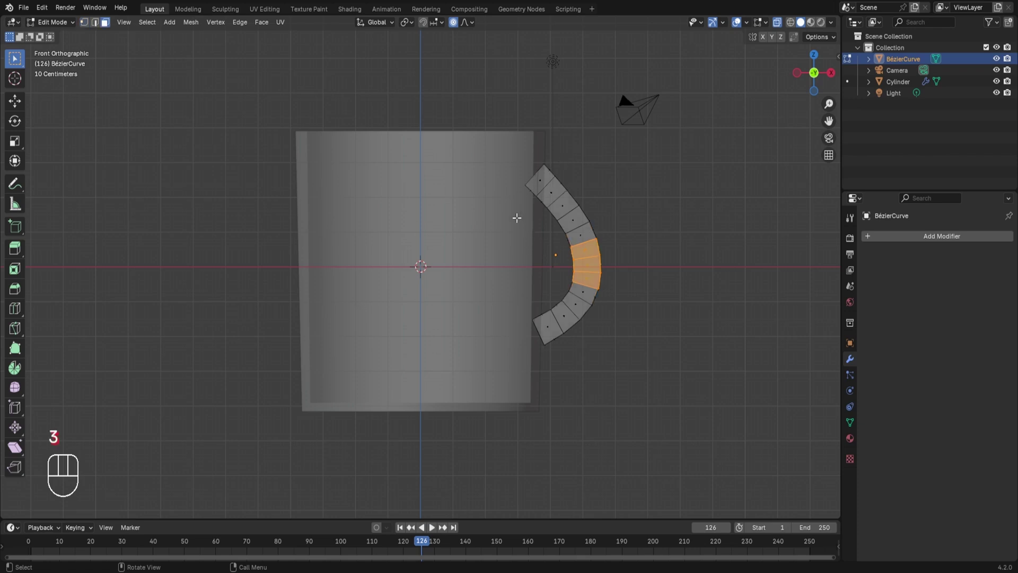
middle_click_drag(518, 218, 536, 250)
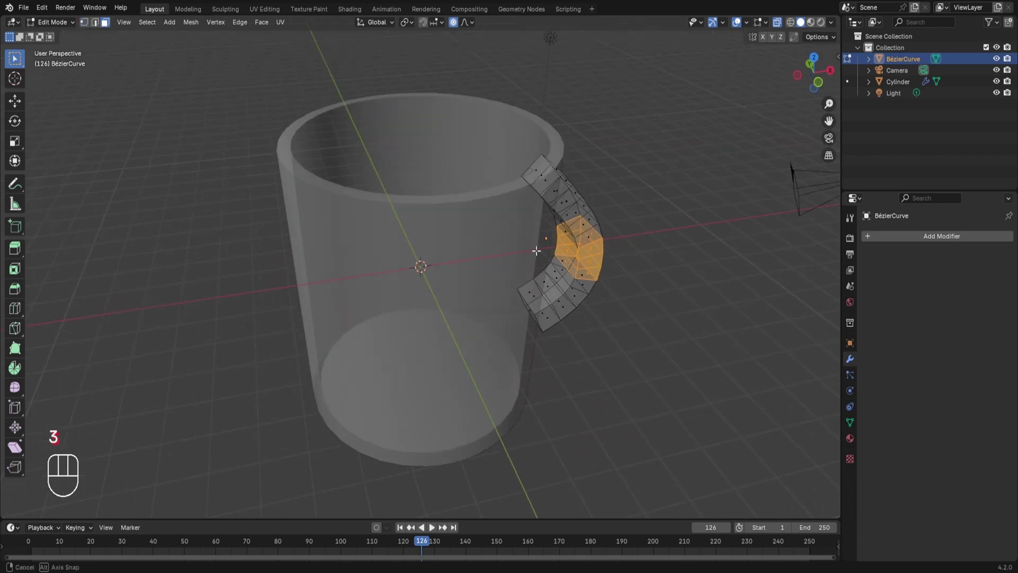
left_click(532, 169)
key("KP_1")
scroll(654, 200, "up", 5)
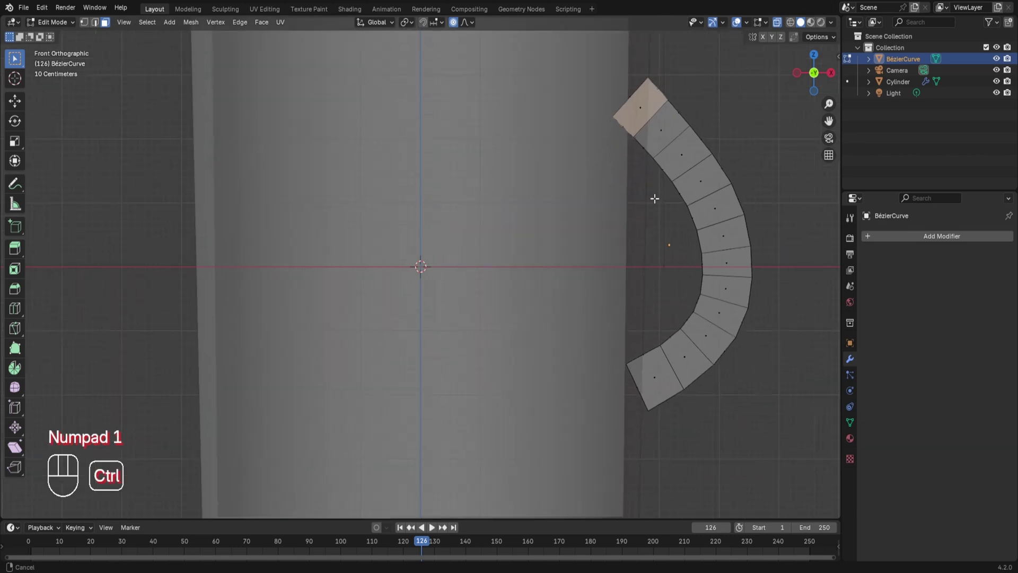
scroll(641, 228, "down", 2, "ctrl")
scroll(605, 313, "up", 2, "shift")
scroll(605, 313, "up", 1, "shift")
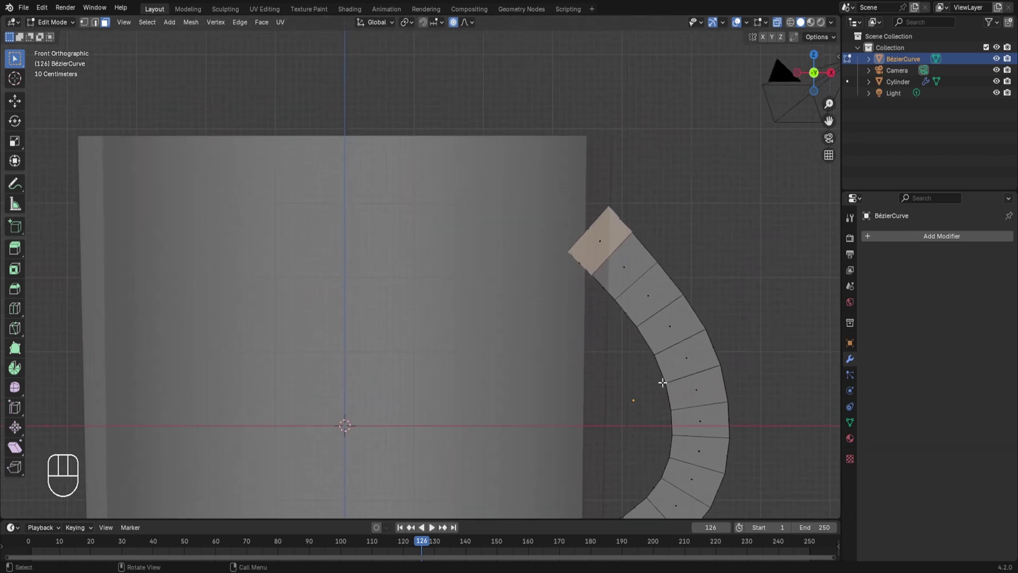
key("r")
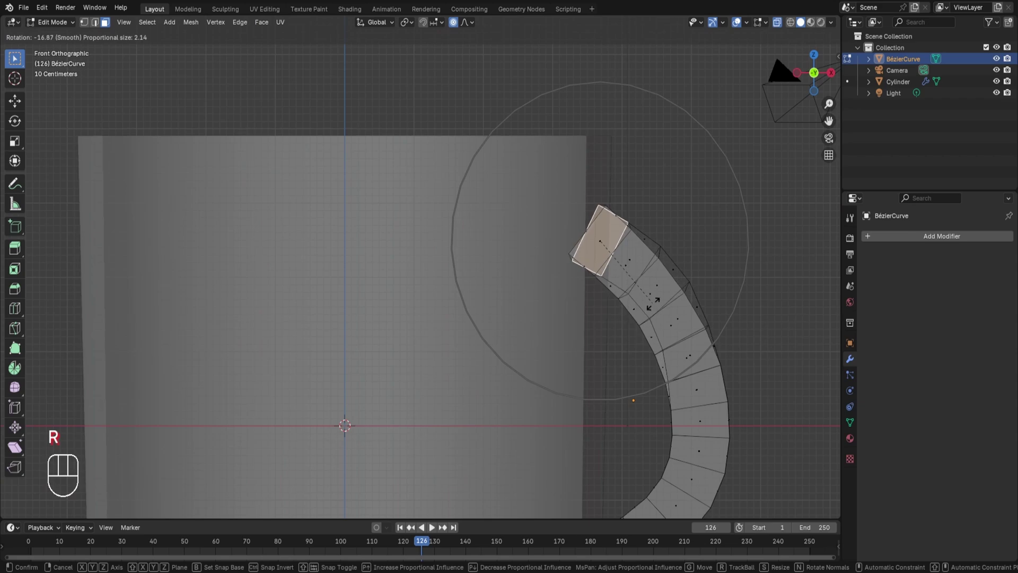
left_click(654, 303)
Select the handle's upper end face and, with proportional editing off, rotate it in front view until it lies along the mug wall.
middle_click_drag(600, 281, 602, 307)
key("alt+z")
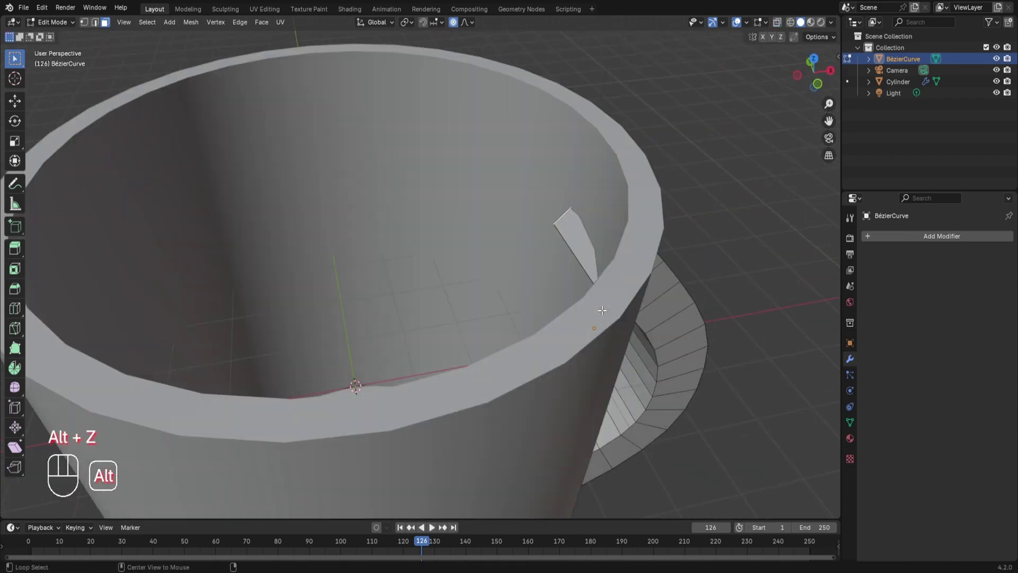
left_click(574, 235)
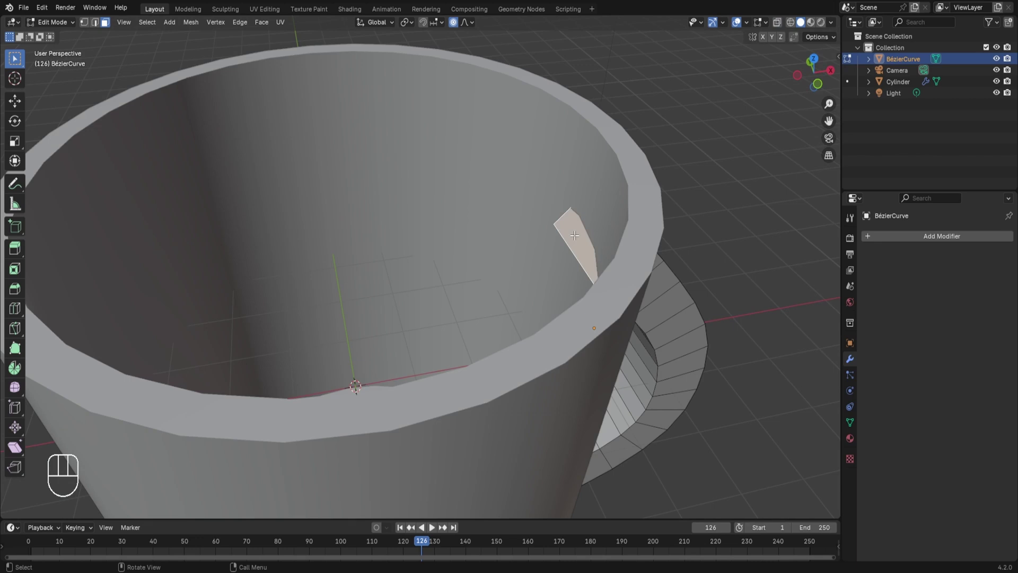
key("KP_1")
key("alt+z")
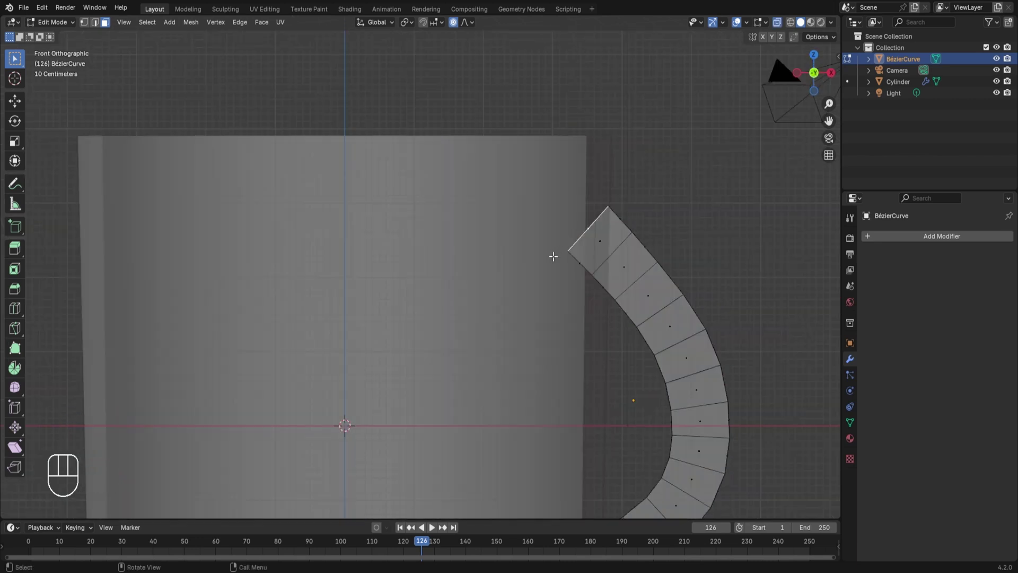
key("o")
key("r")
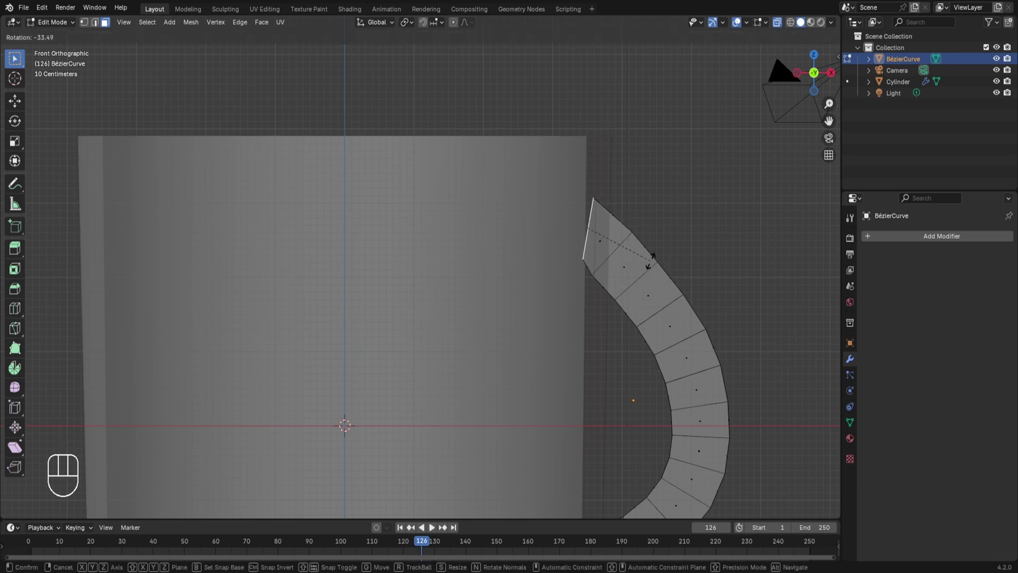
left_click(644, 246)
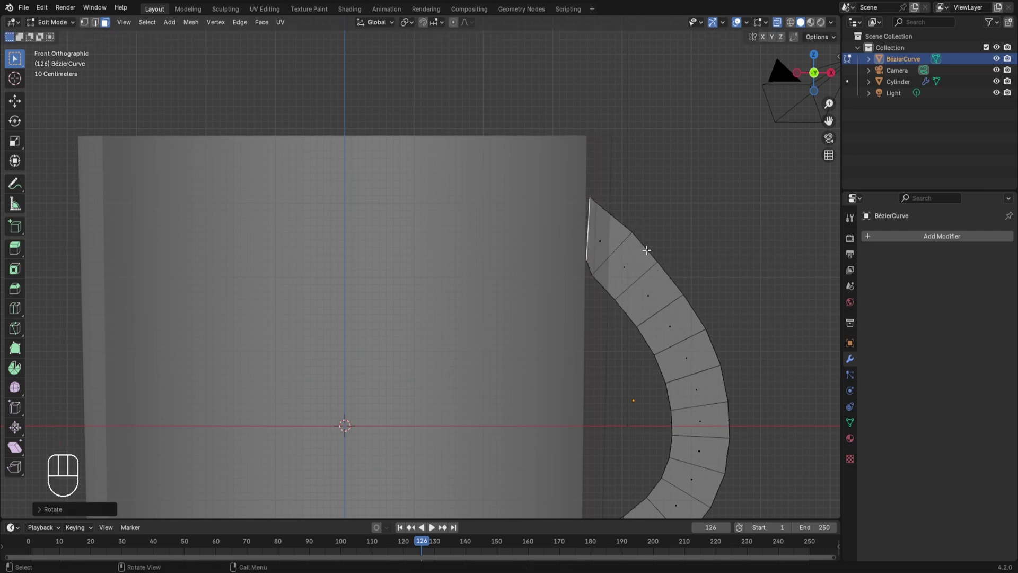
Select the handle's lower end face and rotate it upright in front view so it lines up with the mug wall.
middle_click_drag(579, 219, 607, 291)
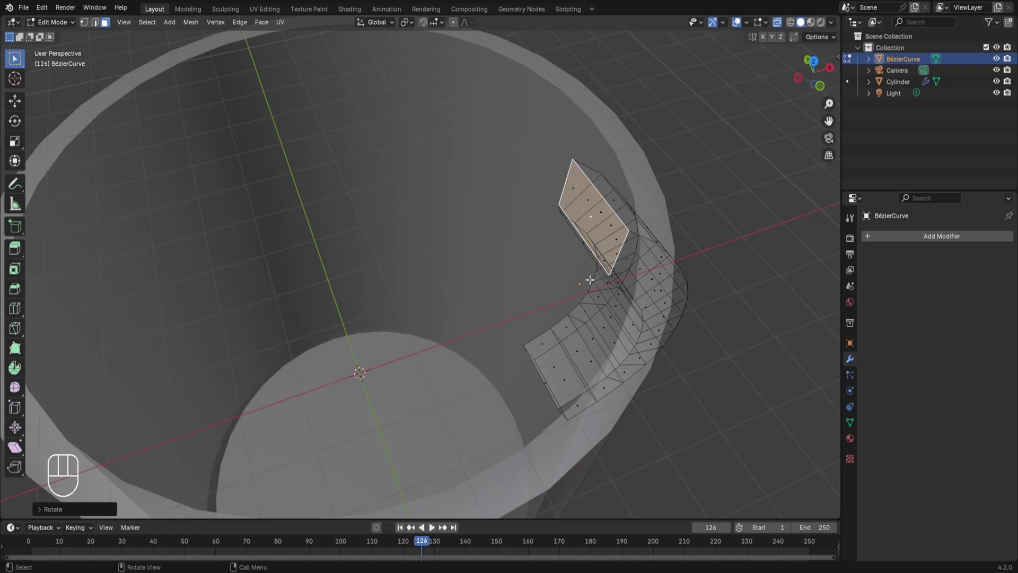
key("alt+z")
middle_click_drag(588, 279, 550, 368)
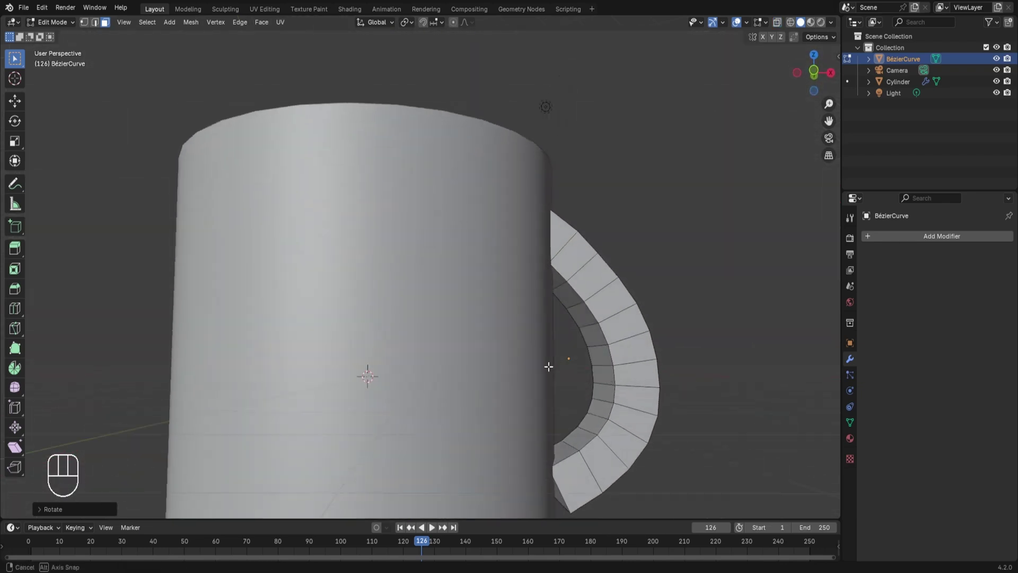
left_click(553, 494)
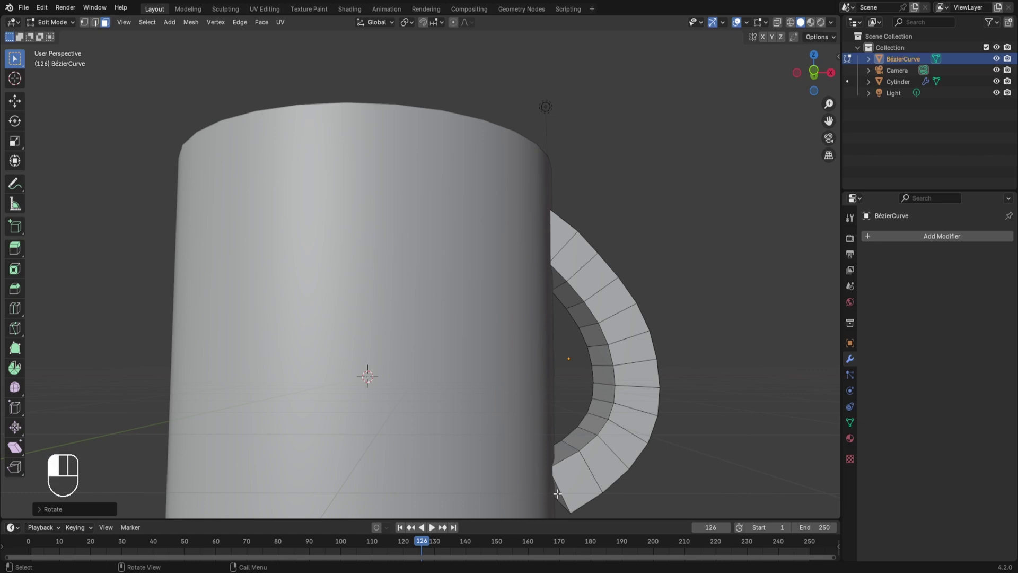
key("KP_1")
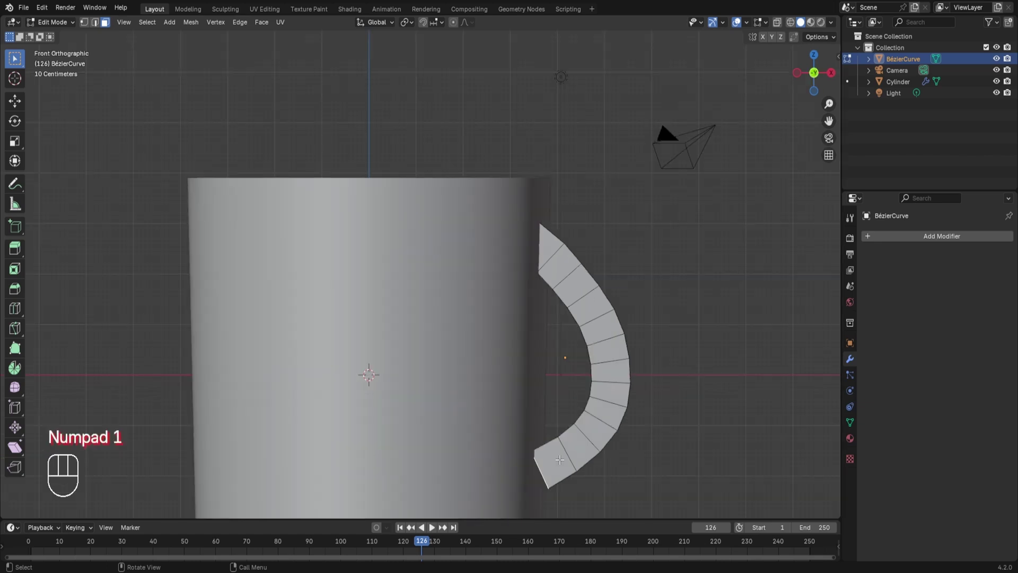
key("alt+z")
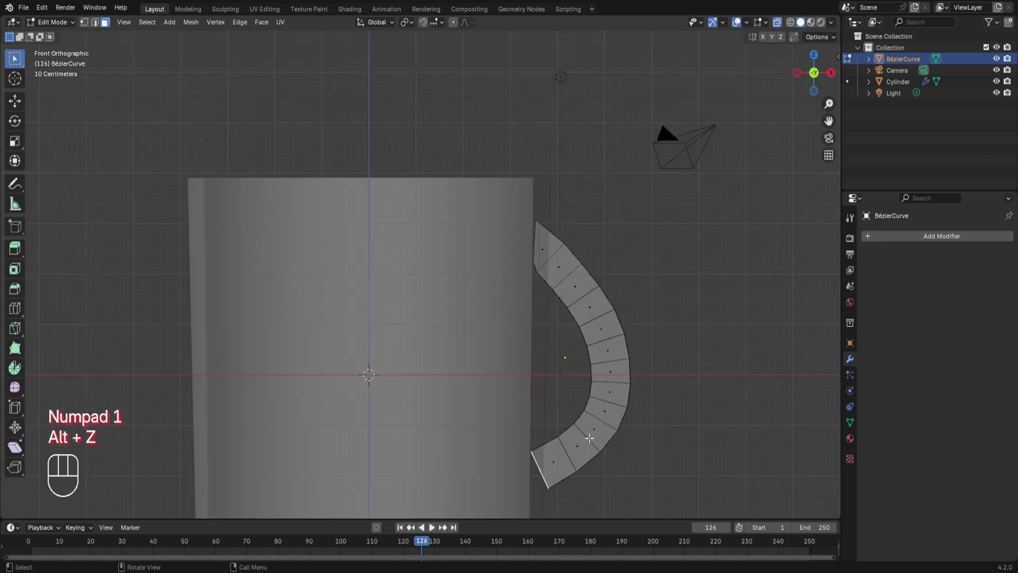
key("r")
left_click(596, 431)
key("alt+z")
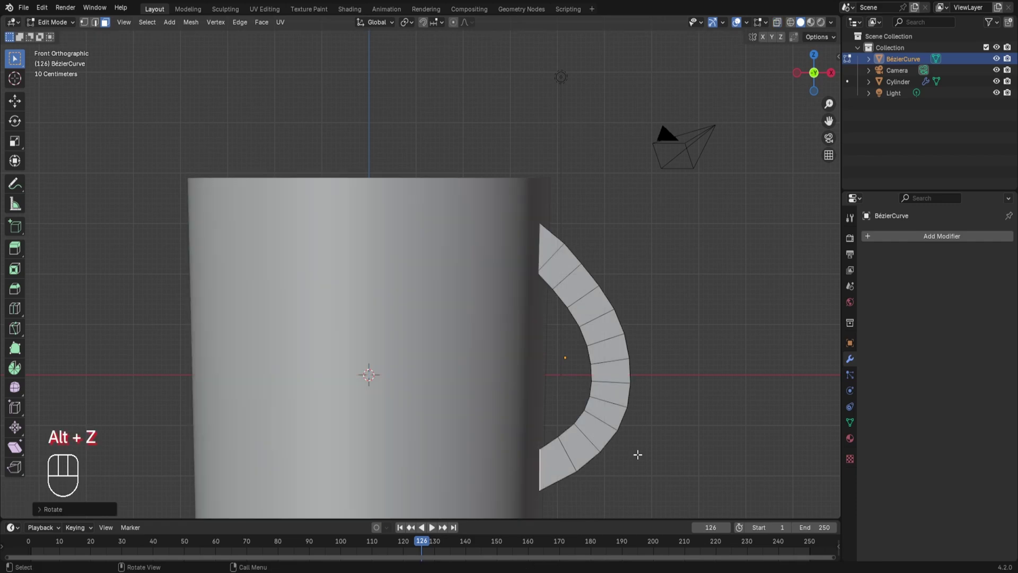
Narrow the whole handle to about 0.6 of its width along Y and return to Object Mode.
middle_click_drag(647, 452, 573, 377)
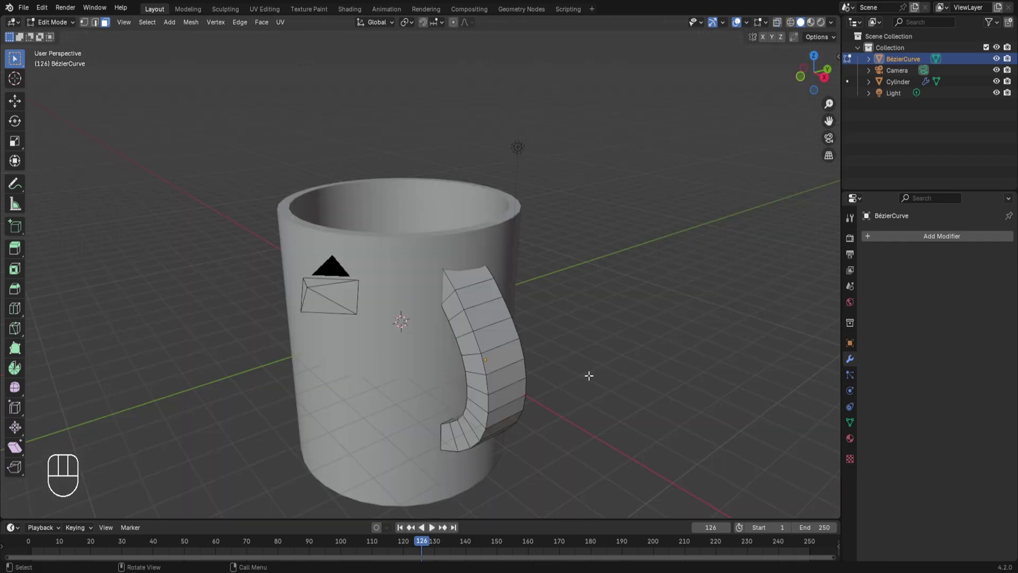
key("a")
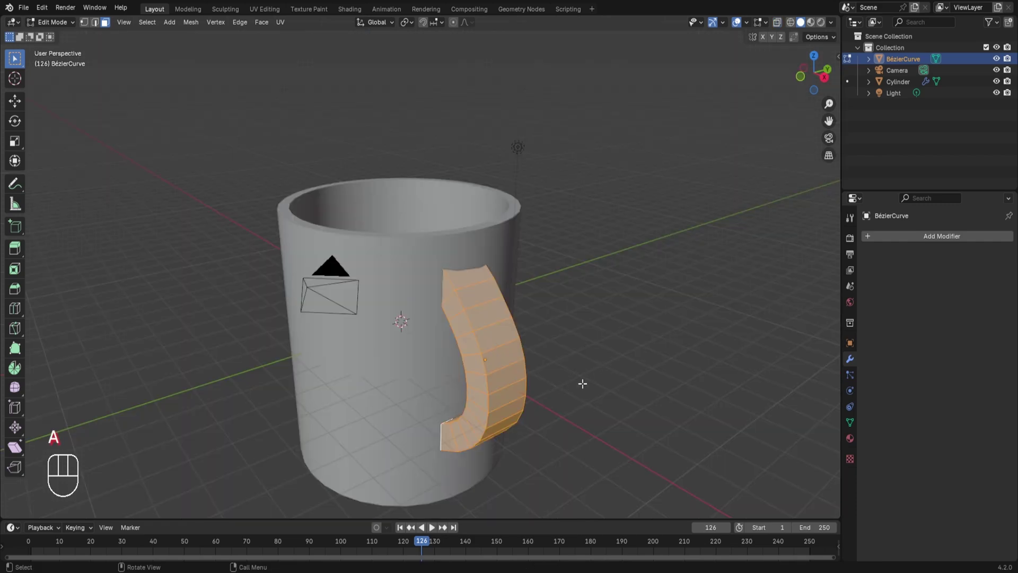
key("s")
key("y")
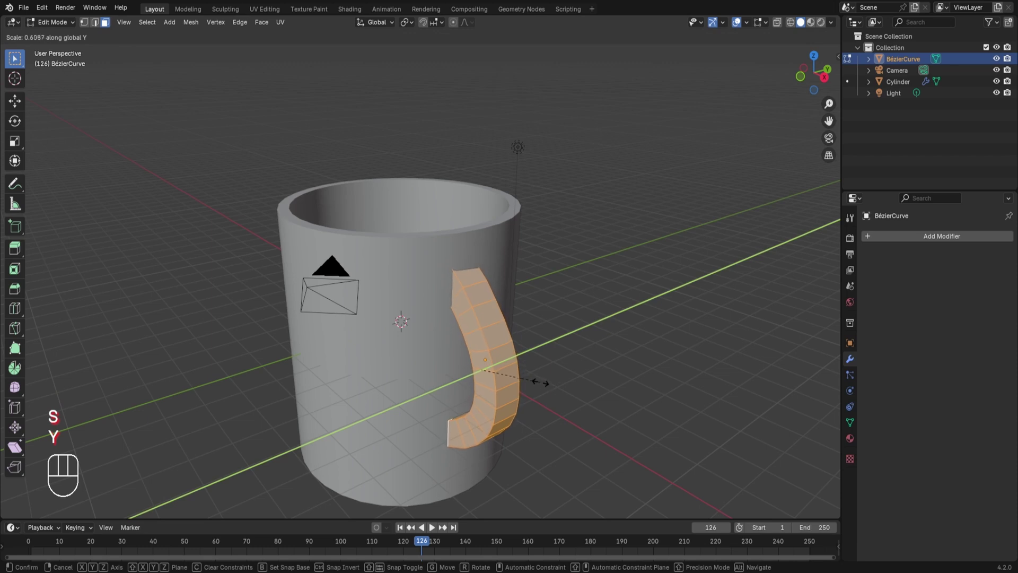
left_click(599, 411)
key("Tab")
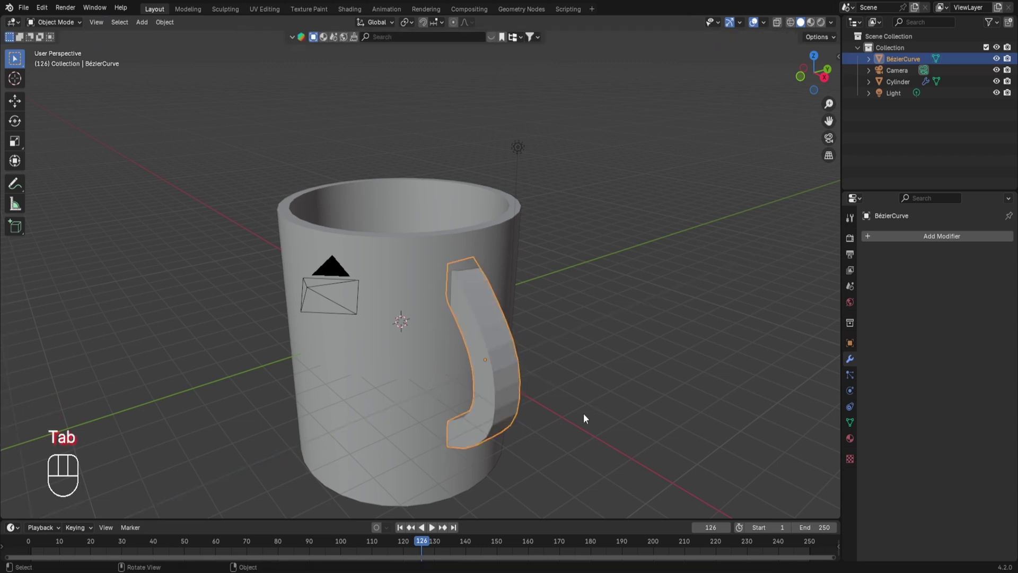
middle_click_drag(583, 413, 593, 337)
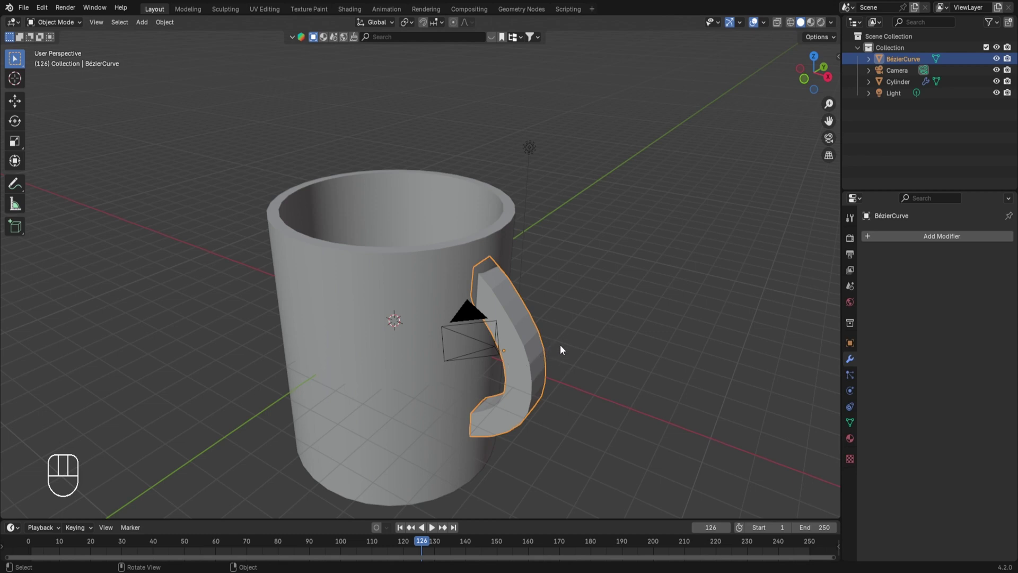
Shift the handle about 0.55 m along Y in top view to centre it on the mug.
key("KP_7")
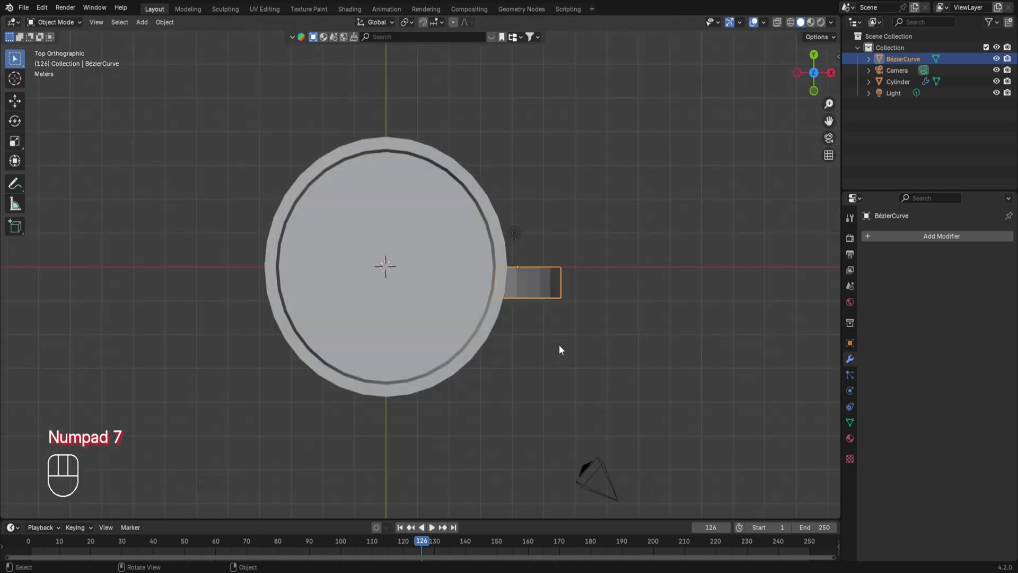
key("g")
key("y")
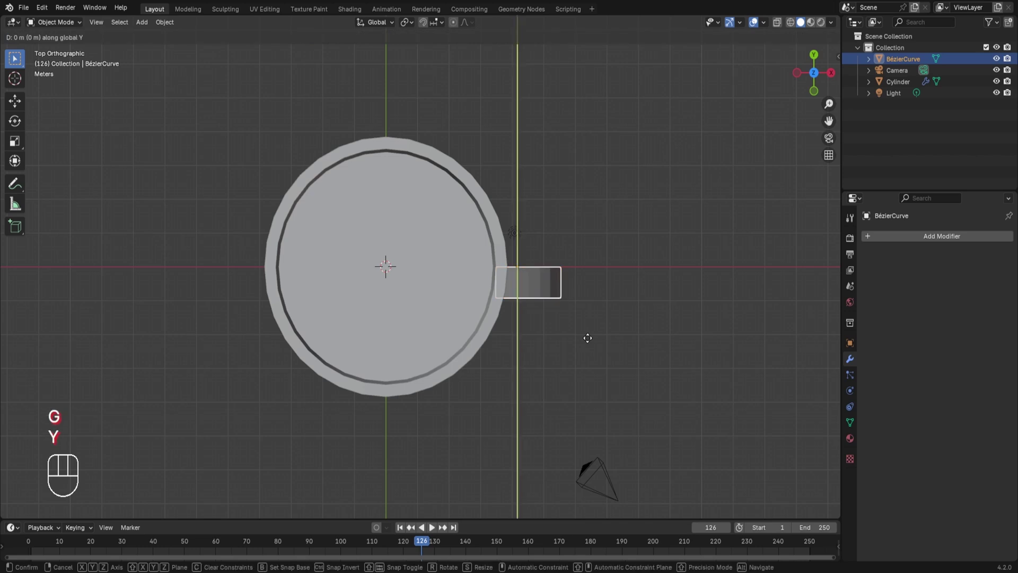
left_click(583, 319)
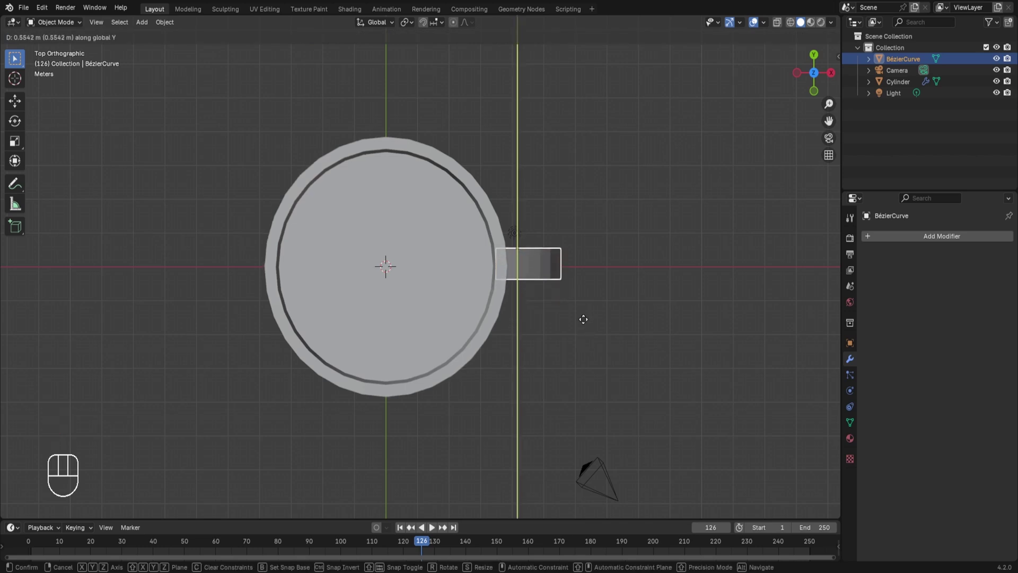
Apply Shade Auto Smooth to the mug handle.
middle_click_drag(569, 383, 463, 290)
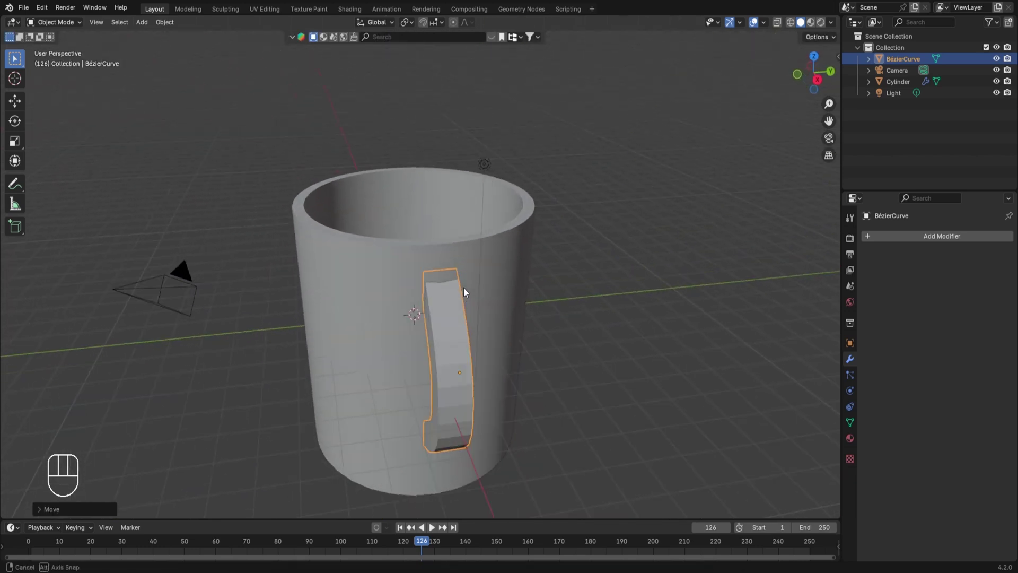
middle_click_drag(453, 407, 476, 399)
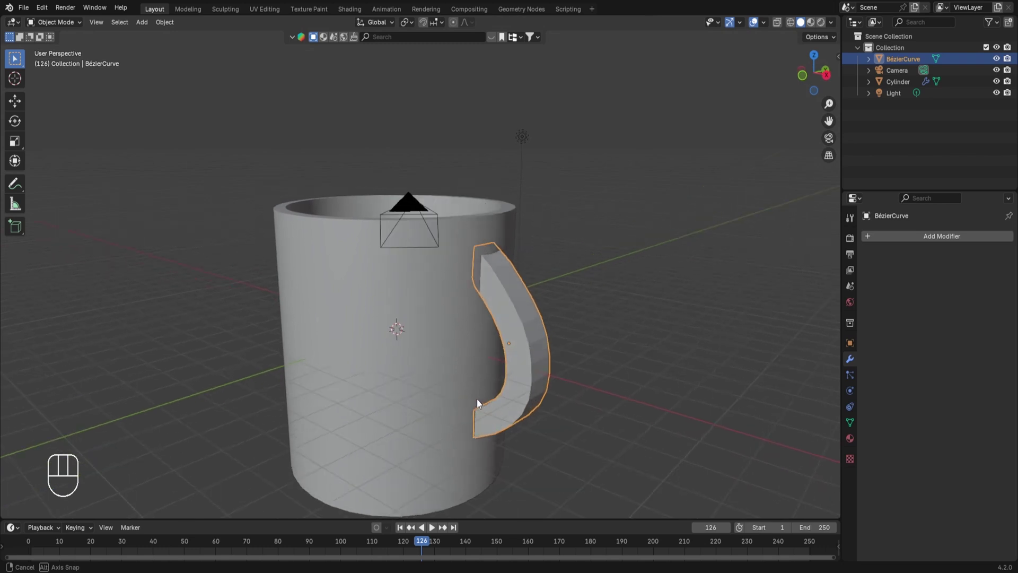
right_click(527, 320)
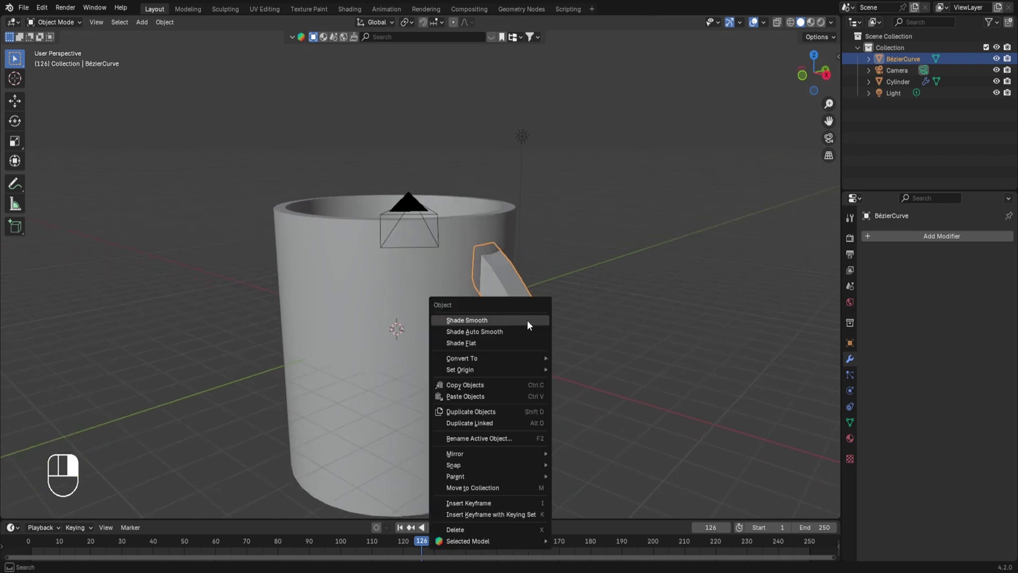
left_click(494, 332)
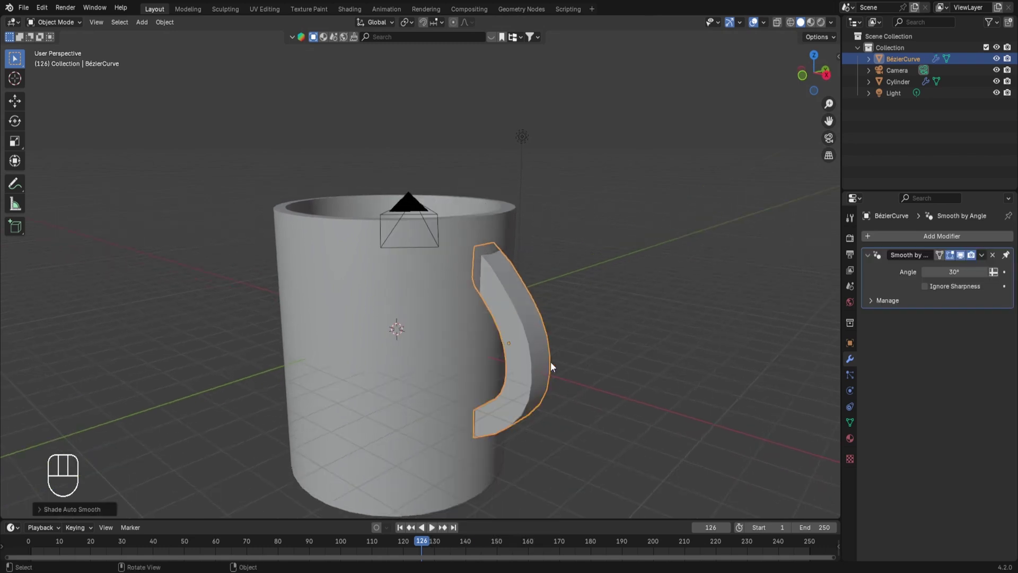
Round the handle's edges with a Bevel modifier using 4 segments and an amount of 0.29 m, leaving the handle deselected.
left_click(942, 237)
mouse_move(911, 278)
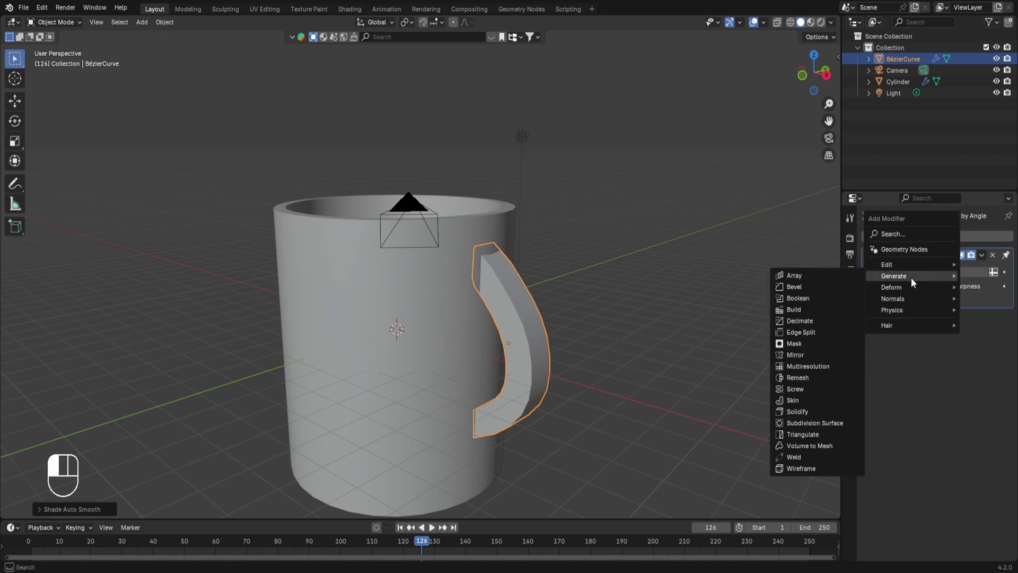
left_click(830, 285)
left_click(996, 313)
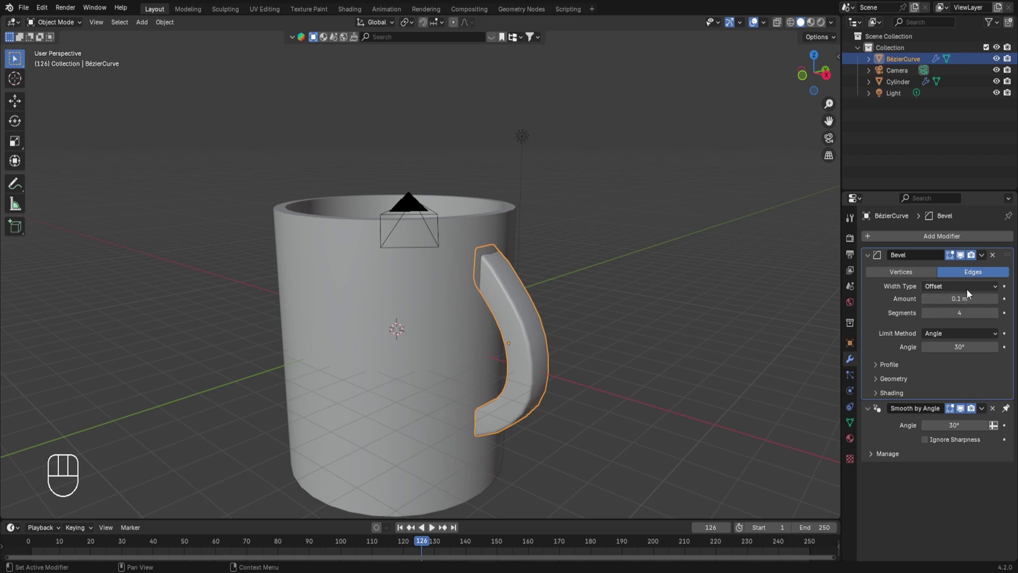
mouse_move(955, 299)
left_mouse_down()
mouse_move(980, 299)
mouse_move(971, 299)
left_mouse_up()
middle_click_drag(657, 318, 690, 355)
left_click(690, 356)
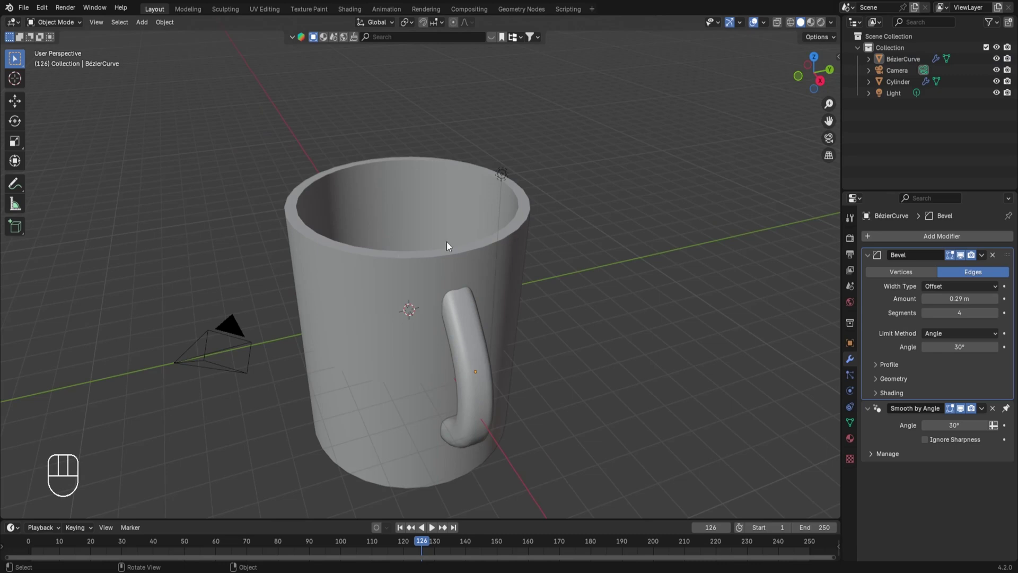
Add a cube and scale its mesh up roughly six times in Edit Mode so it surrounds the mug and handle.
middle_click_drag(447, 240, 440, 291, "ctrl")
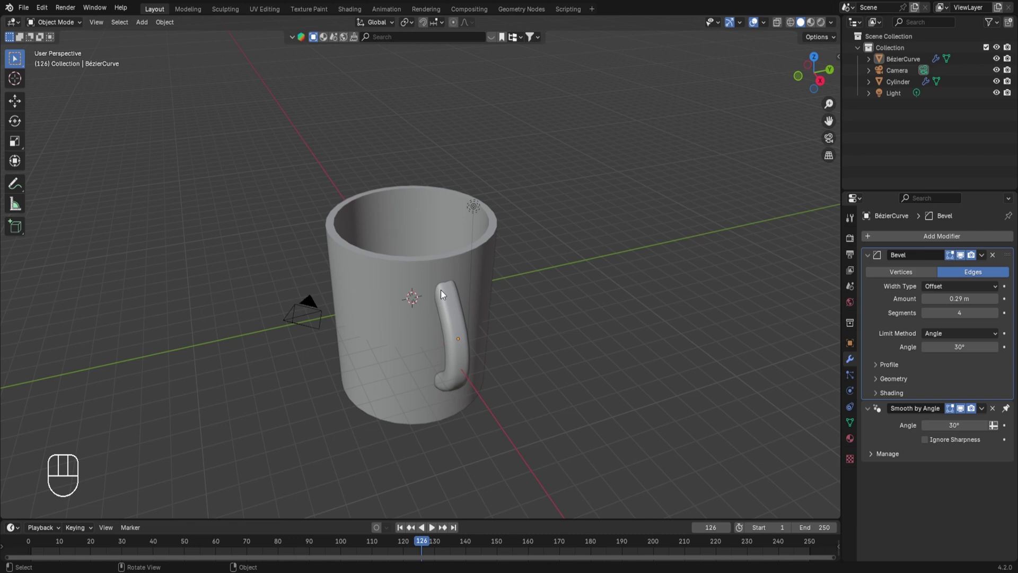
key("shift+a")
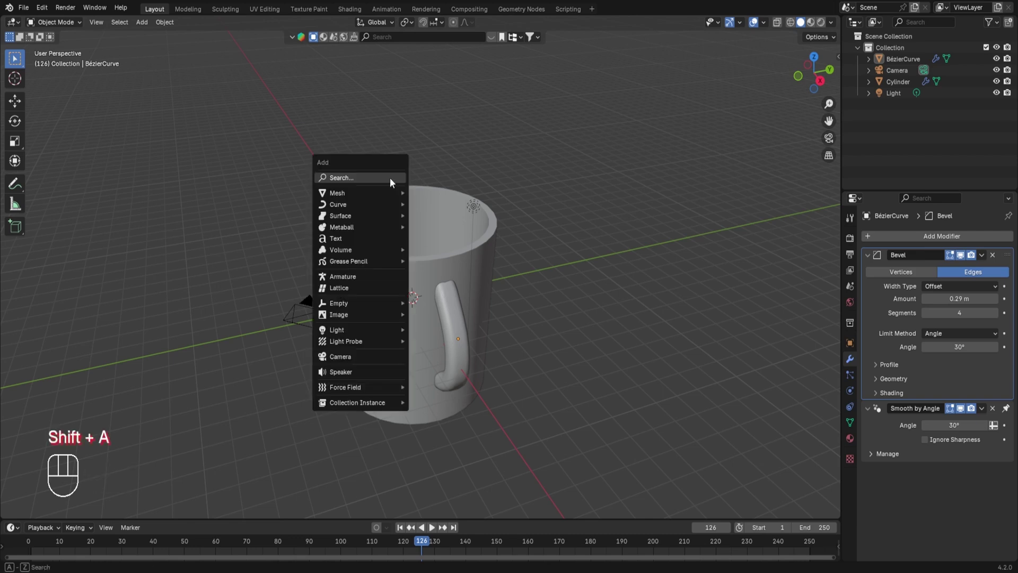
mouse_move(367, 191)
left_click(446, 204)
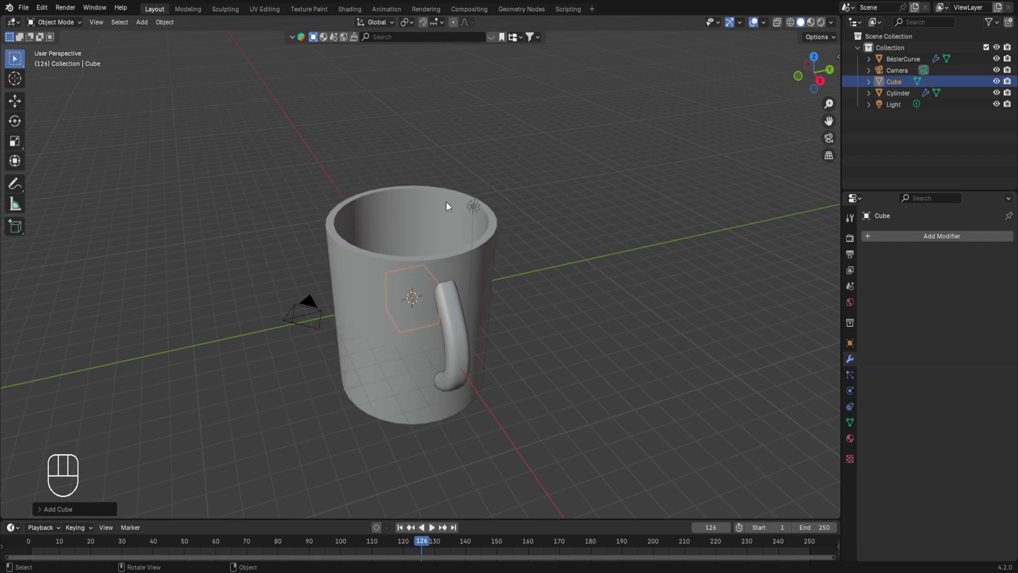
key("Tab")
key("s")
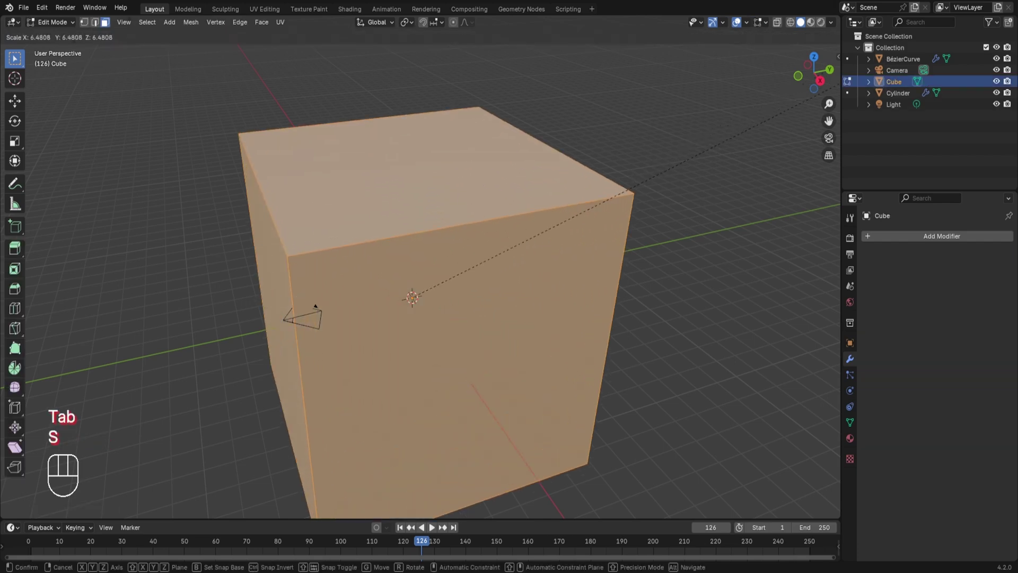
left_click(178, 83)
In wireframe front view, stretch the cube along Z and raise its mesh about 7 m so its base sits just below the mug.
key("KP_1")
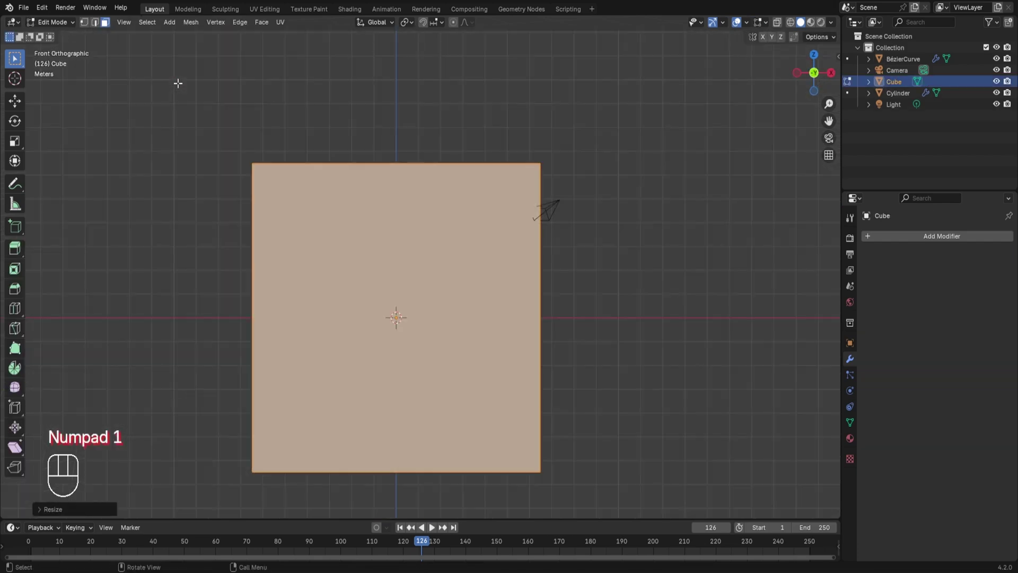
left_click(789, 24)
key("s")
key("z")
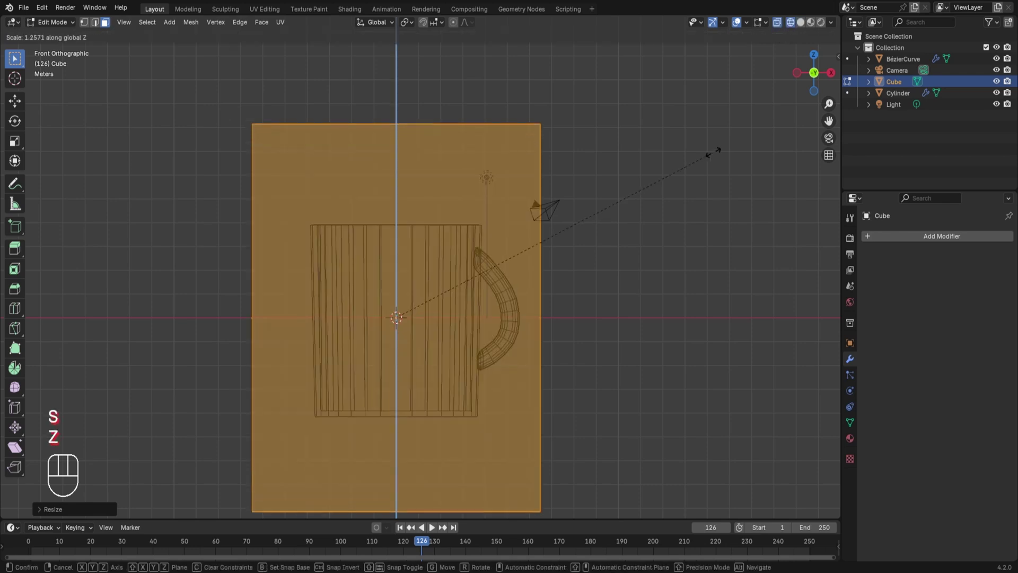
key("g")
key("z")
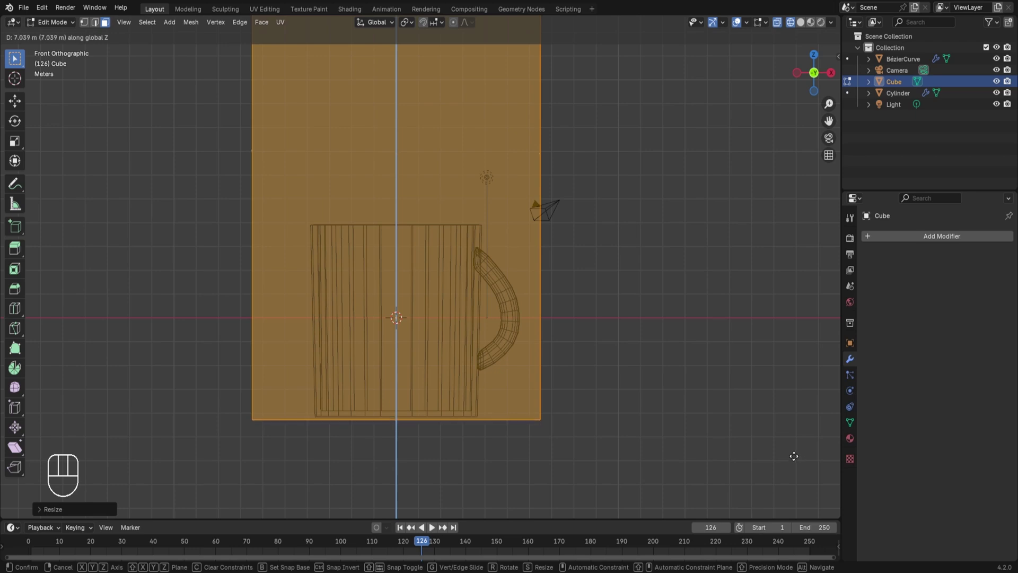
left_click(794, 456)
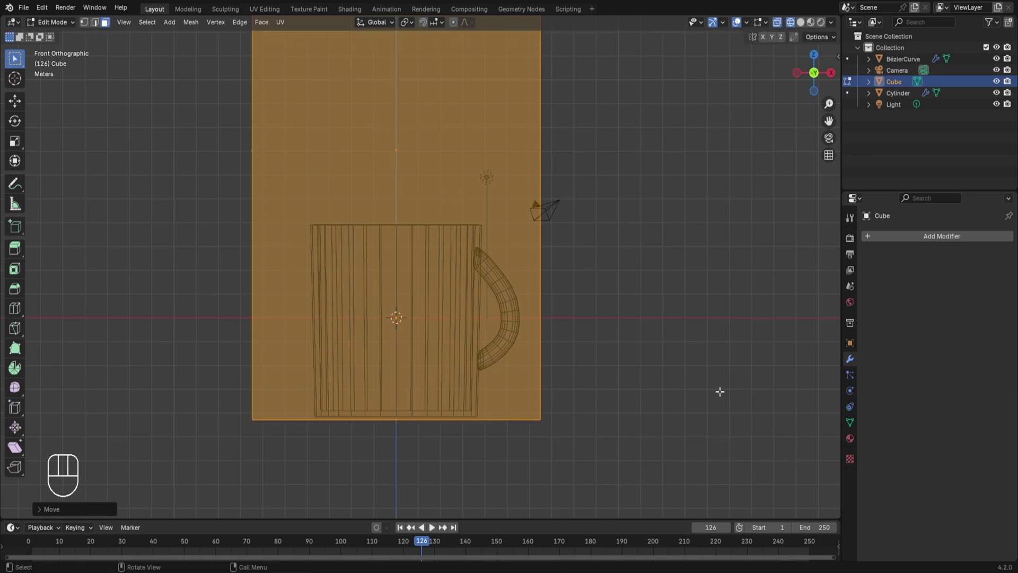
key("KP_3")
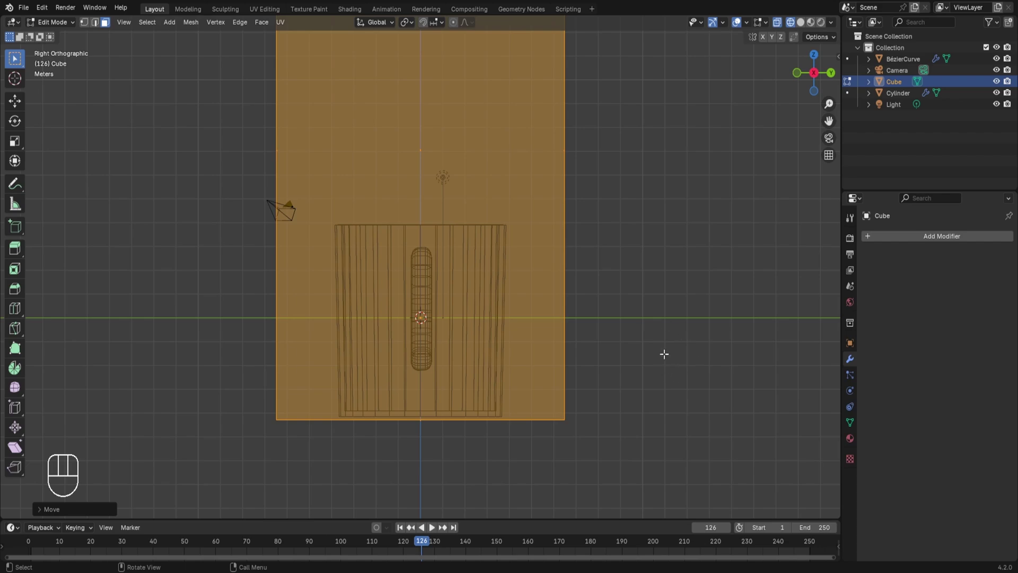
middle_click_drag(672, 198, 668, 266, "ctrl")
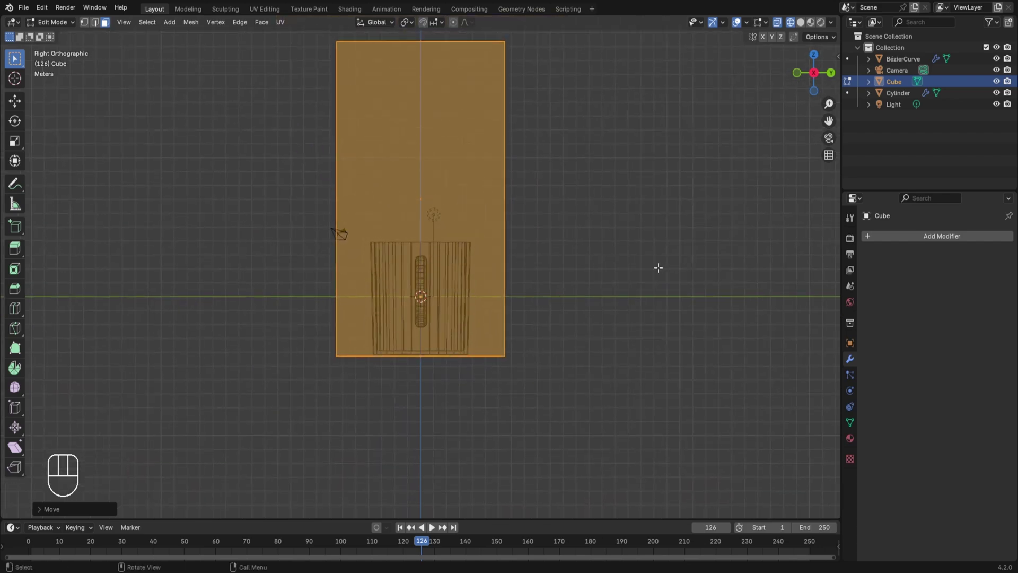
key("Tab")
Add a UV sphere at the mug's centre and scale its mesh down slightly to about 0.95 in Edit Mode.
middle_click_drag(436, 237, 524, 289)
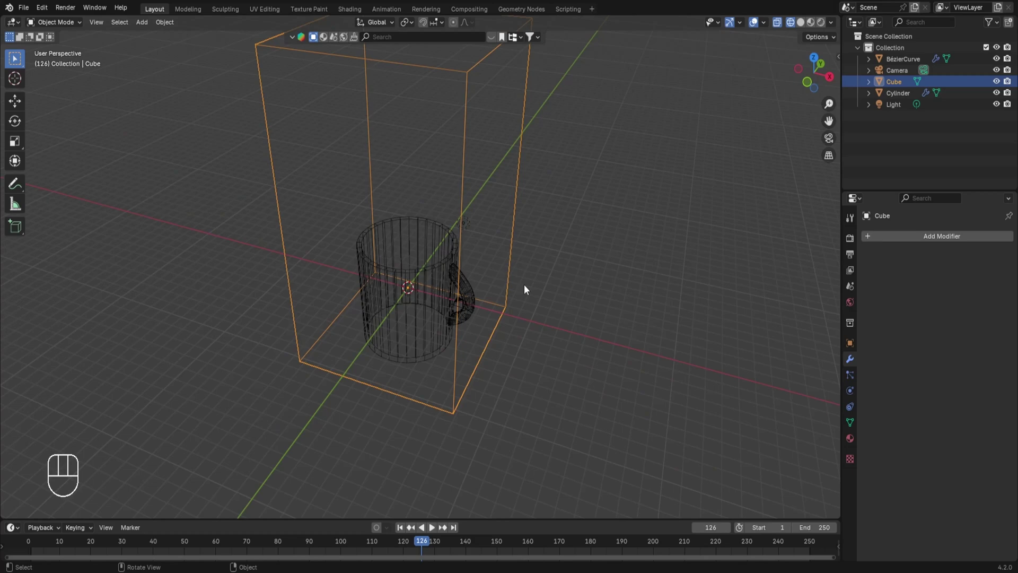
key("shift+a")
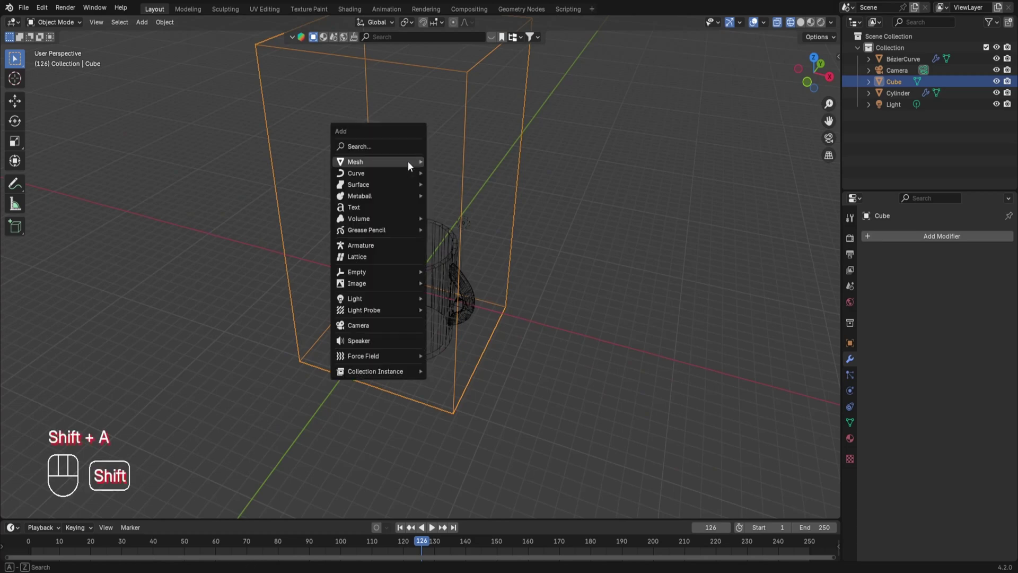
mouse_move(411, 161)
left_click(455, 196)
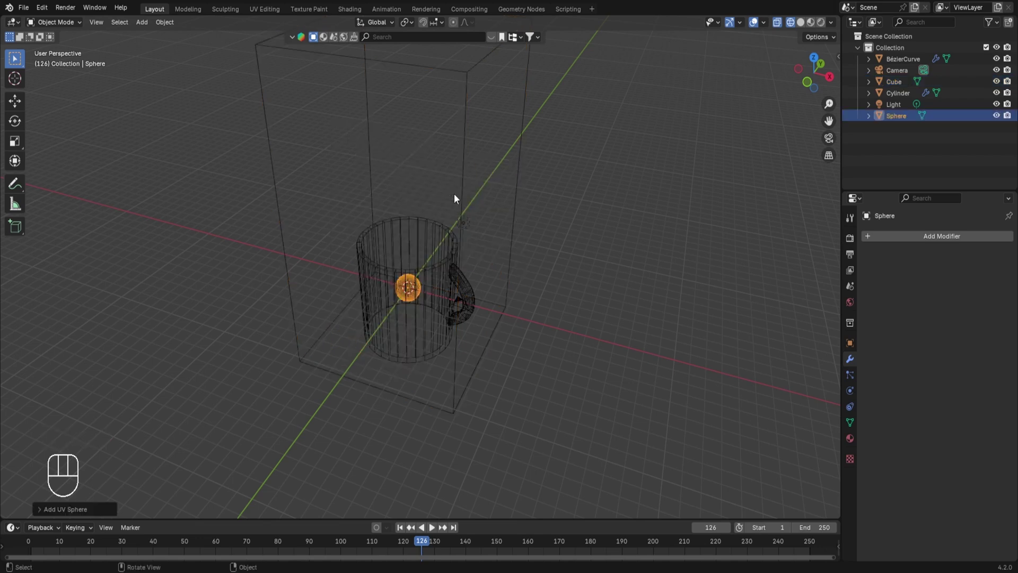
key("Tab")
key("s")
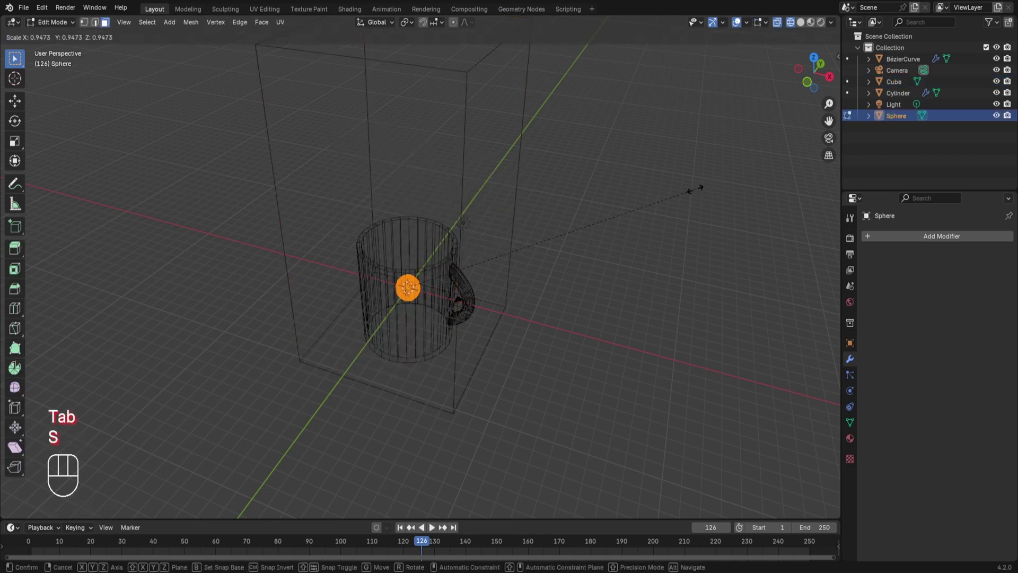
key("Tab")
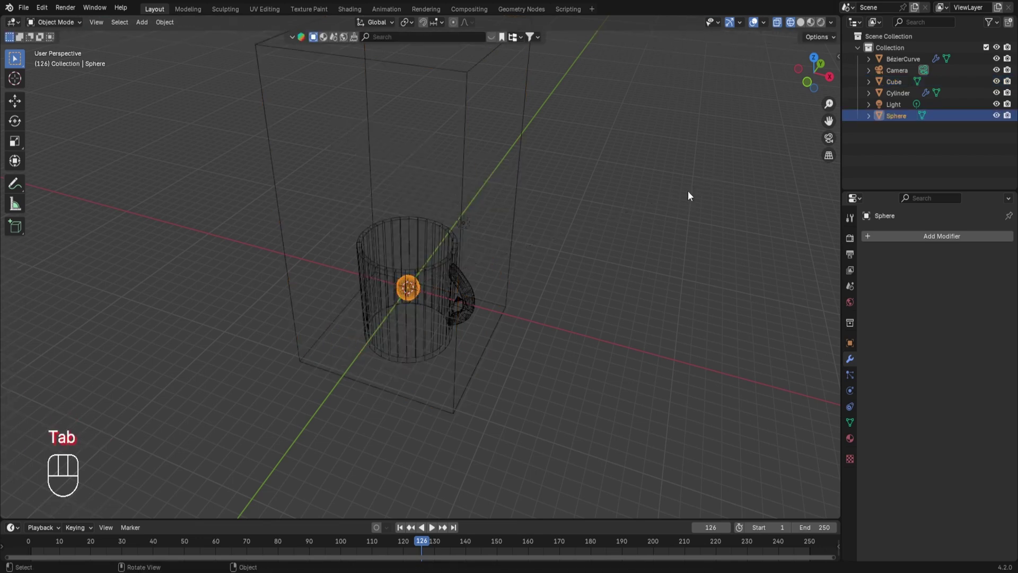
Raise the sphere about 9 m along Z so it hangs above the mug's opening, inside the cube.
key("g")
key("z")
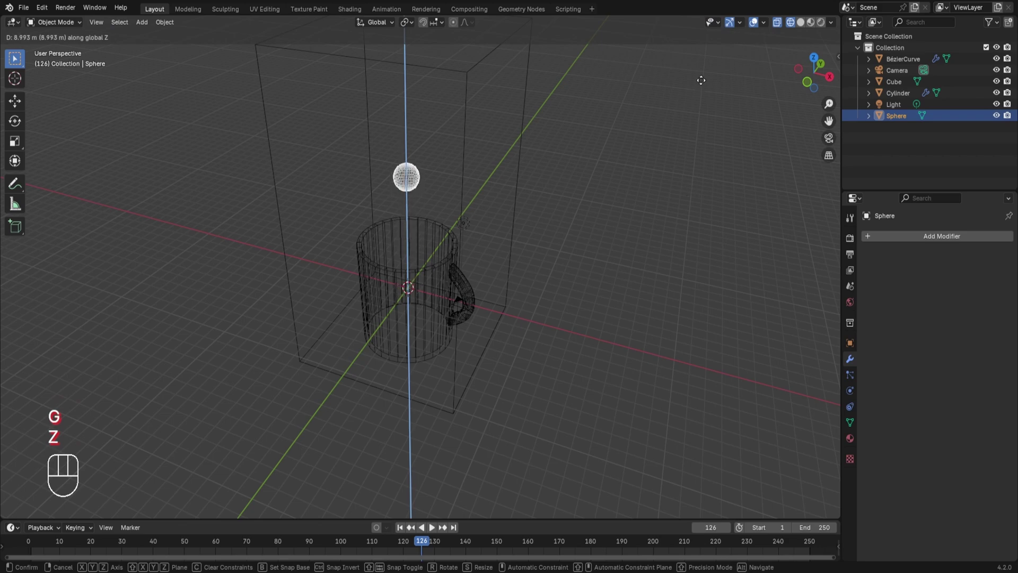
left_click(701, 83)
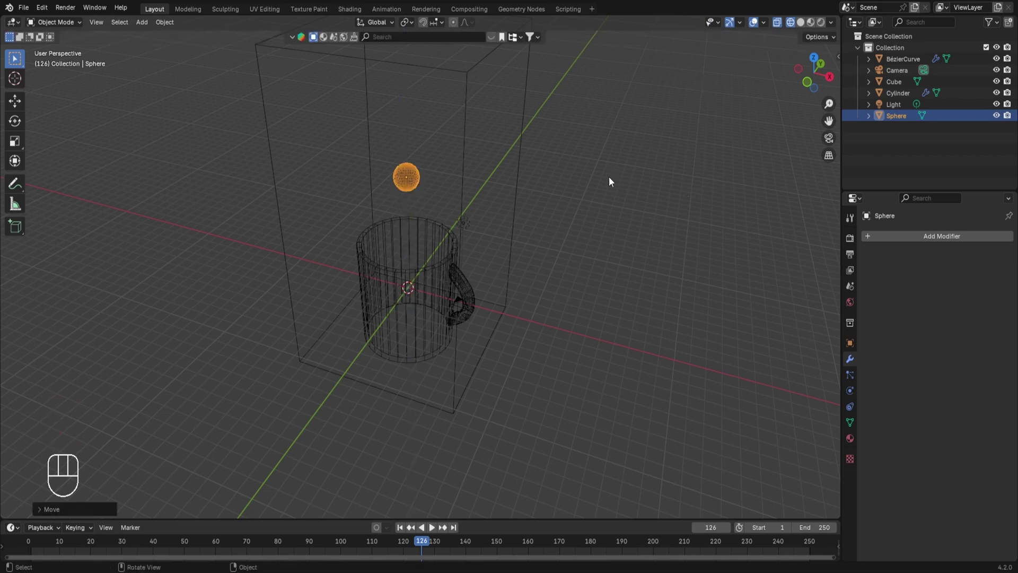
Give the sphere Fluid physics of type Flow, with flow type Liquid and flow behavior Inflow.
left_click(849, 391)
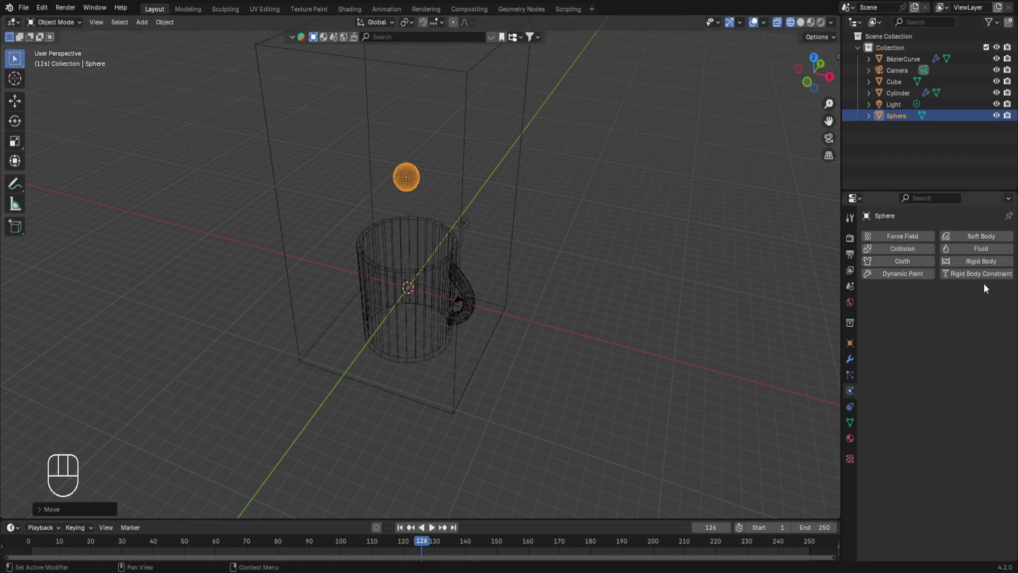
left_click(980, 249)
left_click(952, 307)
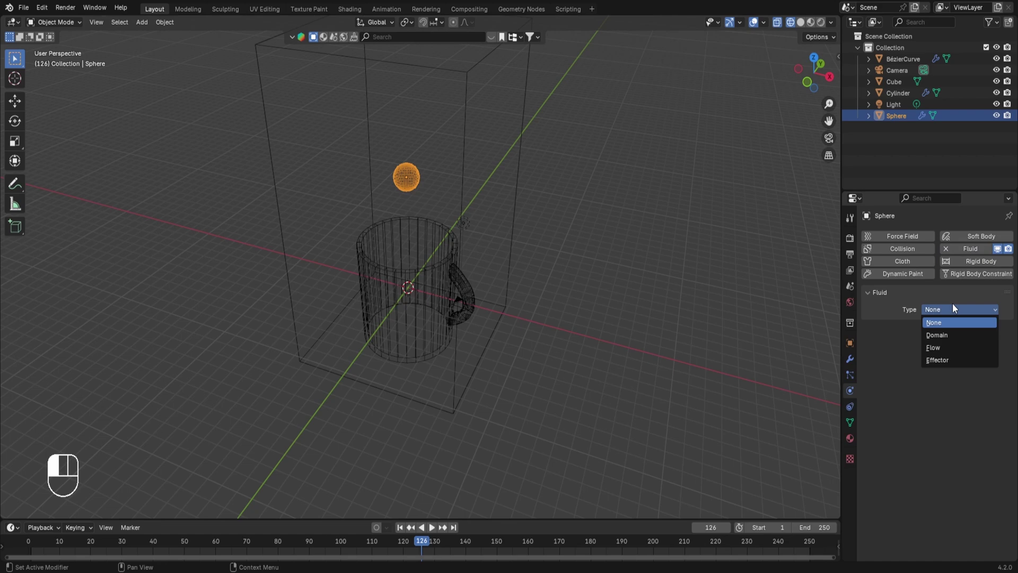
left_click(946, 344)
left_click(954, 344)
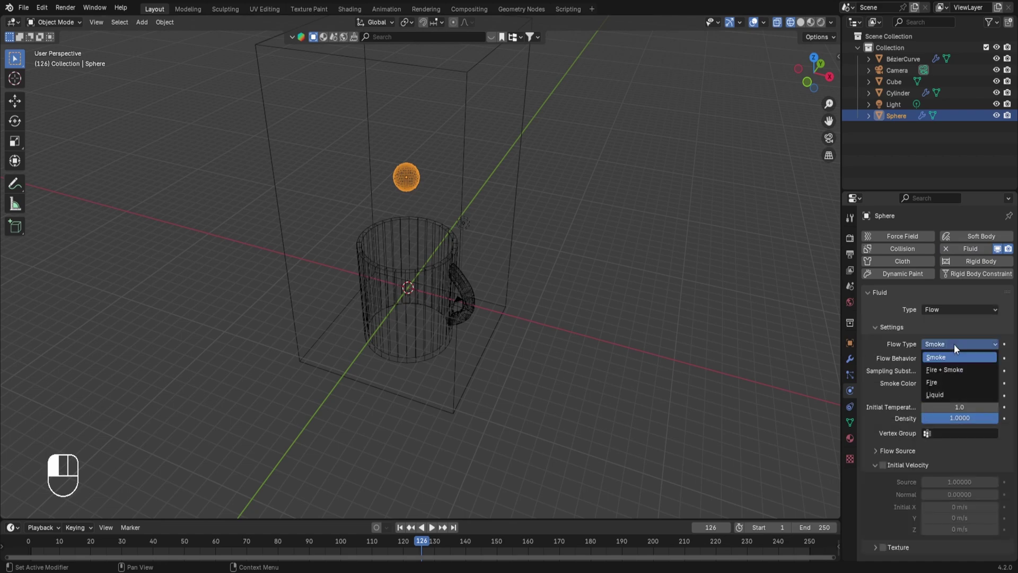
left_click(942, 389)
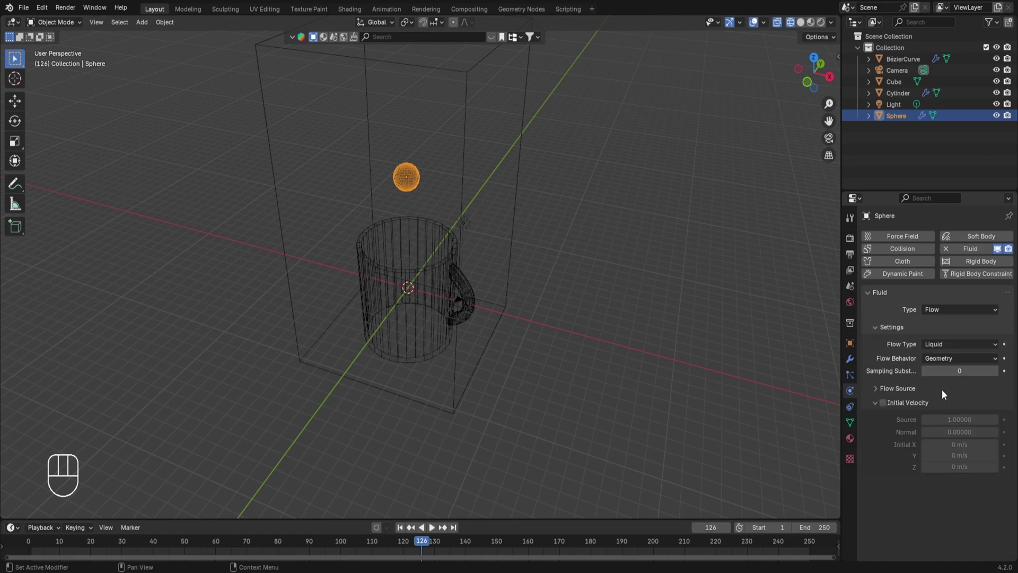
left_click(940, 358)
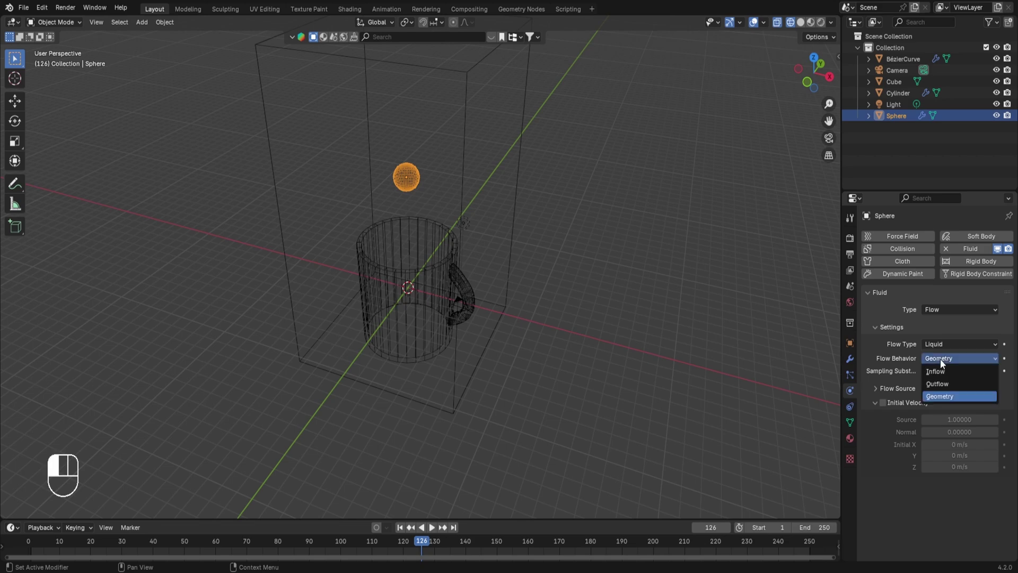
left_click(941, 370)
Give the large cube Fluid physics of type Domain with the domain type Liquid.
left_click(466, 91)
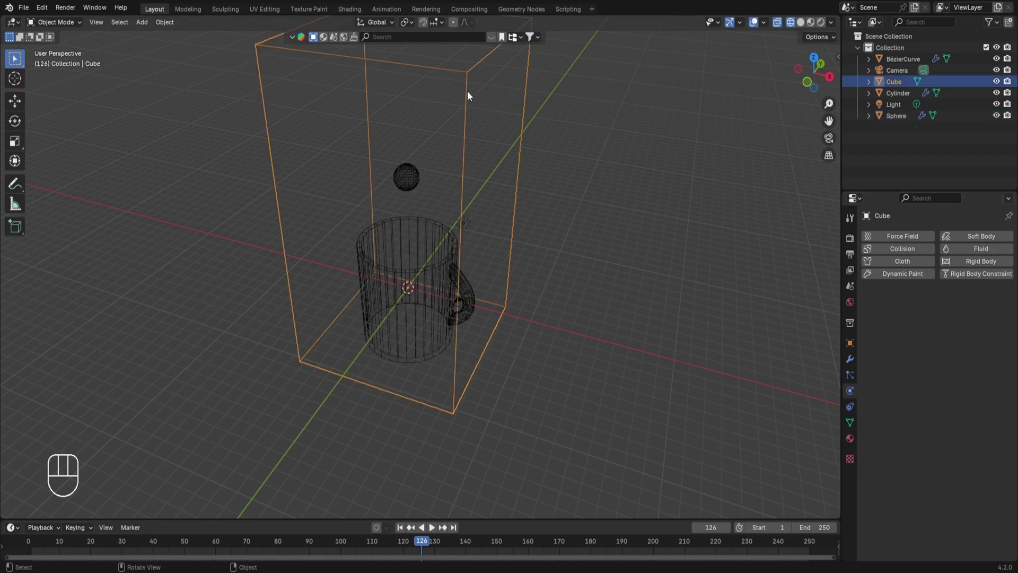
left_click(965, 249)
left_click(940, 310)
left_click(936, 336)
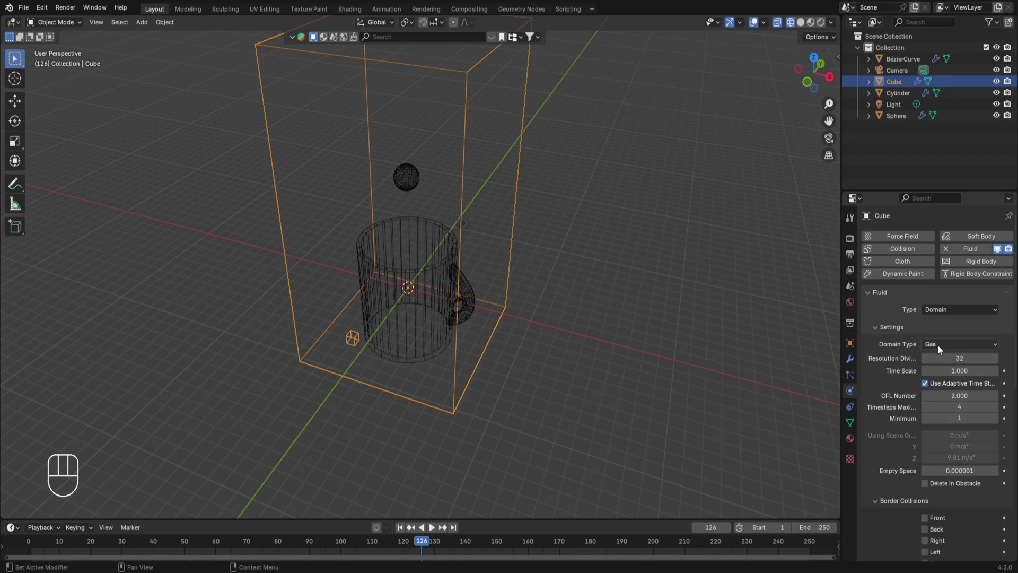
left_click(937, 345)
left_click(947, 369)
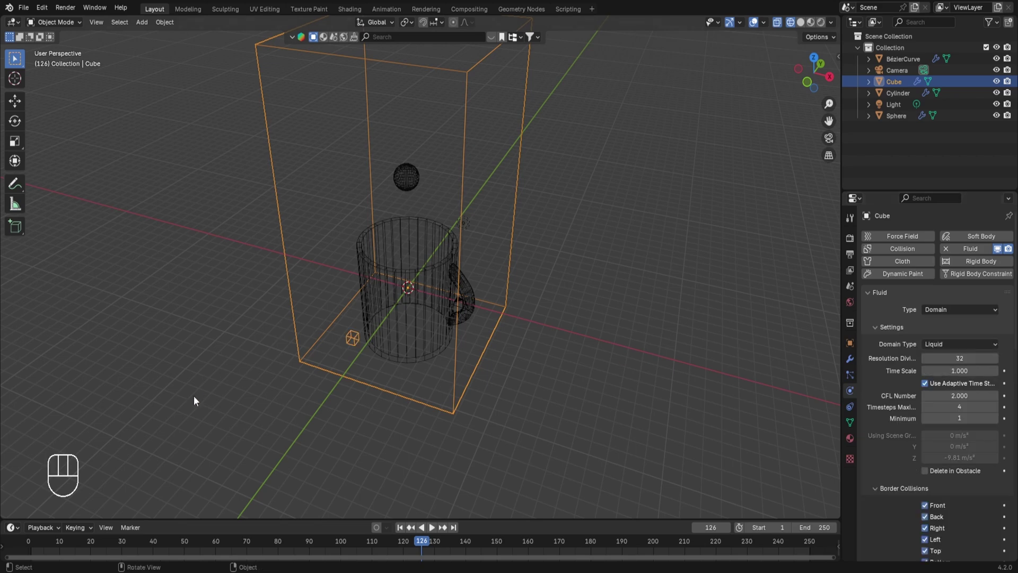
Play the liquid simulation from frame 1 to see how it interacts with the mug, and return to frame 1.
left_click(31, 541)
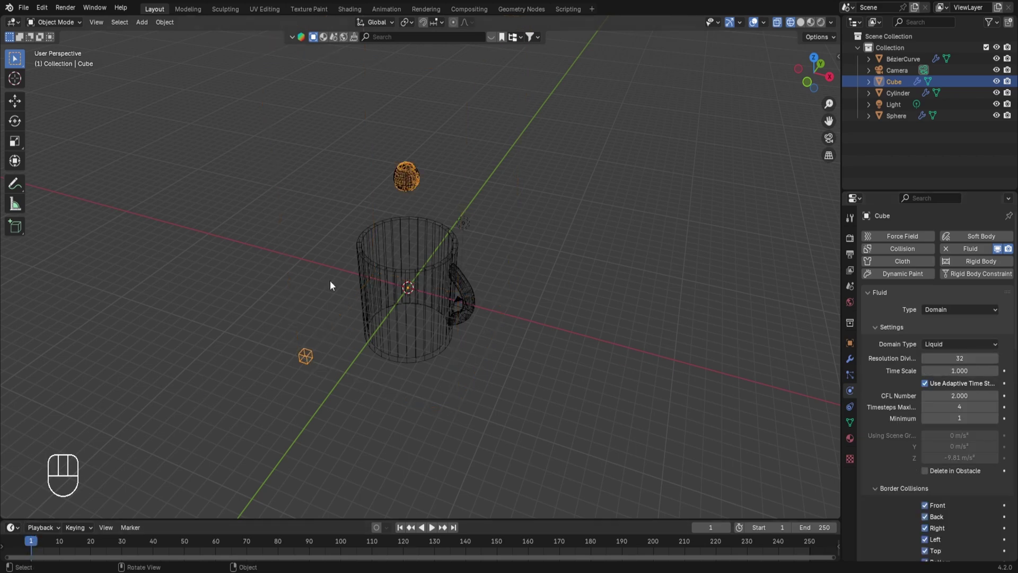
key("space")
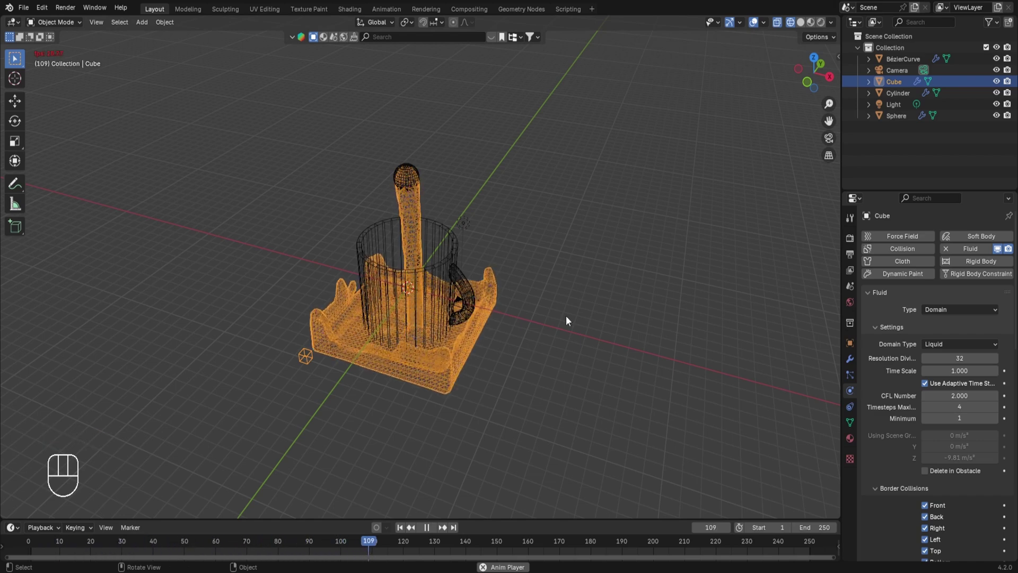
key("space")
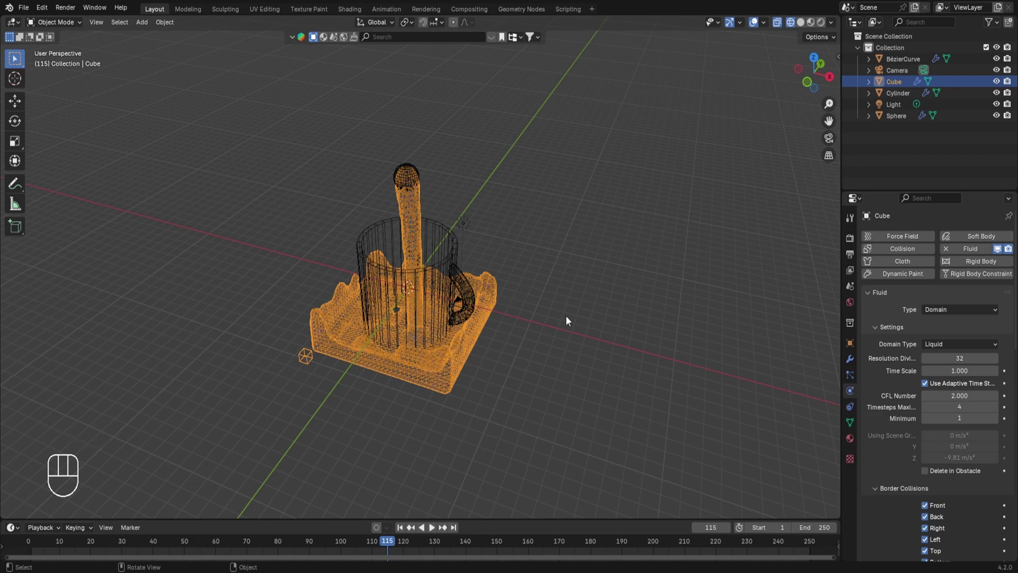
left_click(31, 545)
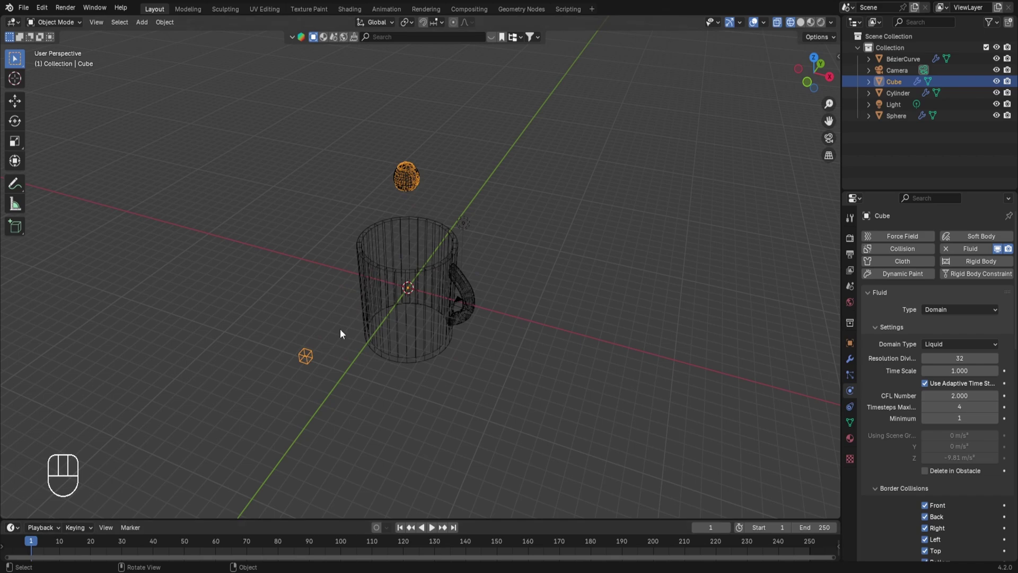
Give the mug body Fluid physics of type Effector and play the simulation to check the collision.
left_click(367, 261)
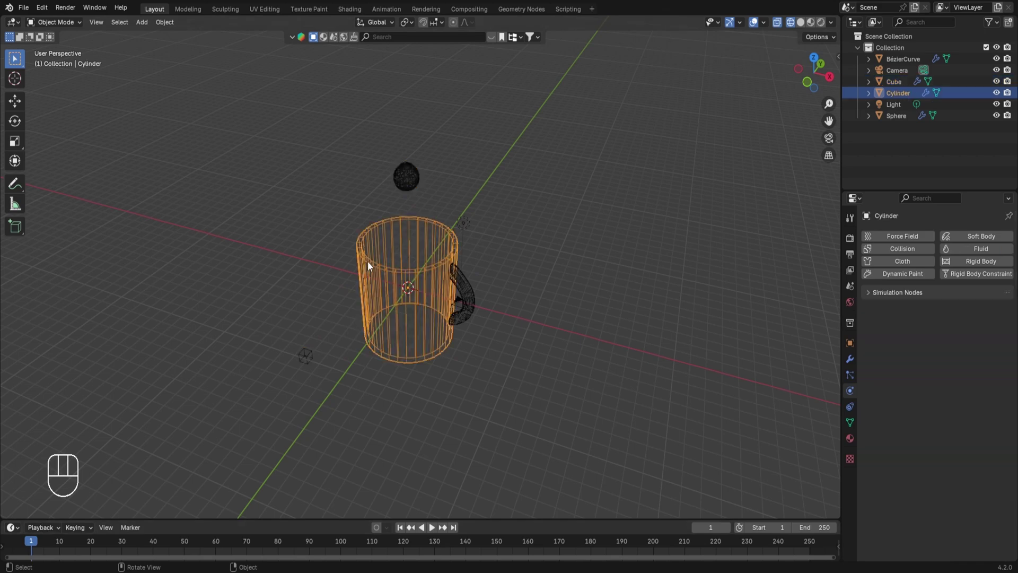
left_click(967, 248)
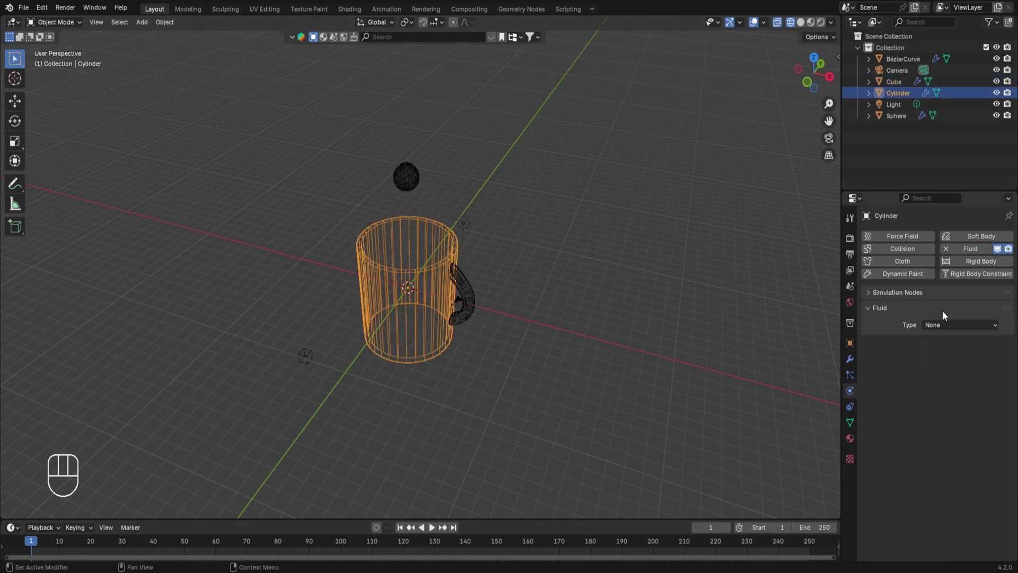
left_click(940, 325)
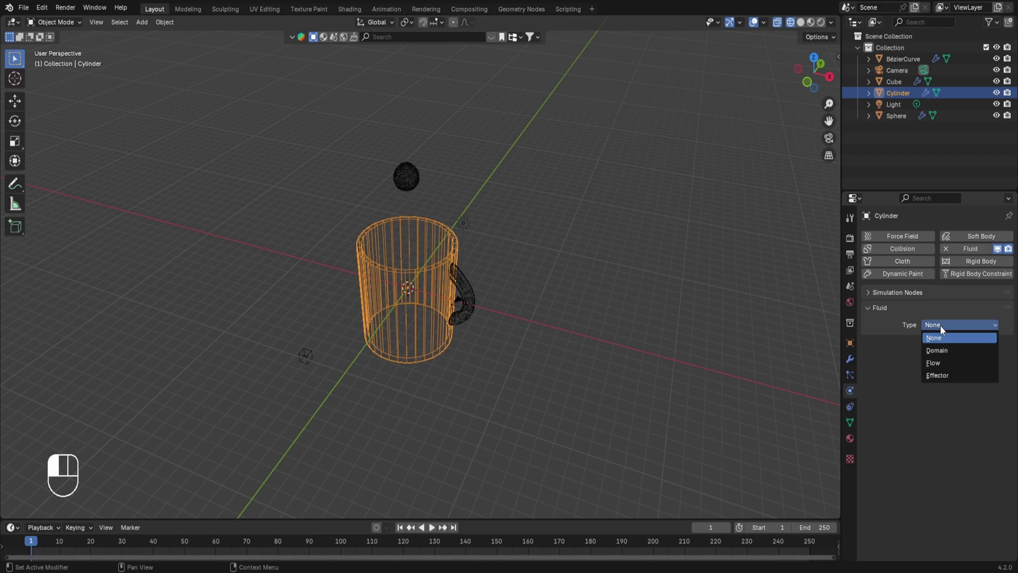
left_click(937, 374)
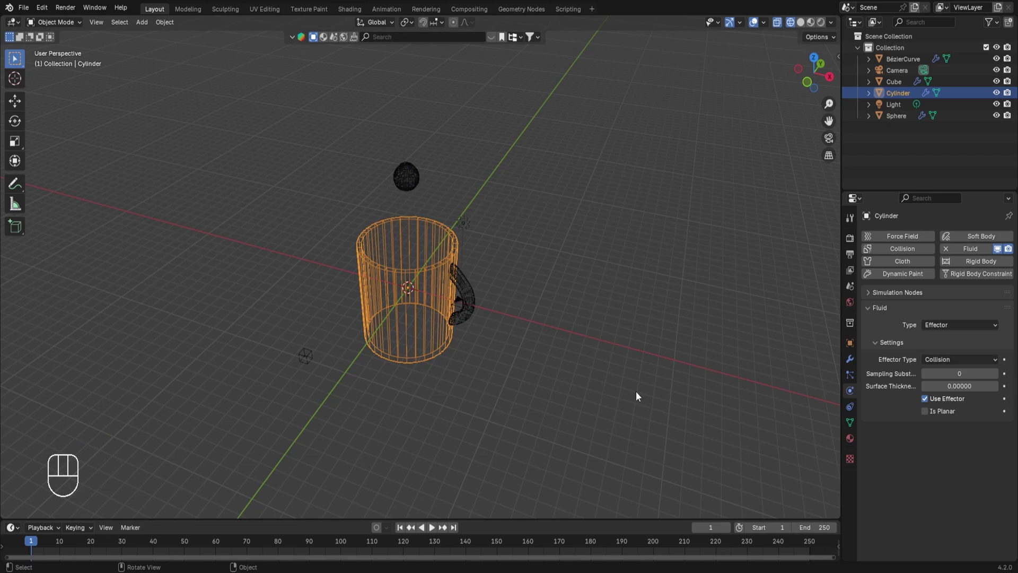
key("space")
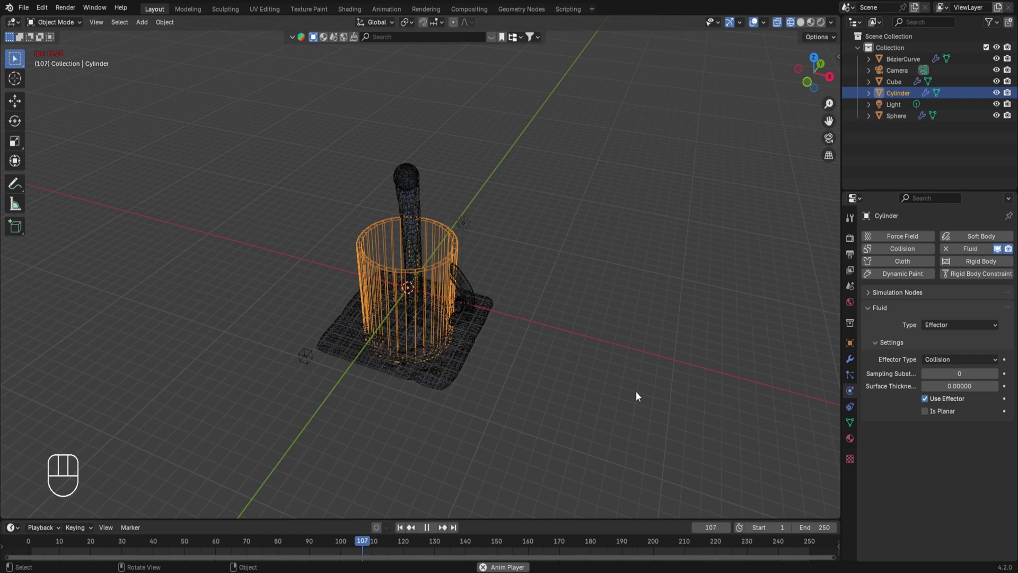
key("space")
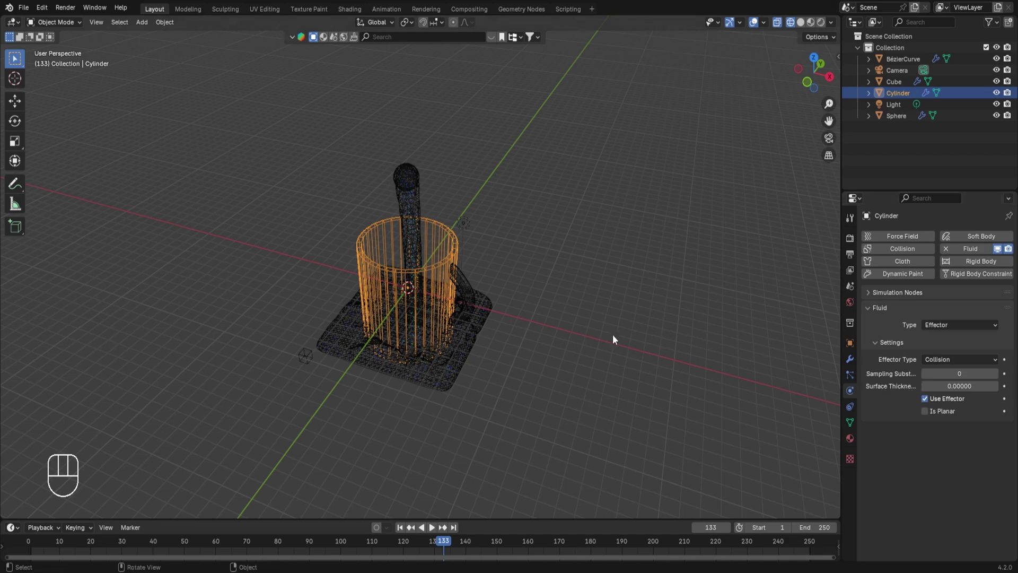
Set the mug effector's surface thickness to 0.5 and replay the simulation from frame 1.
left_click(952, 386)
type("0.5")
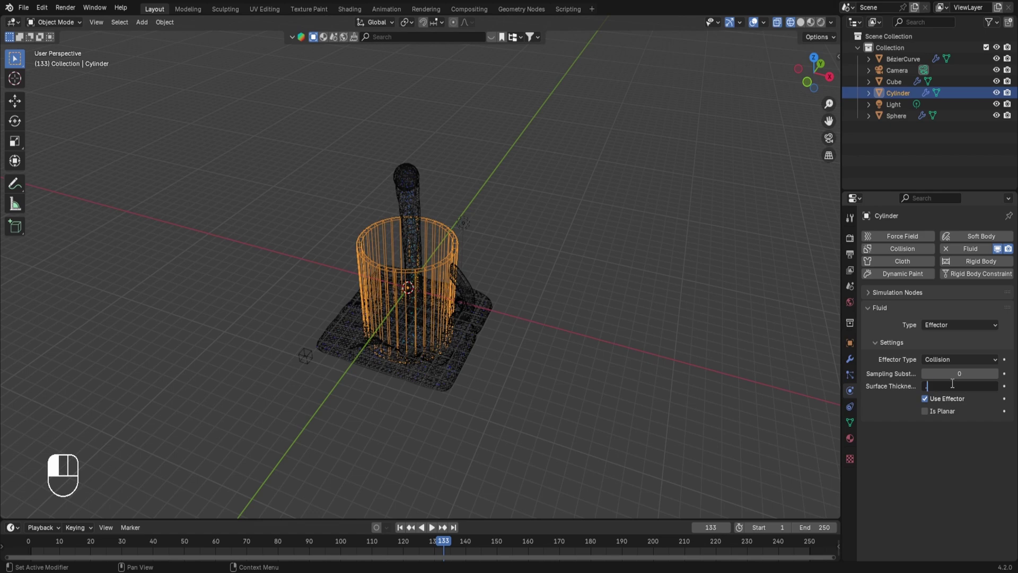
key("Return")
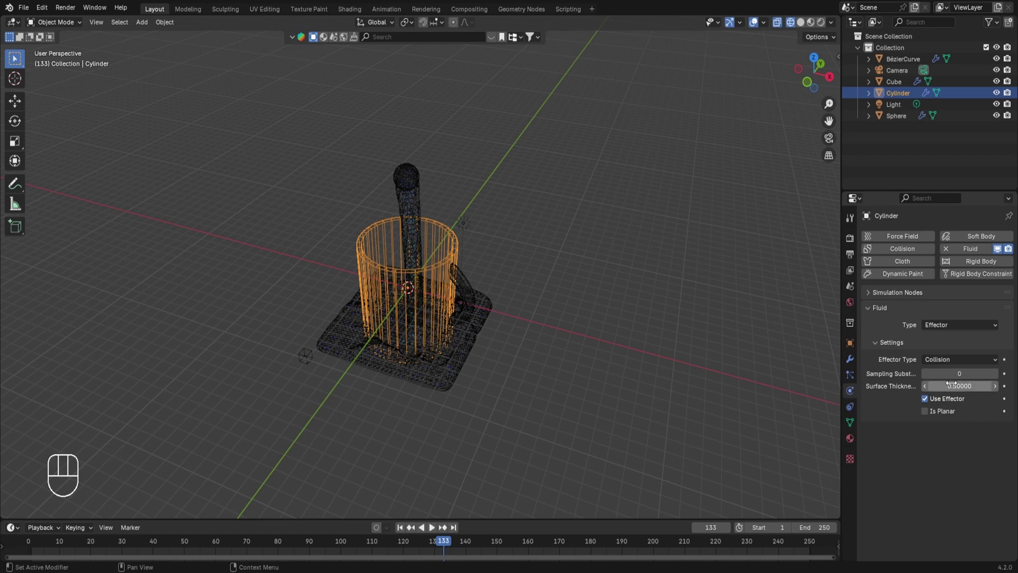
left_click(27, 542)
key("space")
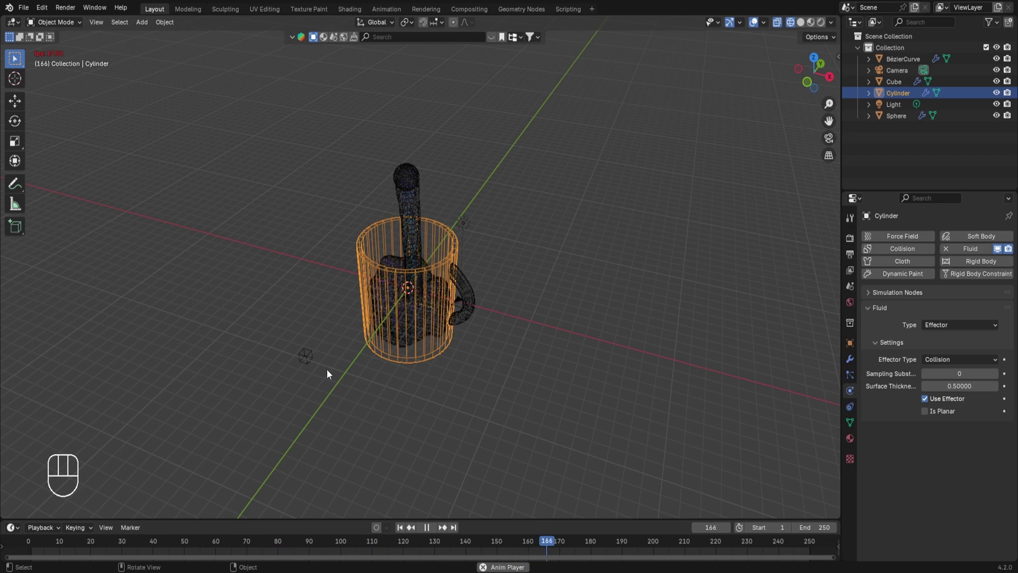
key("space")
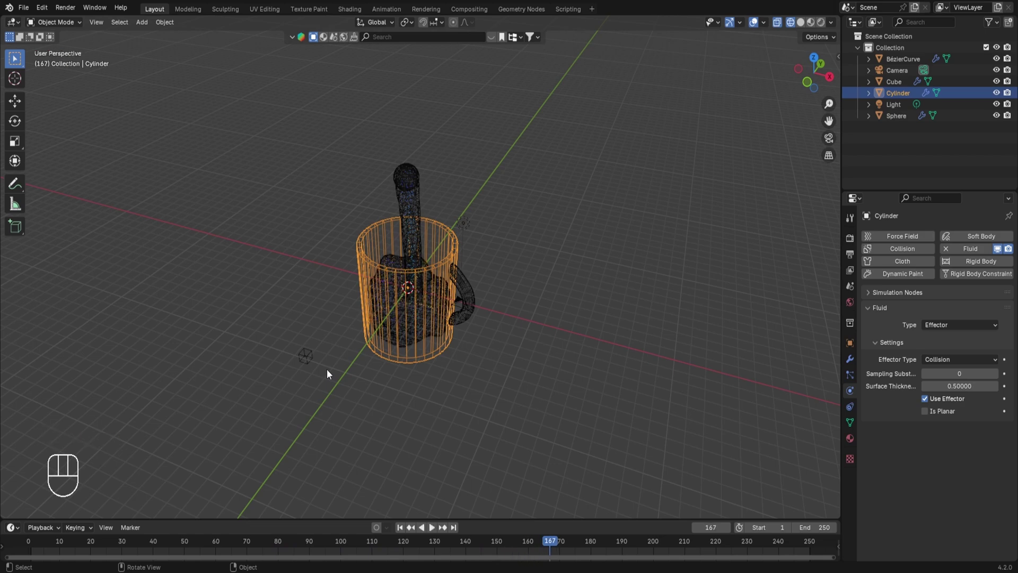
Switch the viewport to Solid shading, inspect the liquid inside the mug, and return to the start of the timeline.
left_click(800, 22)
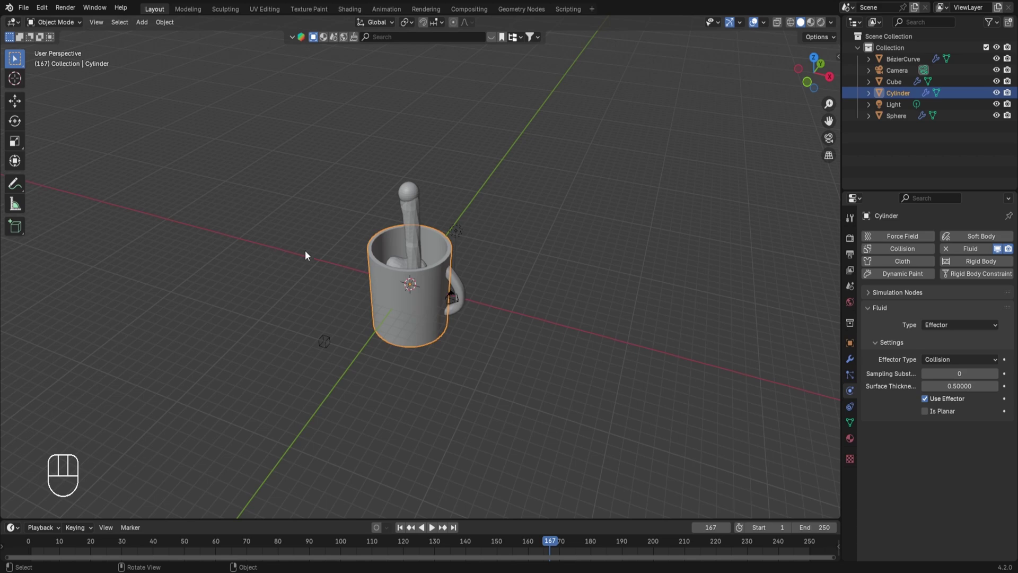
middle_click_drag(305, 255, 349, 280)
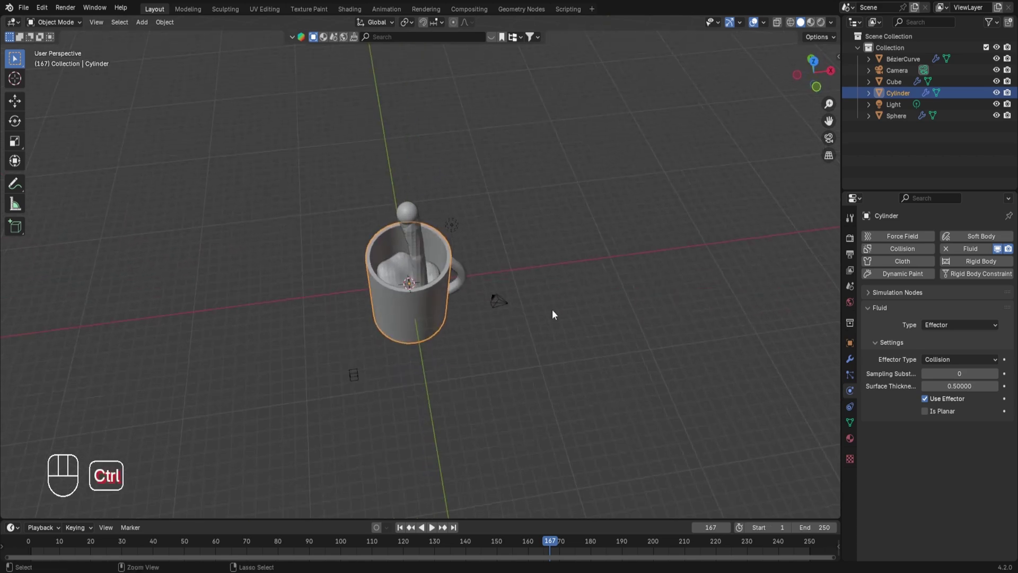
middle_click_drag(552, 310, 445, 258)
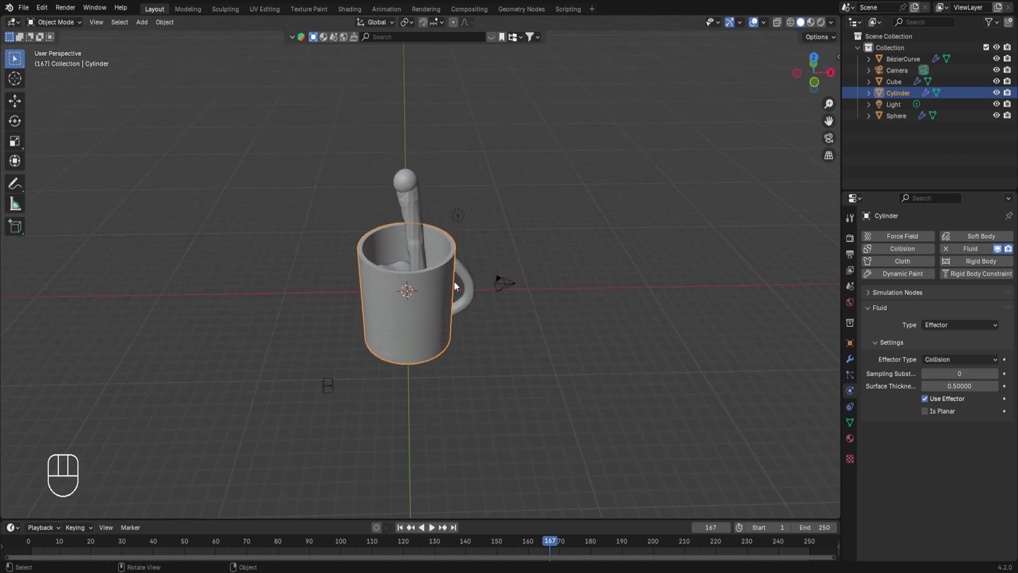
key("shift+Left")
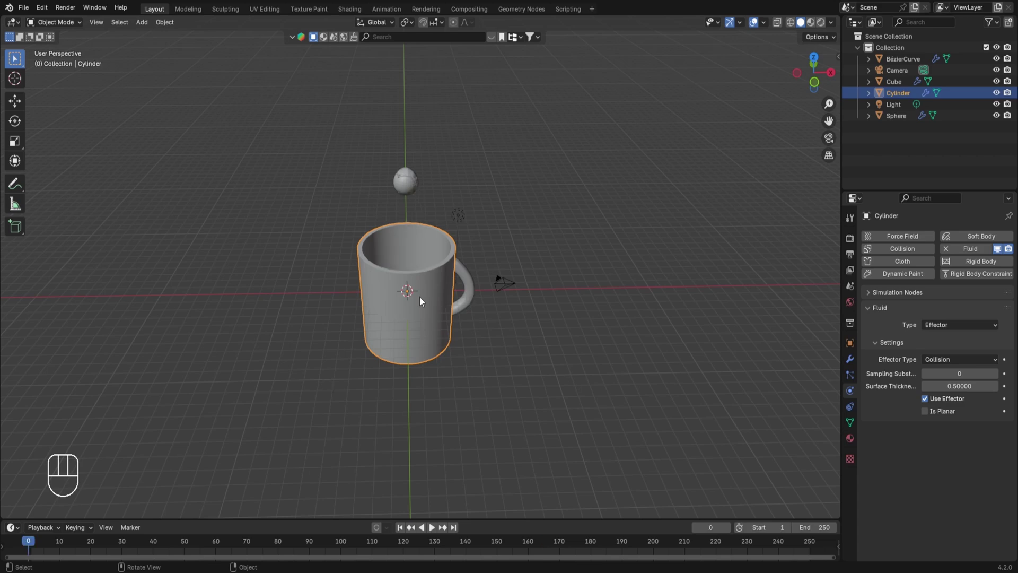
Join the handle to the mug body as one object and briefly play the simulation to refresh it.
left_click(467, 285)
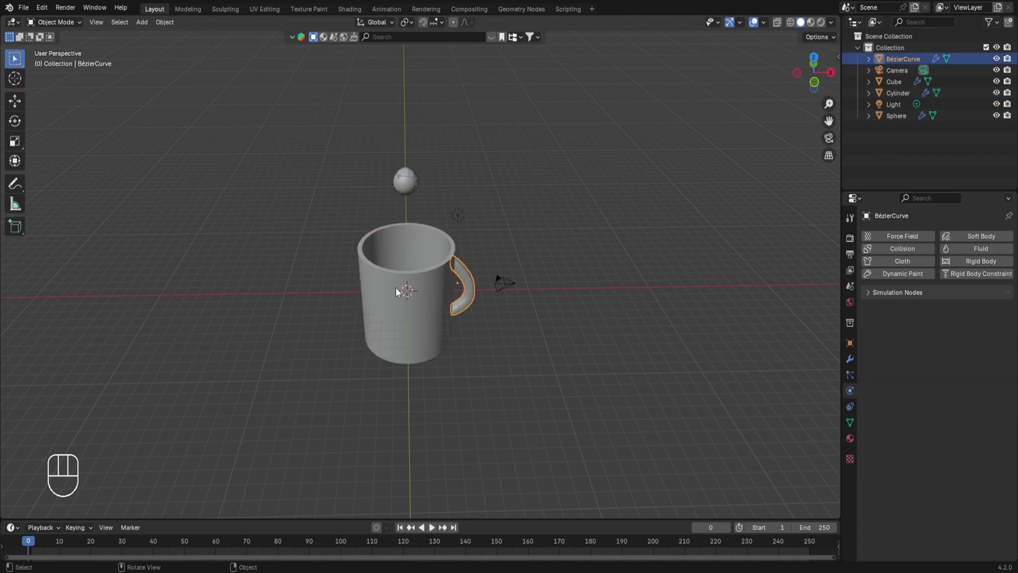
left_click(395, 291, "shift")
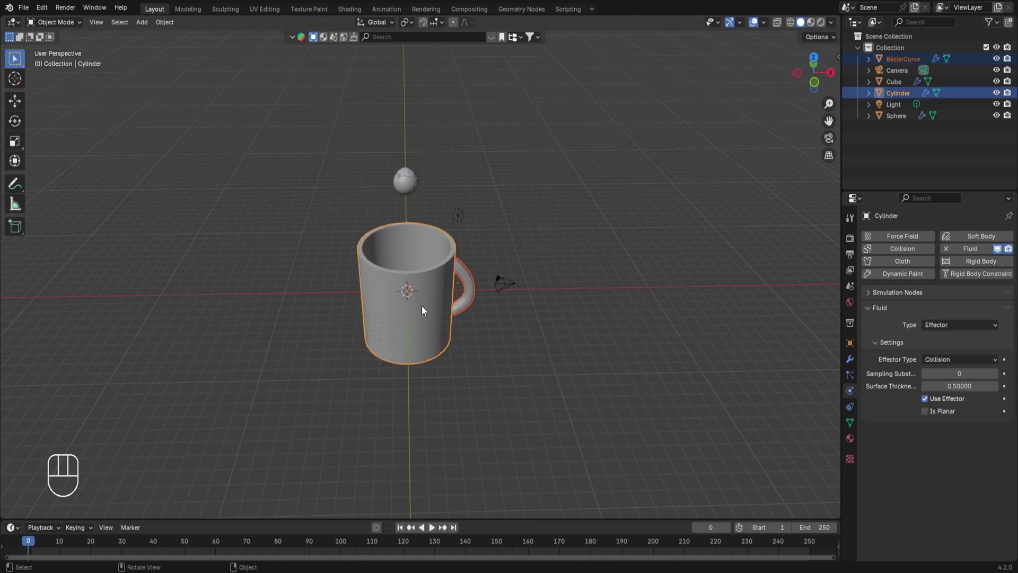
key("ctrl+j")
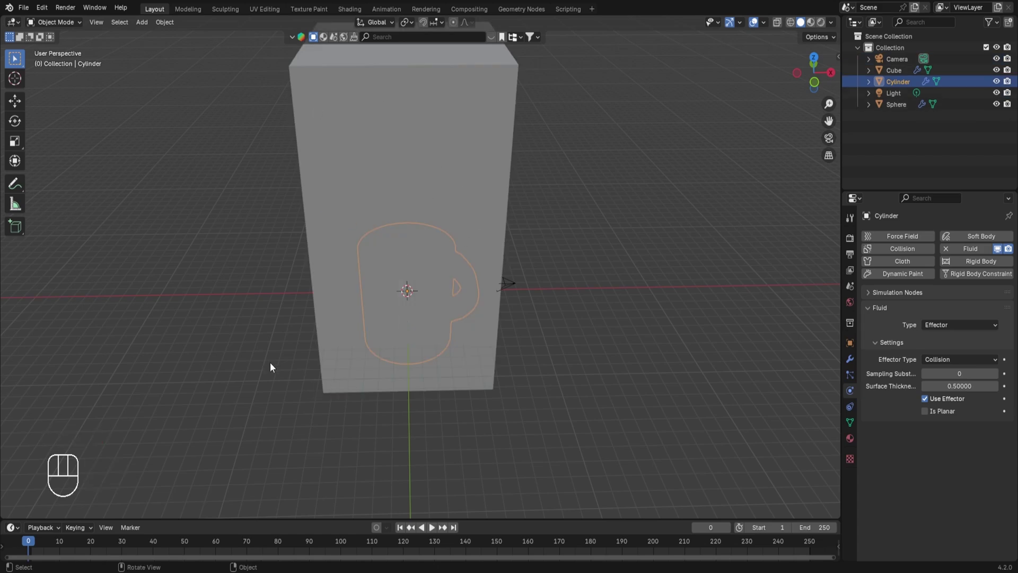
key("space")
key("space")
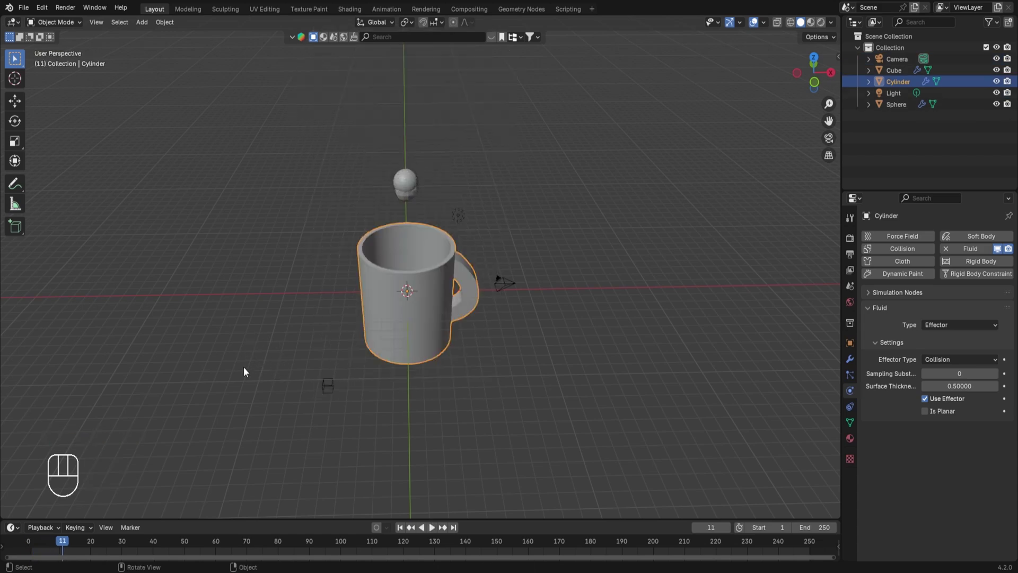
Move the inflow sphere along X so it hangs above the mug's handle side.
left_click(397, 181)
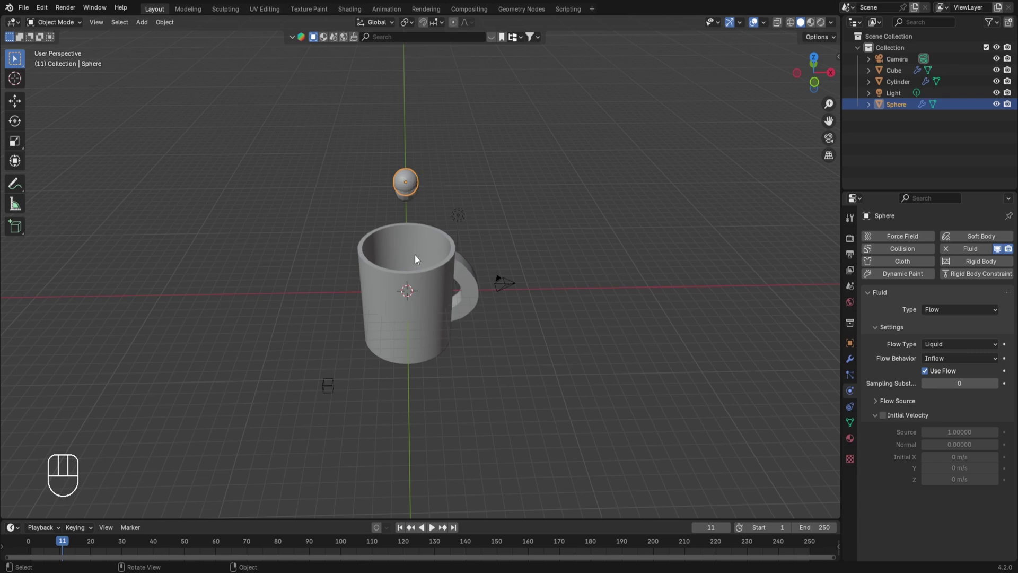
key("g")
key("x")
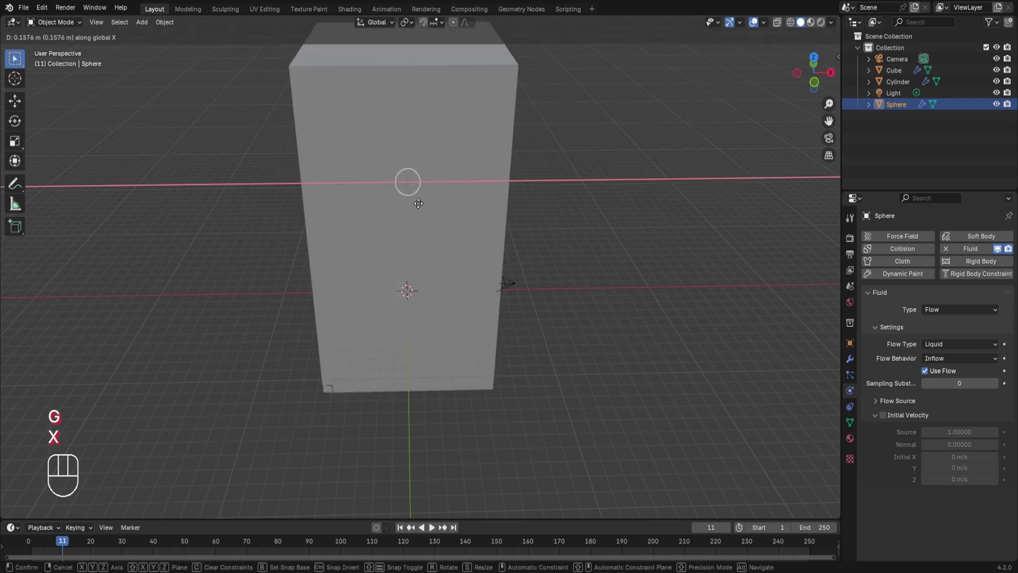
left_click(464, 207)
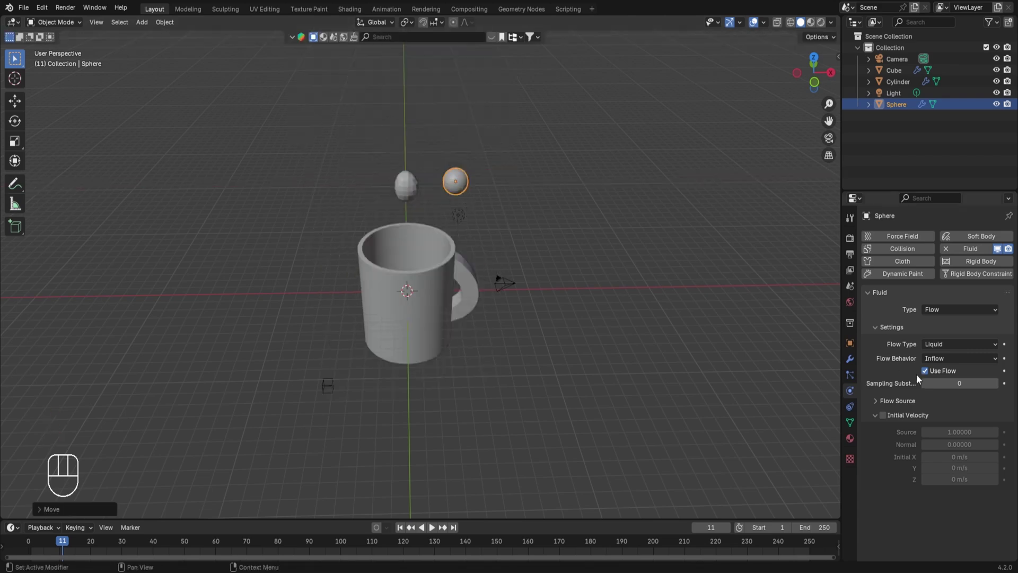
Enable initial velocity on the inflow sphere with Initial X at 3 m/s, and play the simulation from frame 1.
left_click(883, 415)
left_click(970, 457)
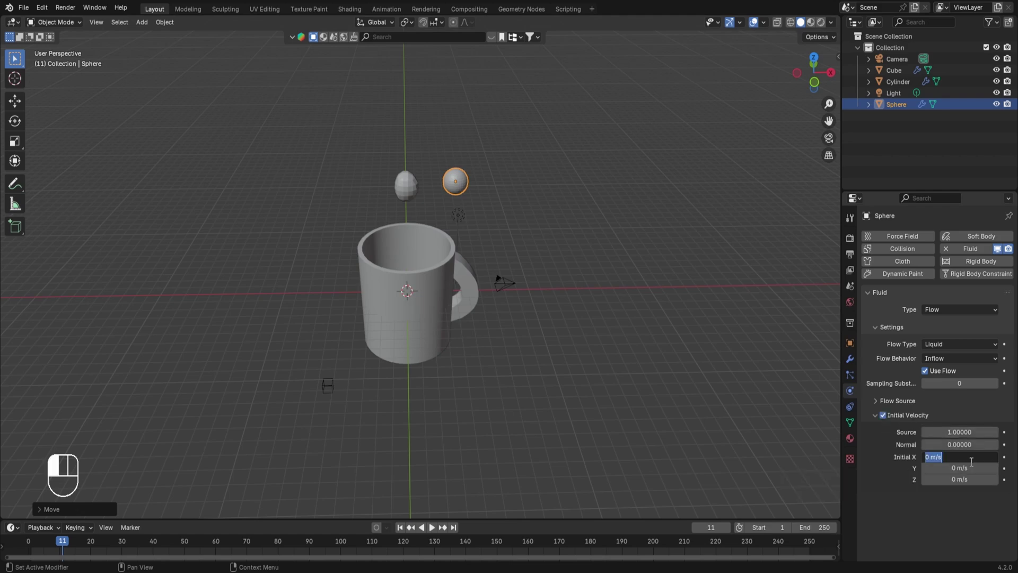
type("3")
key("Return")
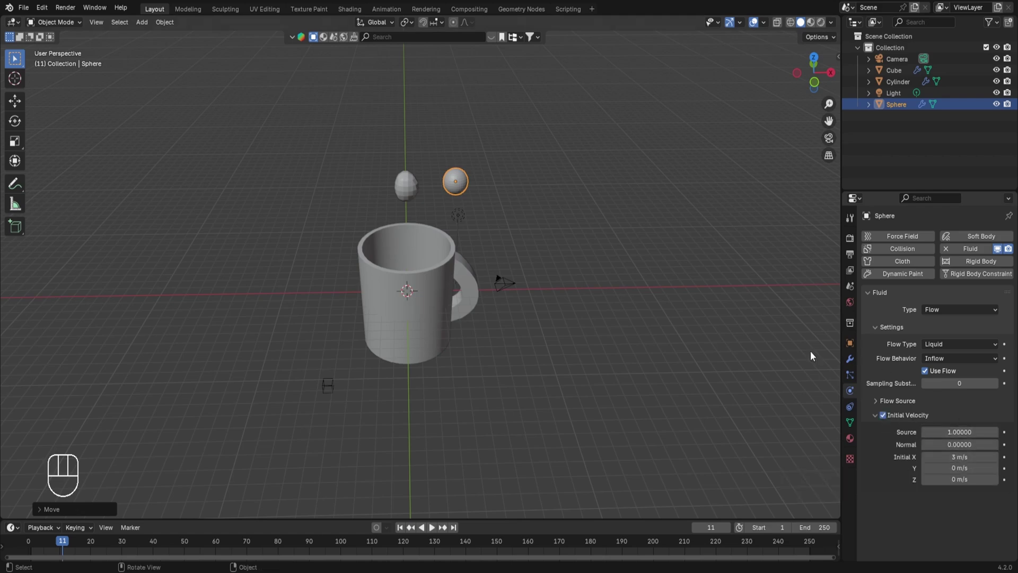
left_click(31, 547)
key("space")
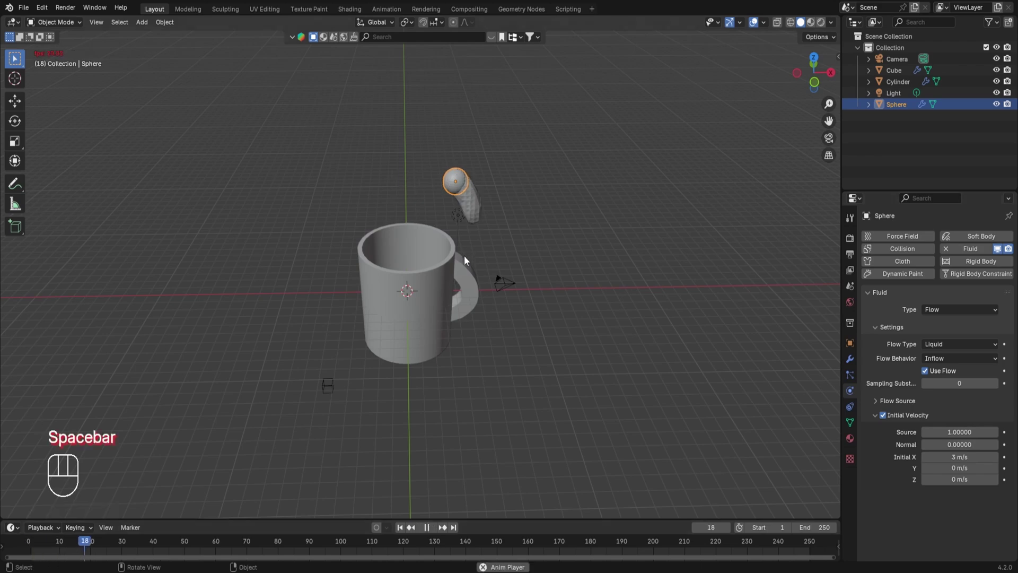
key("space")
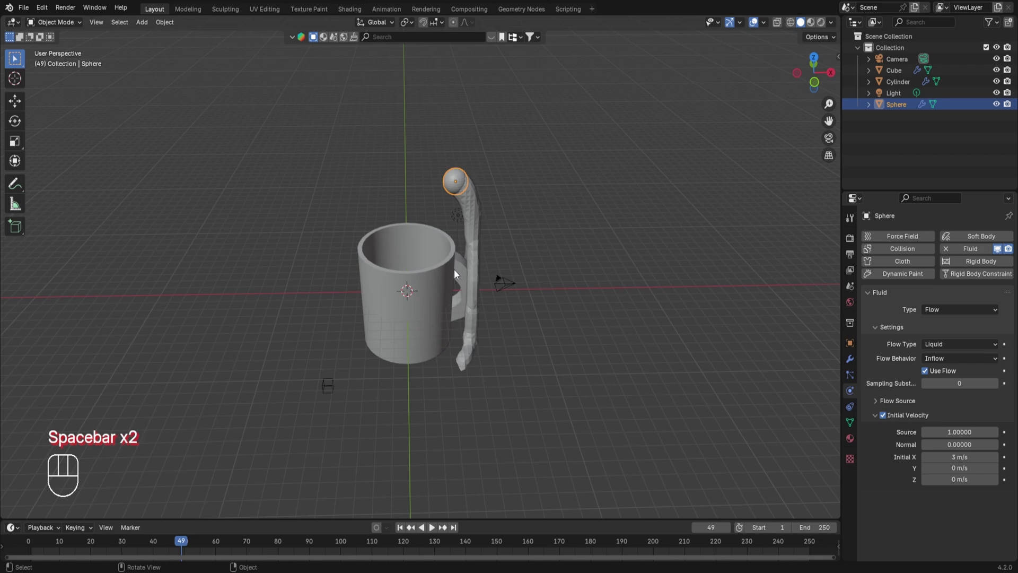
Set the sphere's Initial X velocity to -5 m/s, replay the pour from frame 1, and return to frame 1.
left_click(959, 459)
type("-5")
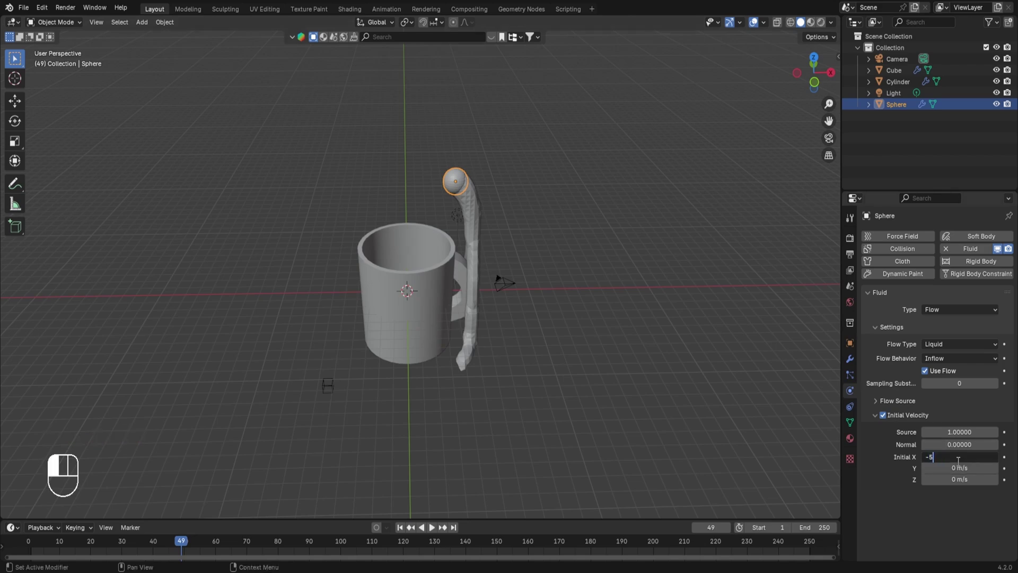
key("Return")
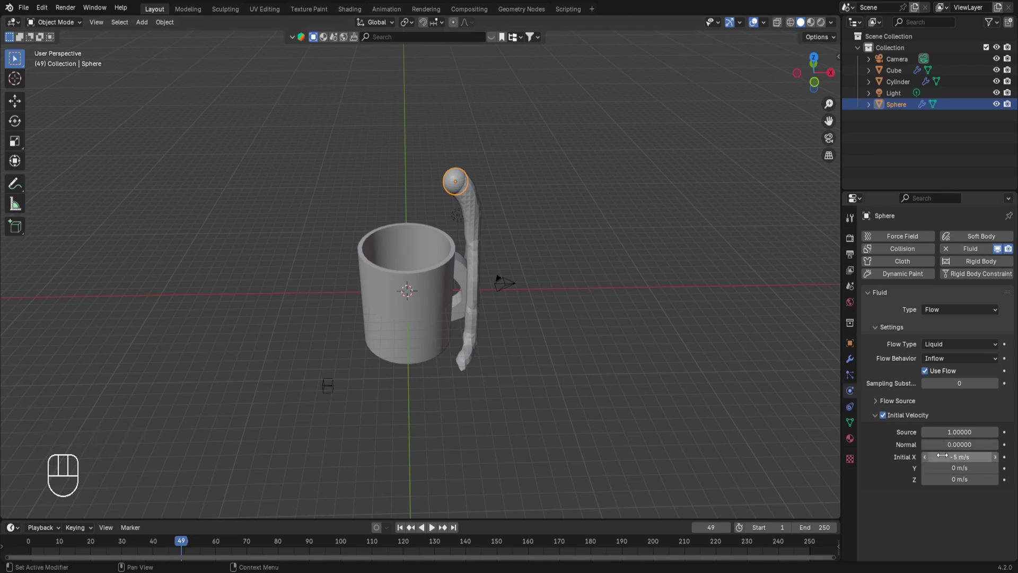
left_click(31, 542)
key("space")
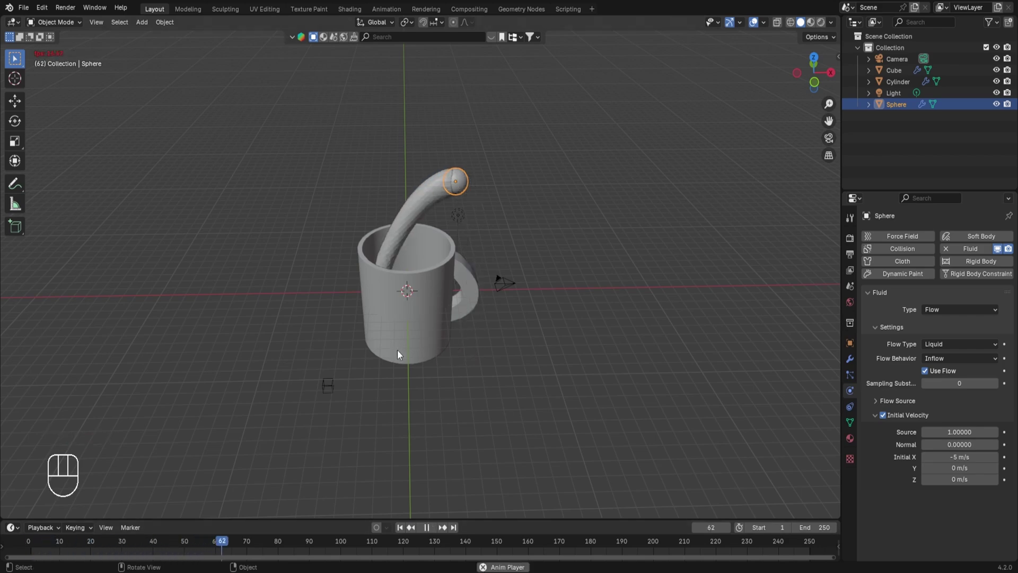
middle_click_drag(388, 328, 404, 364)
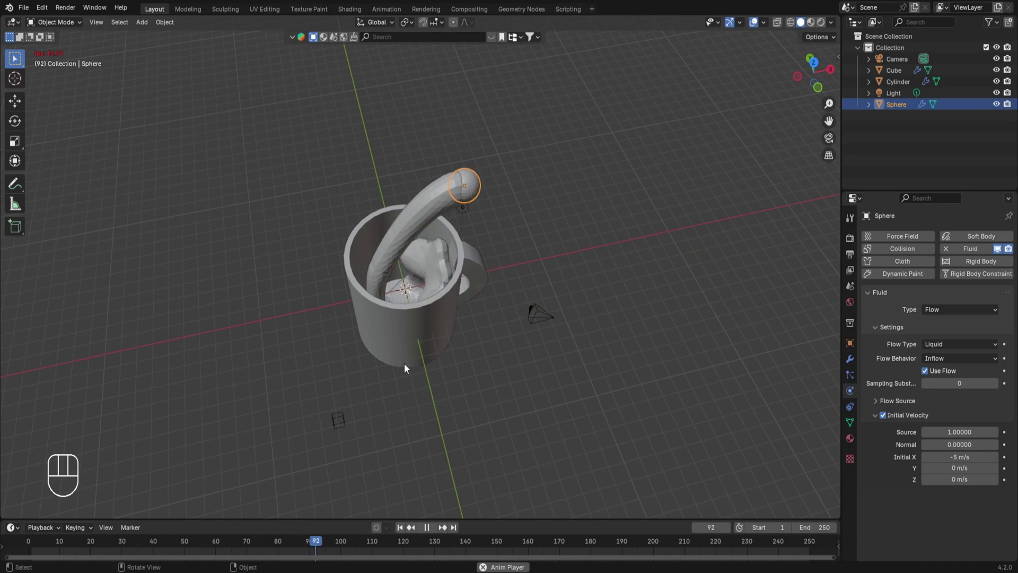
key("space")
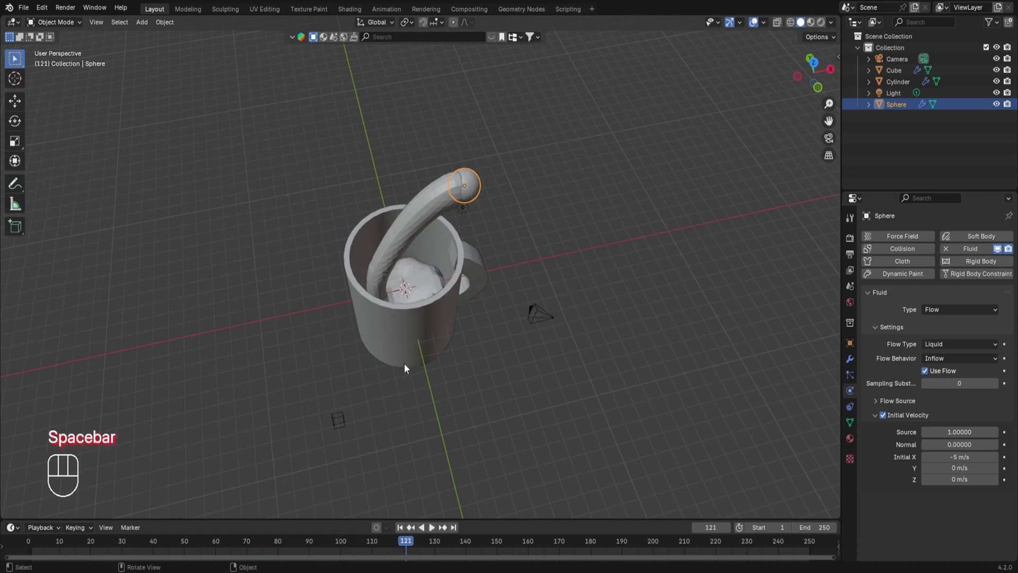
left_click(31, 537)
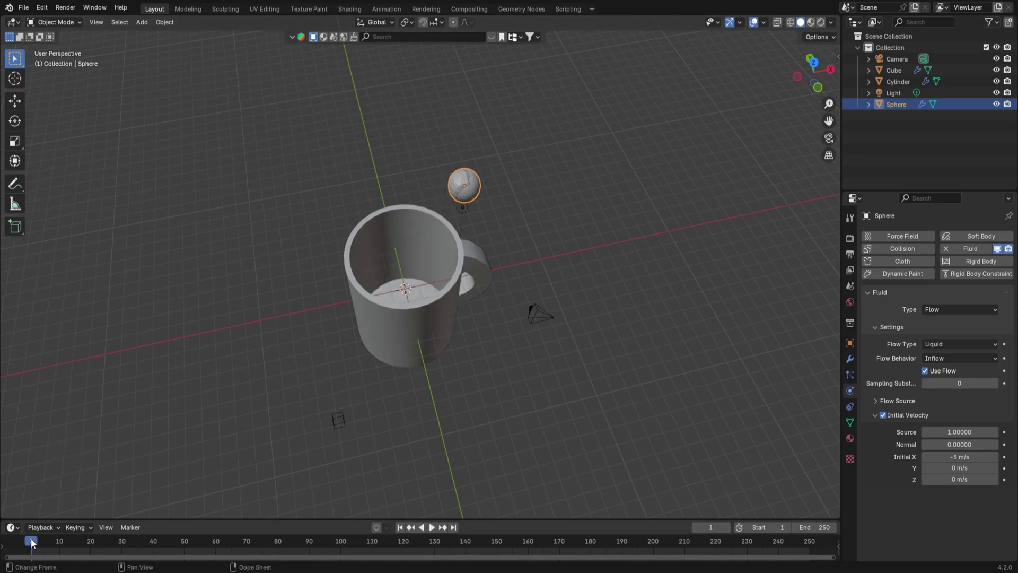
Set the cube domain's Resolution Divisions to 64 and make its cache type Modular and resumable.
left_click(341, 187)
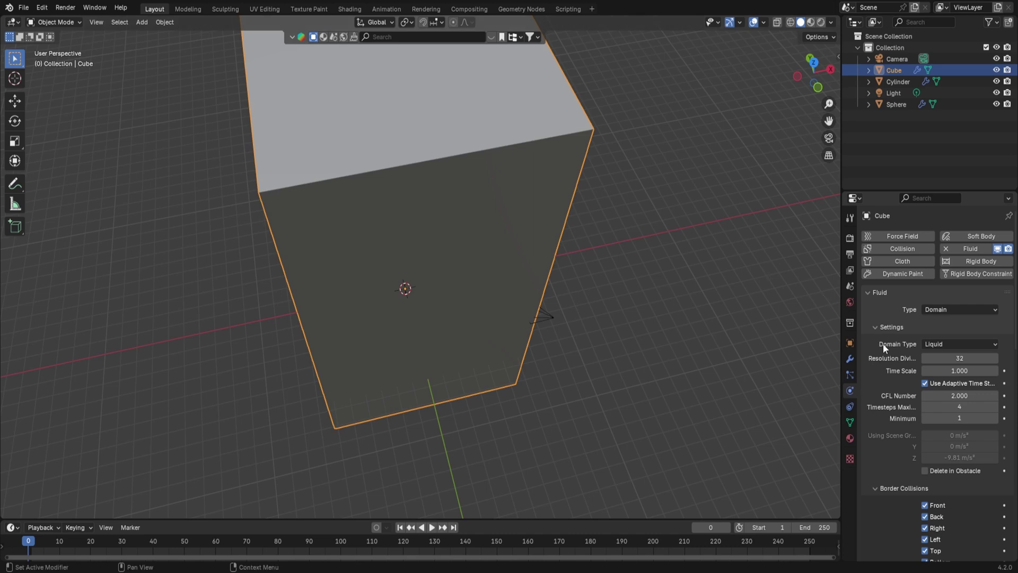
left_click(960, 357)
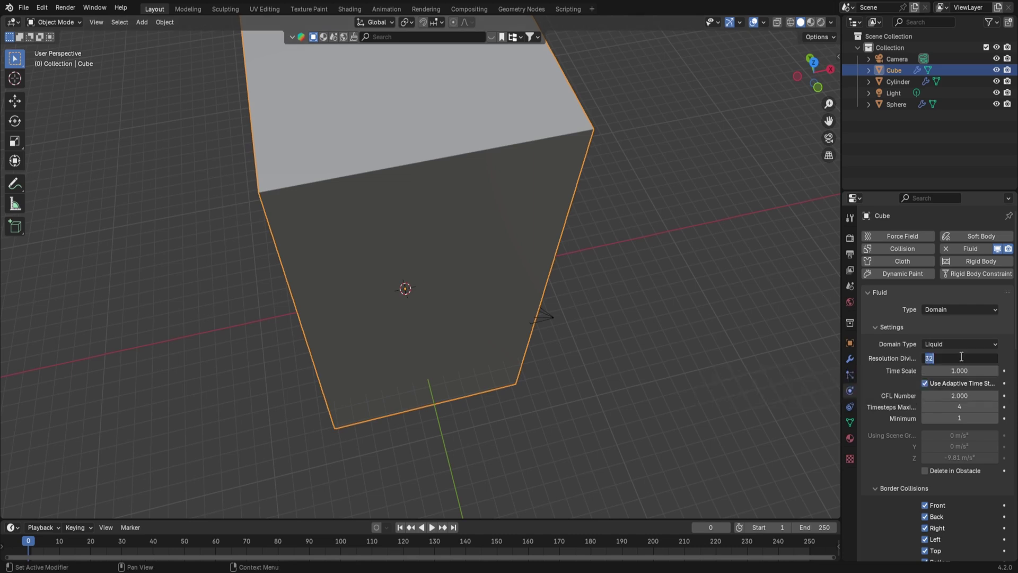
type("64")
key("Return")
scroll(892, 473, "down", 10)
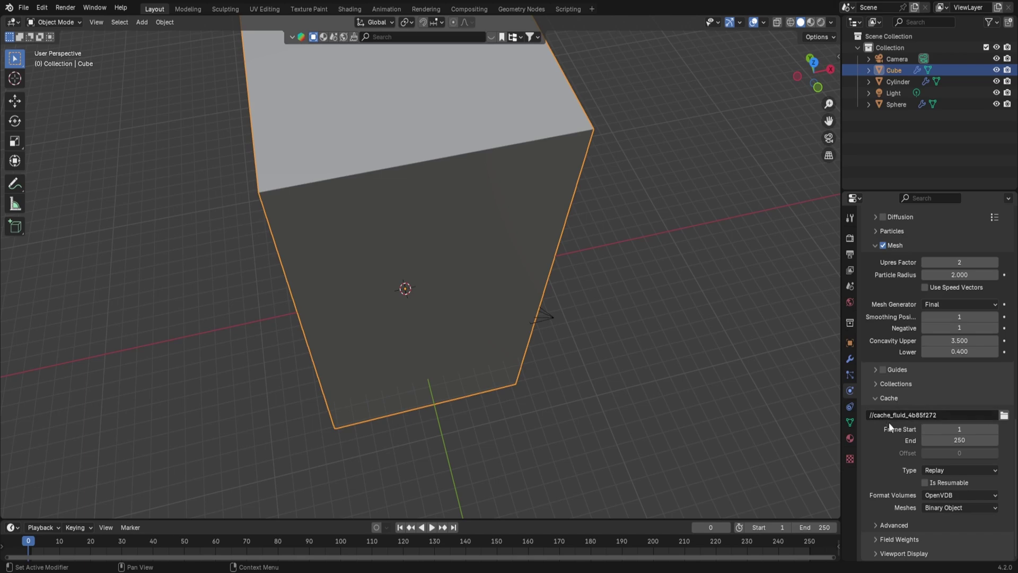
left_click(944, 470)
left_click(934, 495)
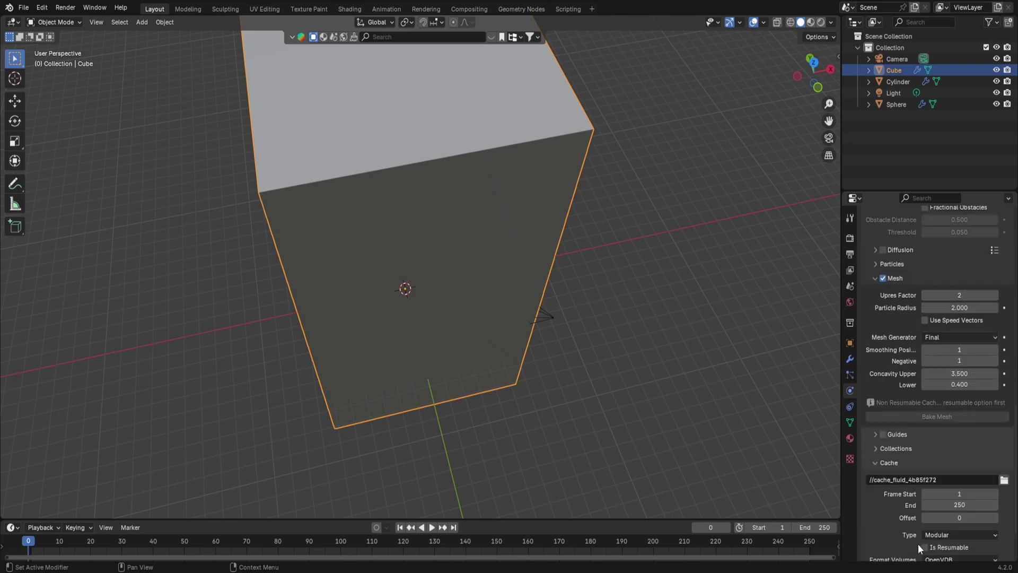
Bake the liquid domain's simulation data, followed by its mesh.
scroll(918, 318, "up", 12)
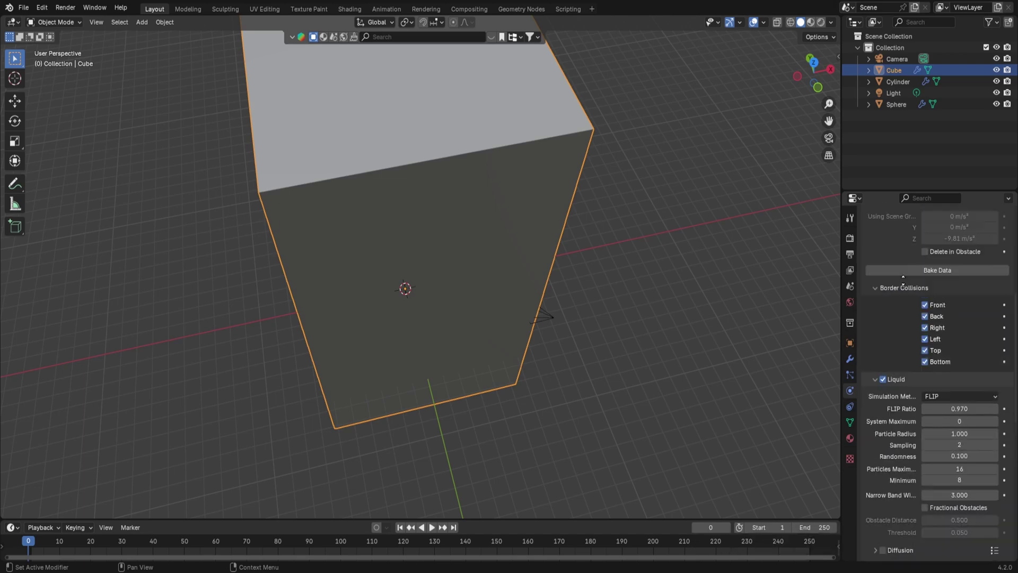
left_click(919, 422)
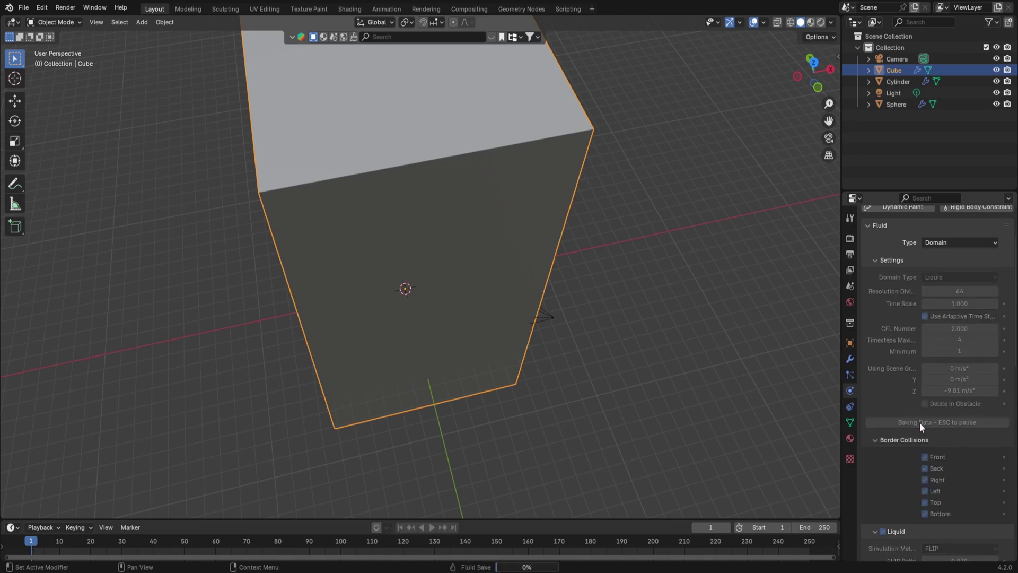
scroll(946, 451, "down", 12)
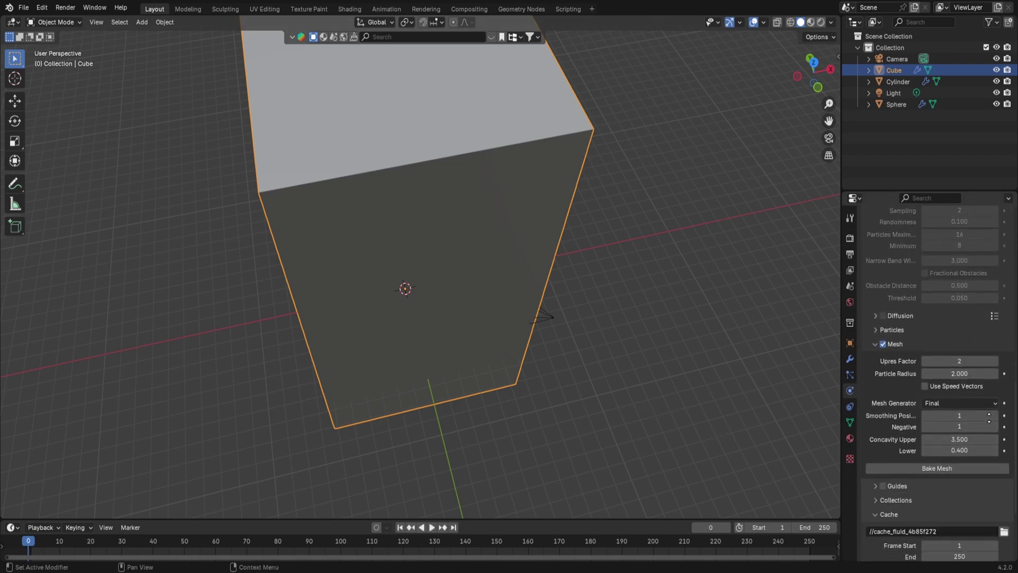
left_click(912, 470)
Play the baked pour and pause at frame 206 to check how the liquid fills the mug.
middle_click_drag(588, 358, 546, 300)
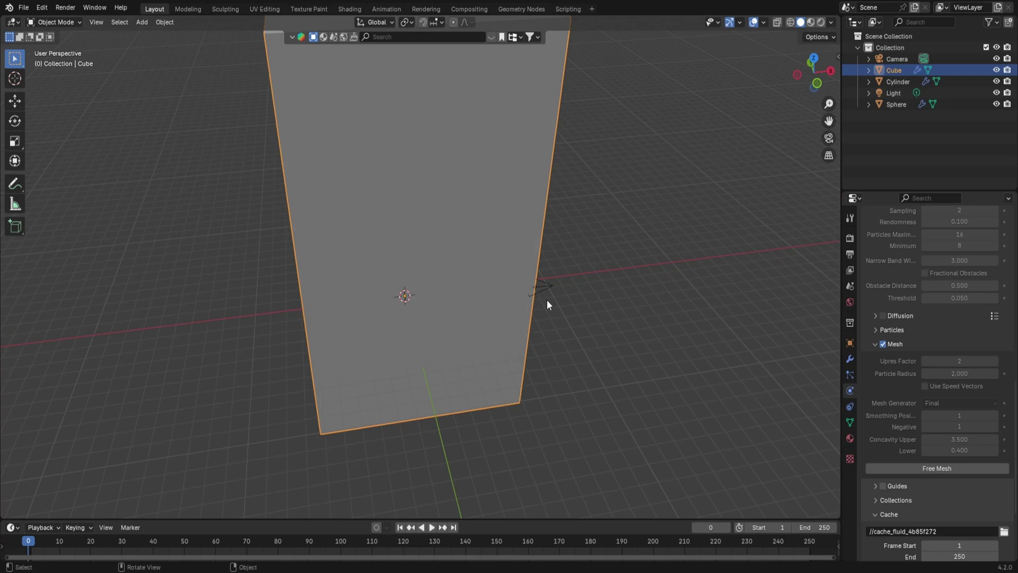
key("space")
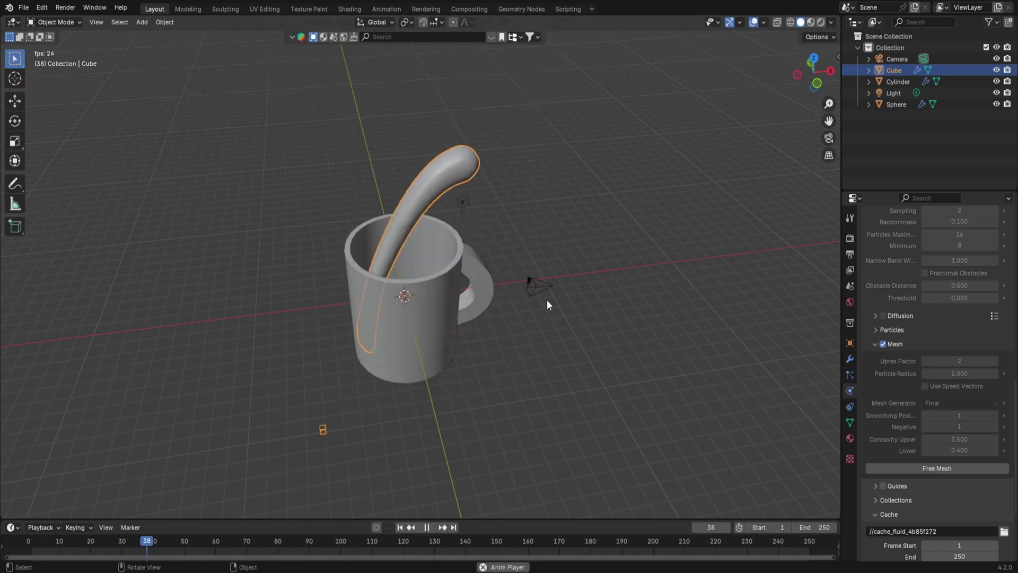
middle_click_drag(527, 280, 500, 348)
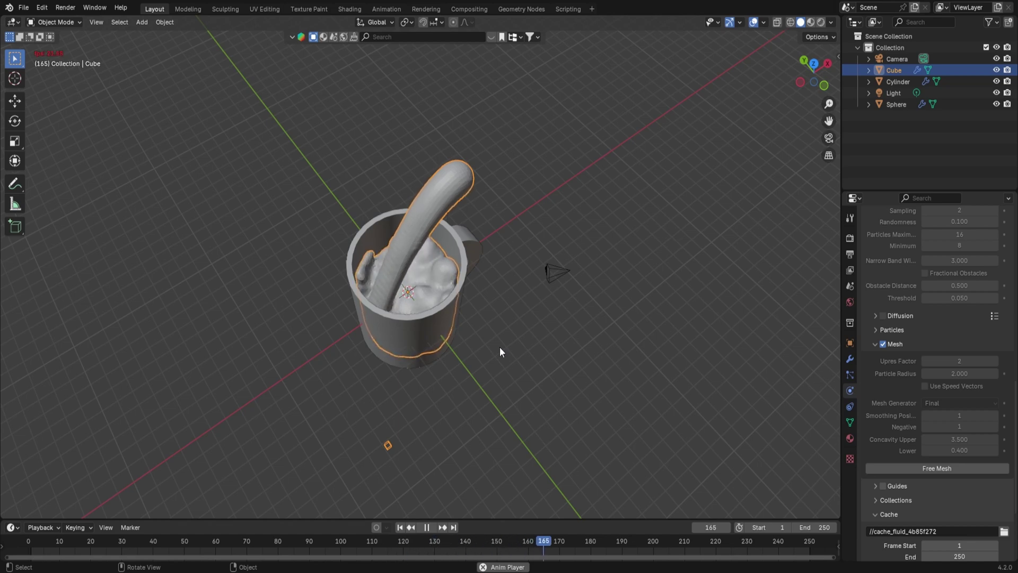
key("space")
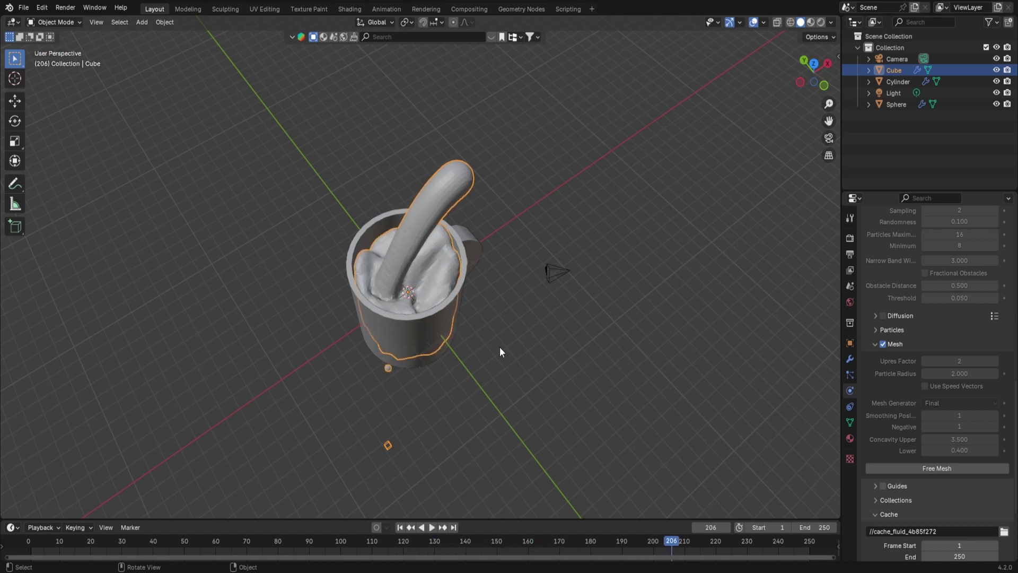
Shade the liquid mesh smooth, and save the file with the viewport in Material Preview.
right_click(437, 242)
left_click(436, 242)
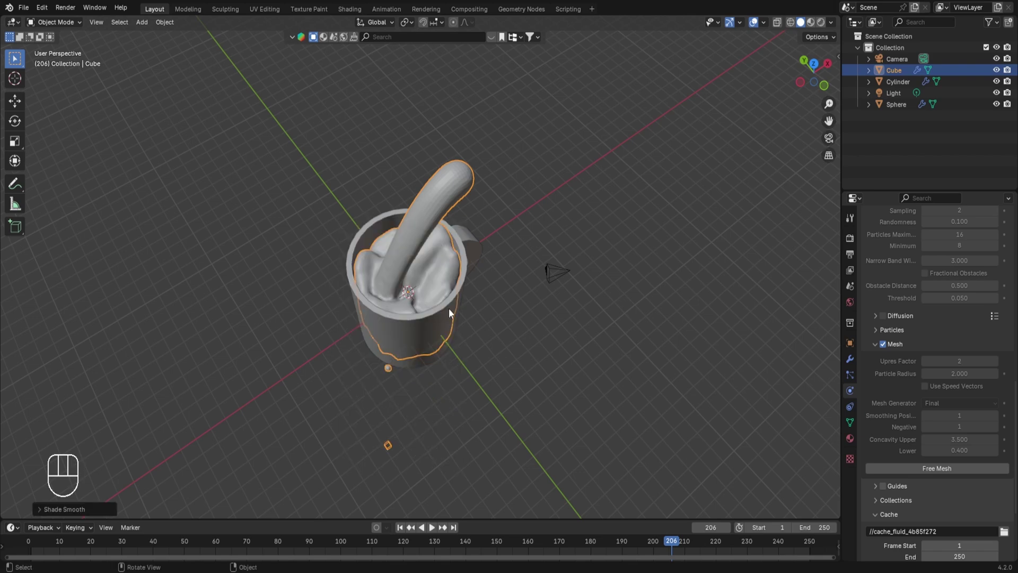
middle_click_drag(448, 308, 450, 294)
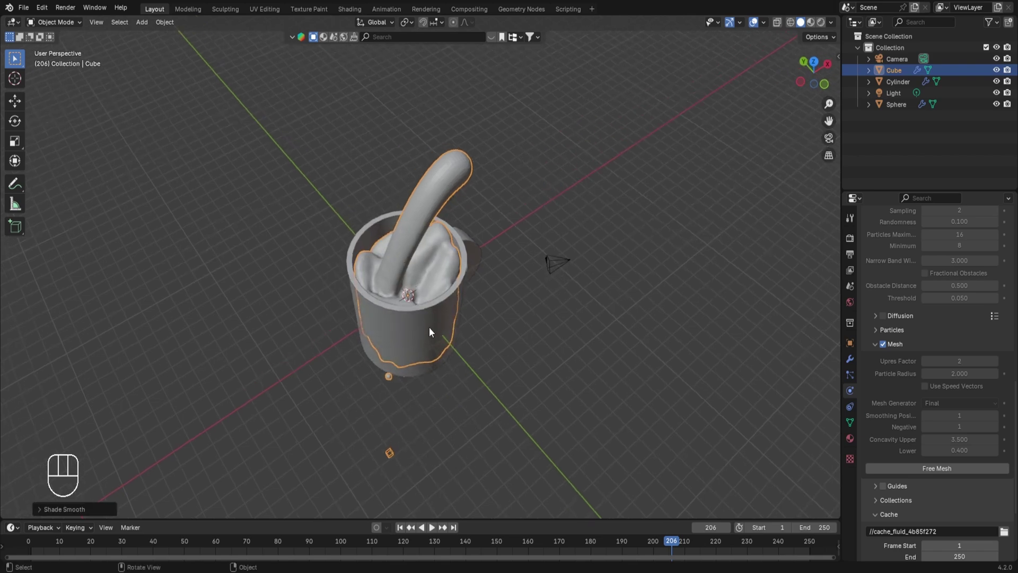
left_click(811, 22)
key("ctrl+s")
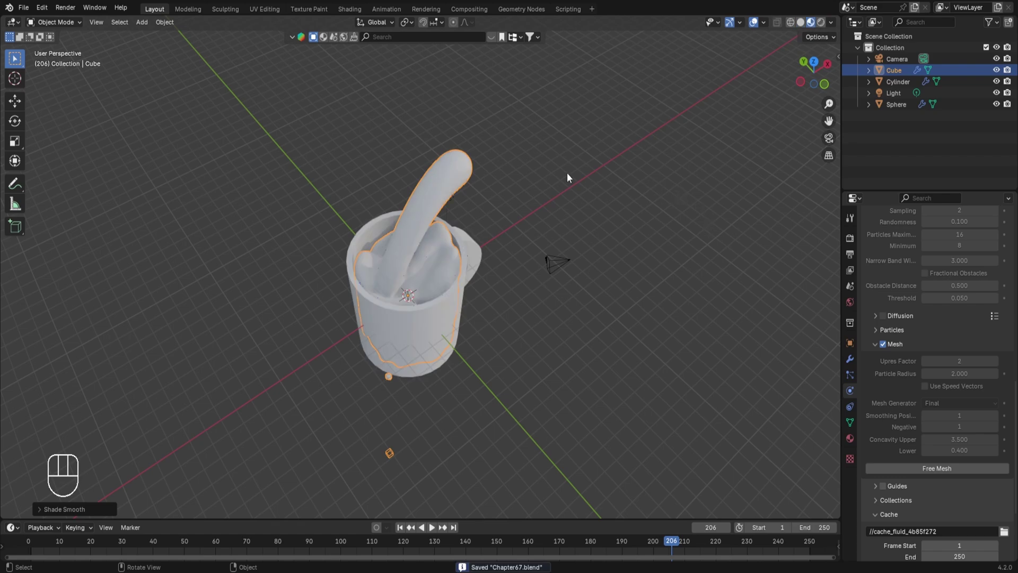
At frame 133, give the liquid a new material with an orange base color (hue about 0.046) and Roughness 0.043.
left_click(850, 438)
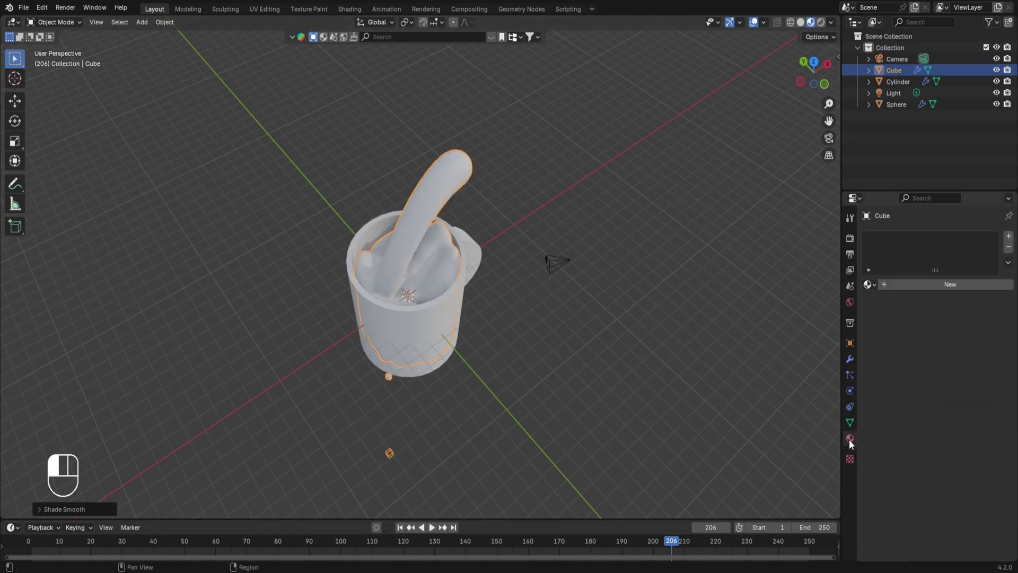
left_click_drag(490, 538, 444, 540)
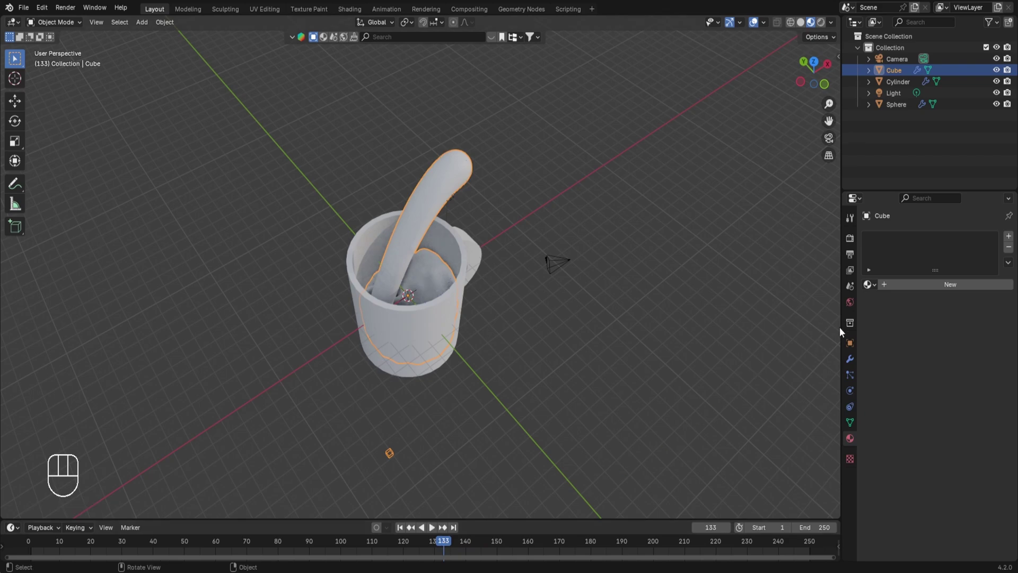
left_click(911, 286)
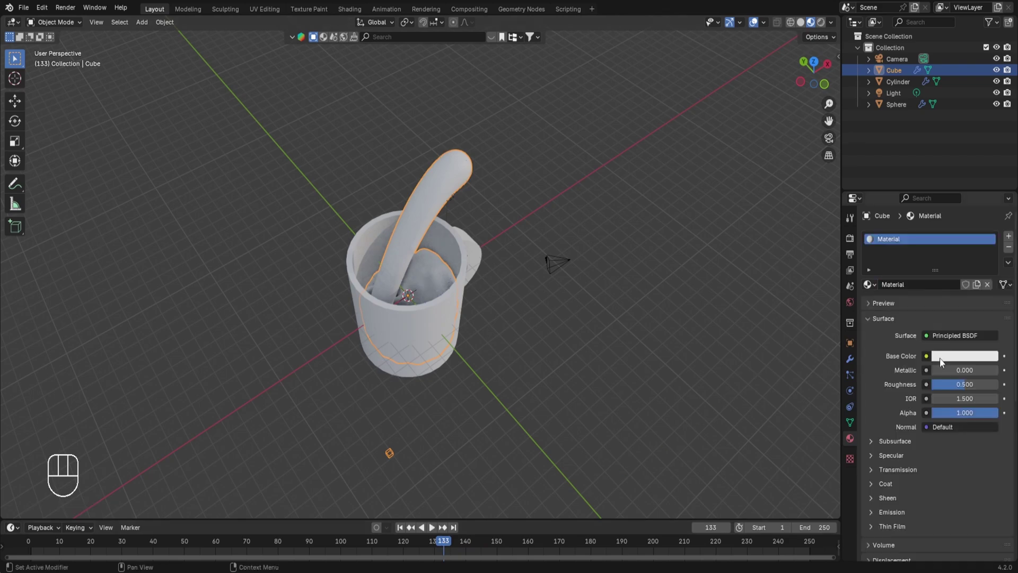
left_click(941, 357)
left_click_drag(925, 254, 909, 268)
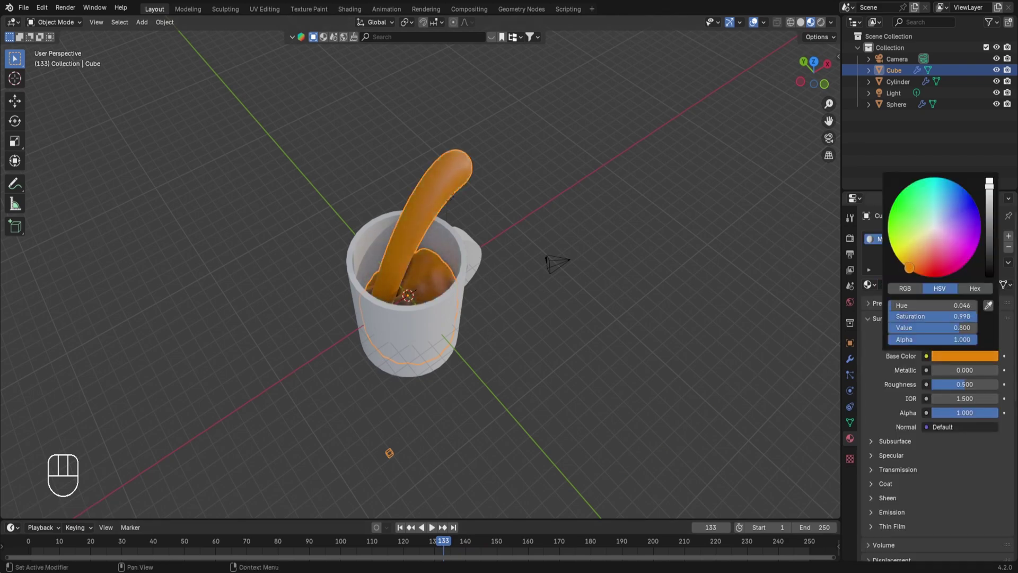
left_click_drag(973, 384, 933, 383)
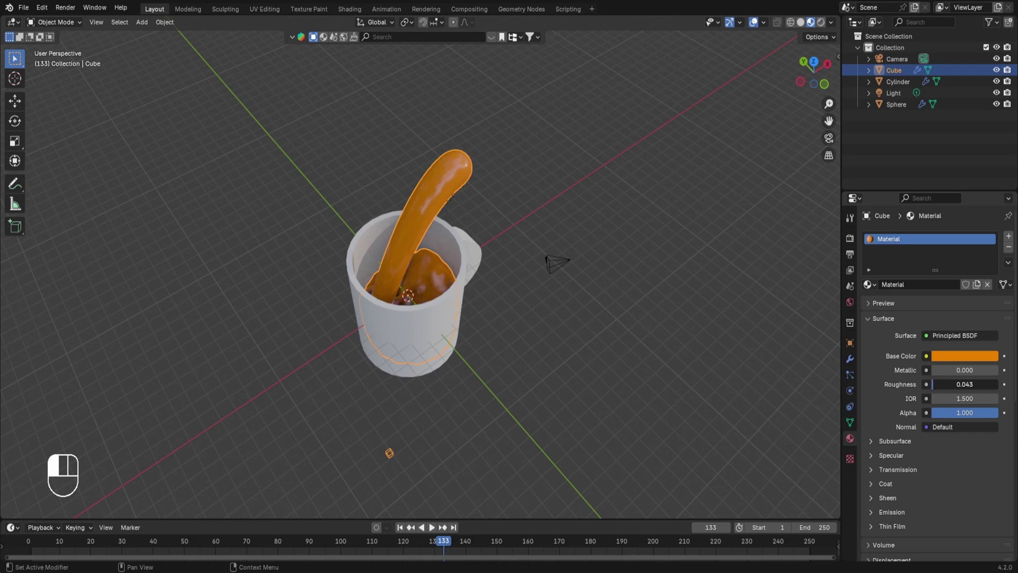
Set the liquid material's Transmission Weight to 0.9 and enable raytracing in both the material and the EEVEE render settings.
left_click(899, 469)
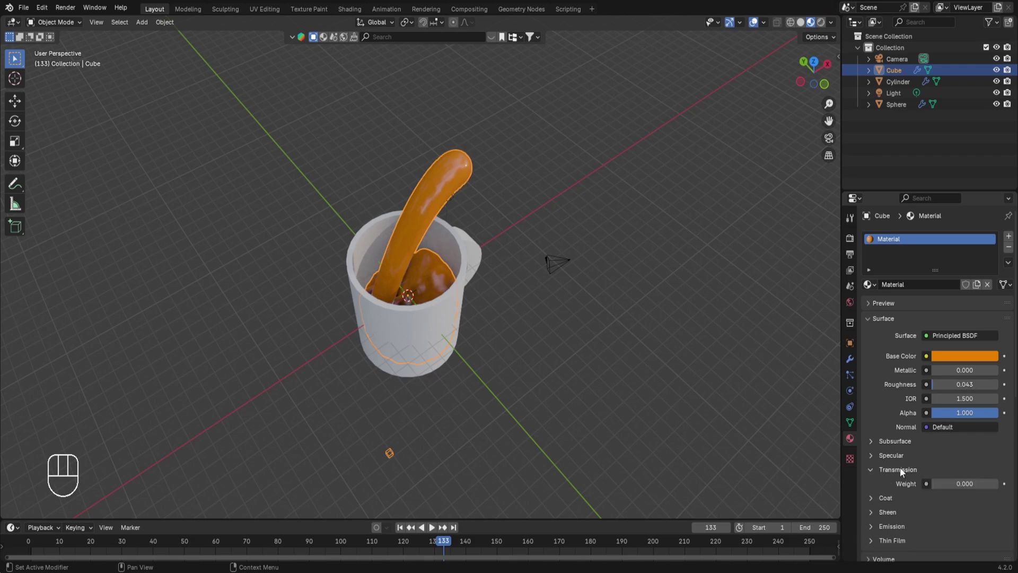
left_click(949, 482)
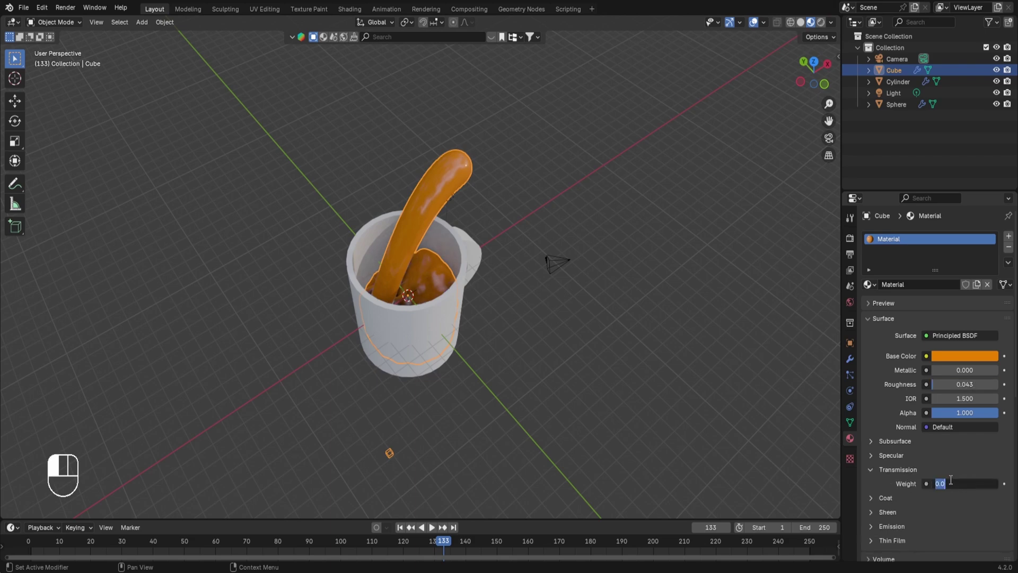
key("Return")
scroll(925, 238, "down", 12)
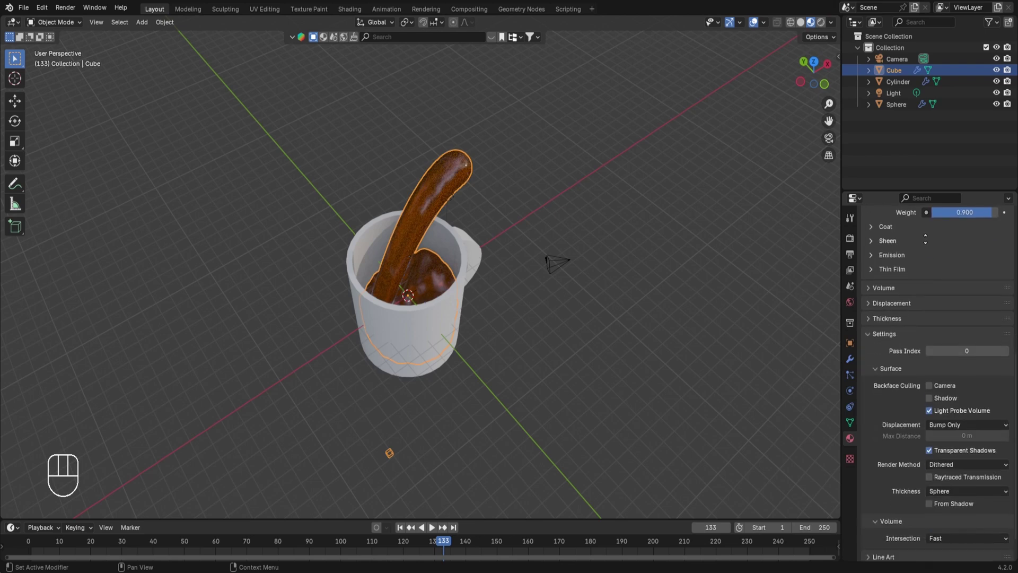
left_click(941, 477)
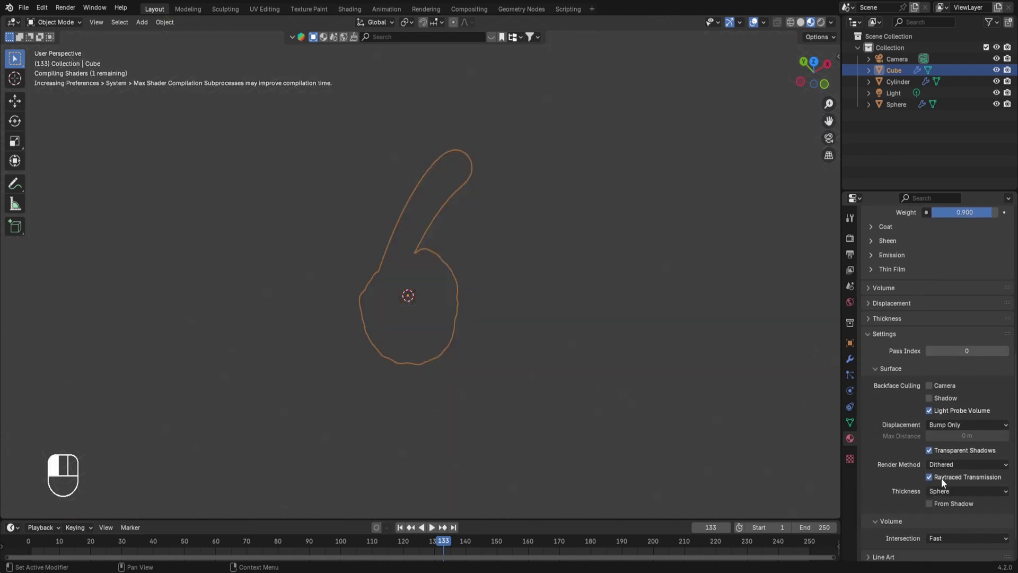
left_click(846, 238)
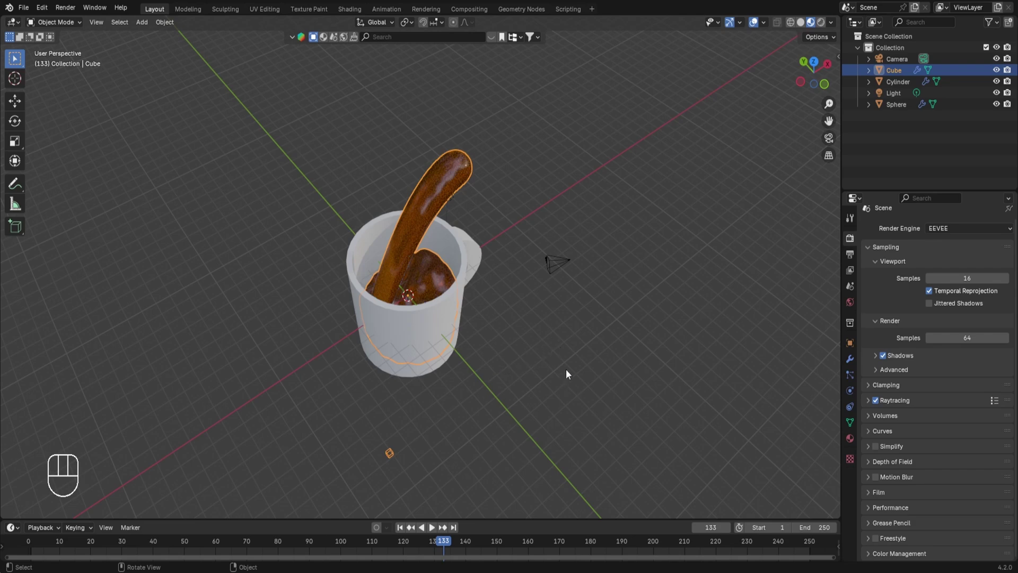
Lower the liquid's Transmission Weight to 0.294 and adjust its base color to a fully saturated orange, hue 0.045.
left_click(849, 438)
left_click_drag(975, 476, 936, 476)
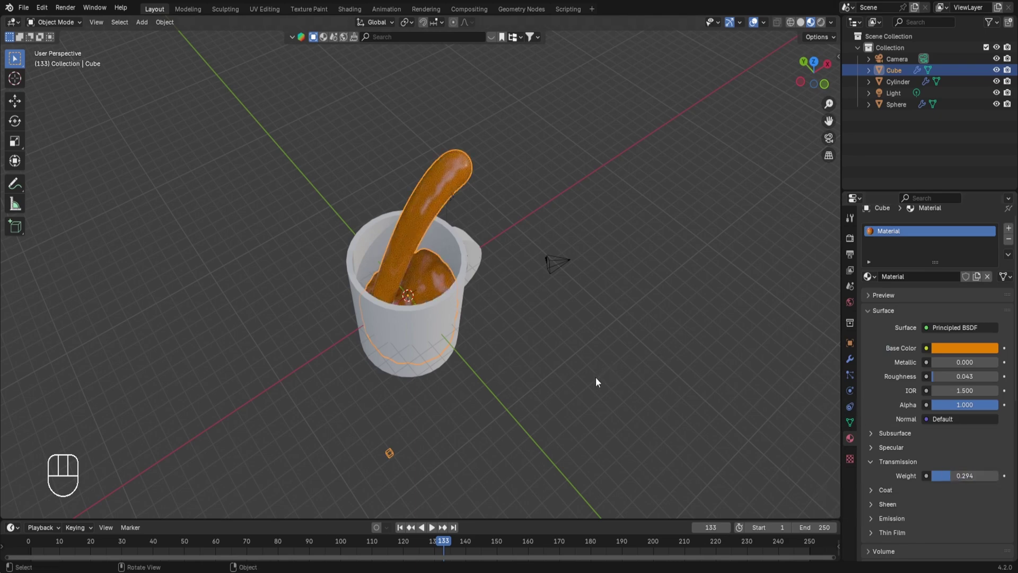
left_click(943, 349)
left_click_drag(936, 219, 904, 260)
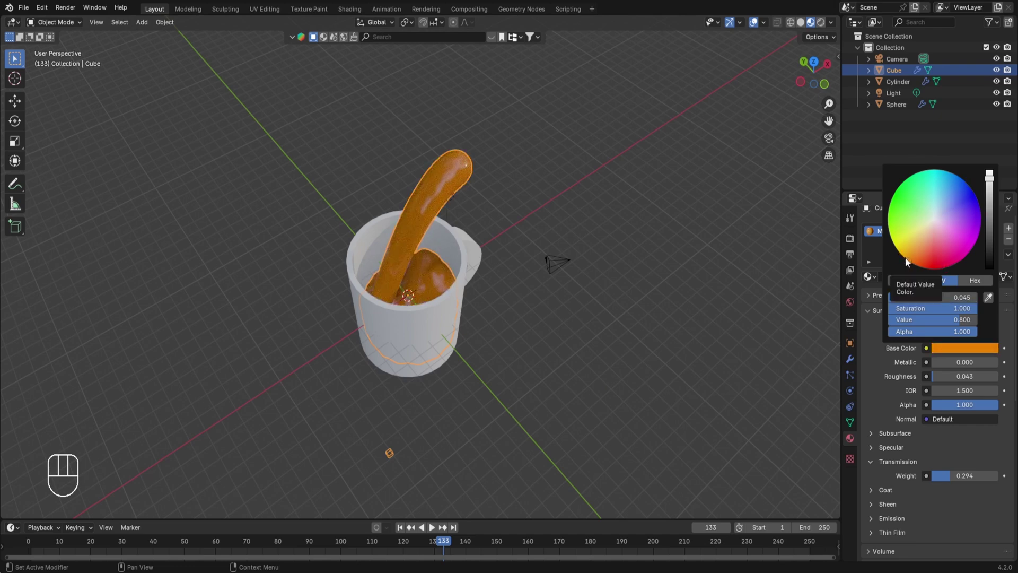
At frame 36, give the mug a new material with a blue base color (hue about 0.657) and Roughness 0.
left_click_drag(440, 540, 141, 540)
left_click(394, 337)
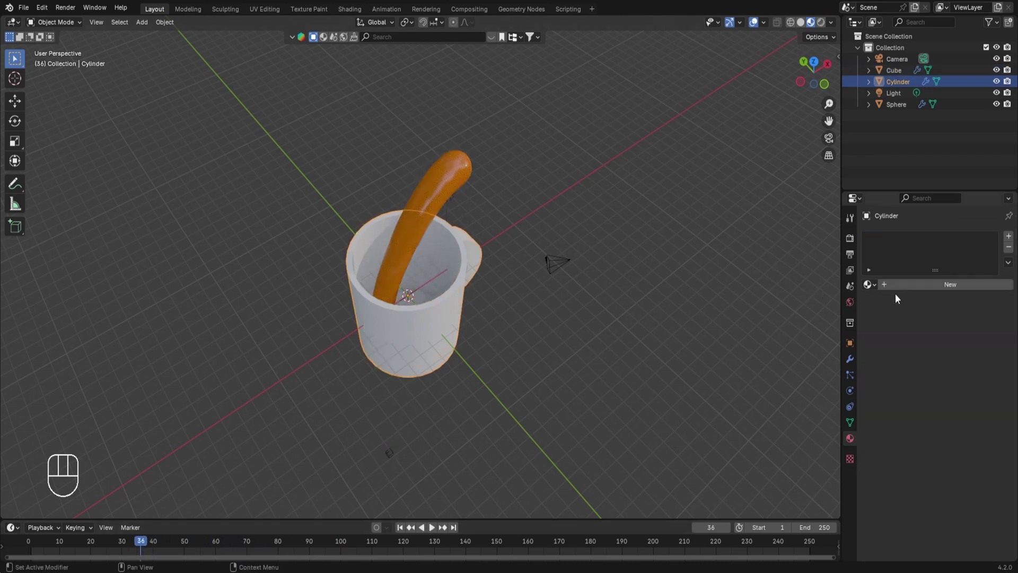
left_click(951, 358)
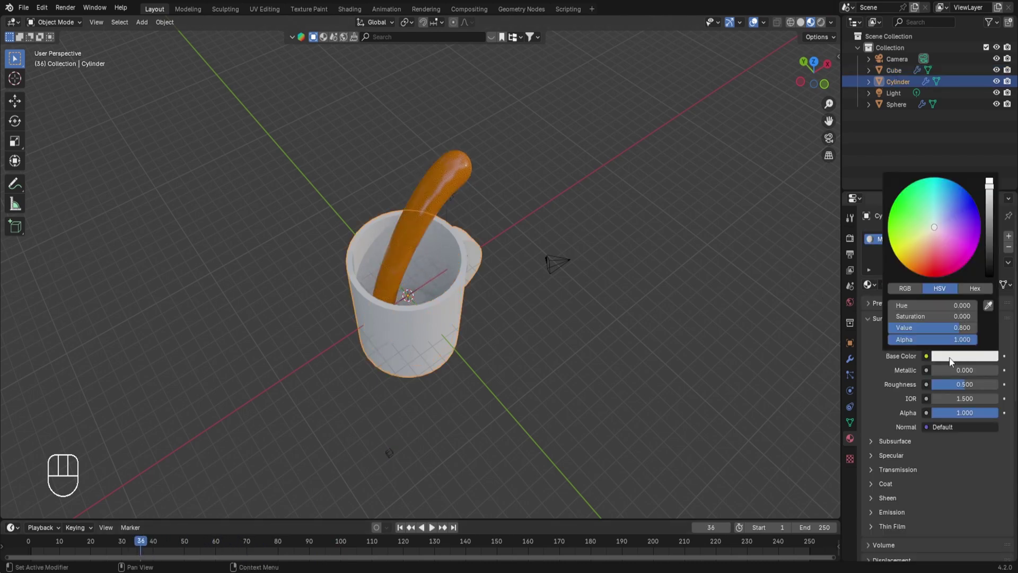
left_click_drag(942, 224, 963, 227)
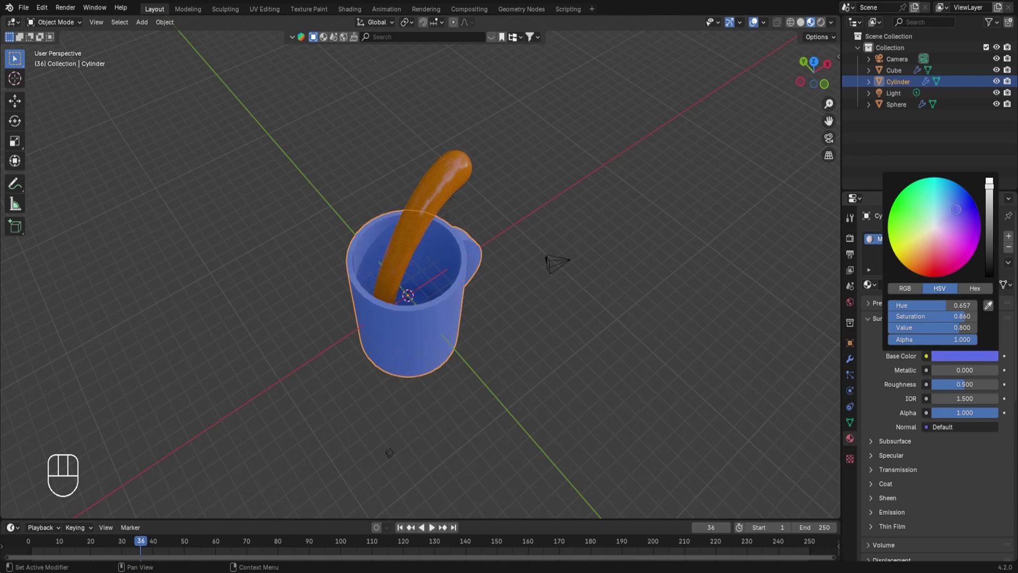
left_click_drag(971, 378, 937, 377)
Replay the shaded pour from the start, viewing the mug from the opposite side, and pause at frame 215.
middle_click_drag(721, 377, 465, 329)
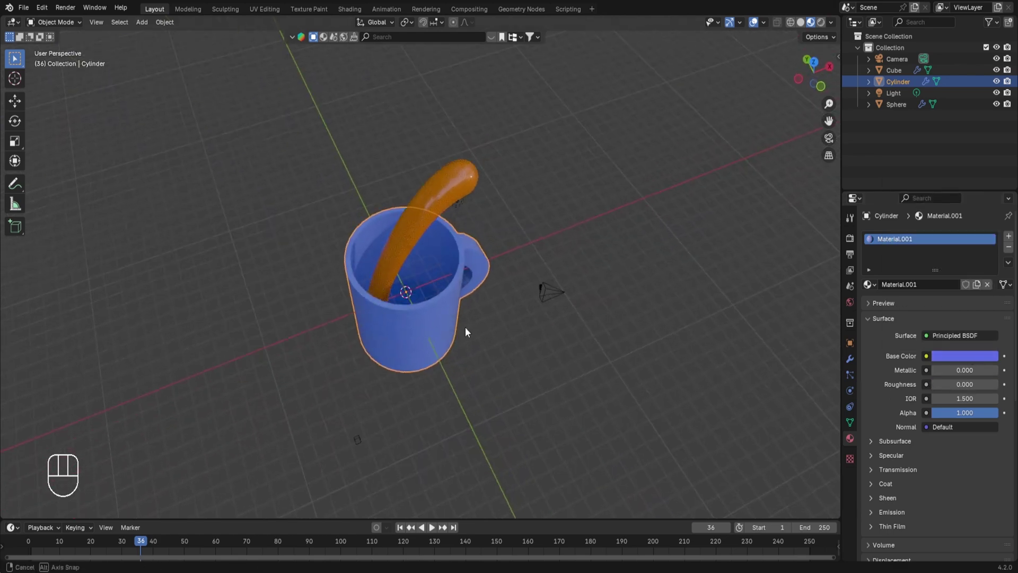
left_click(31, 536)
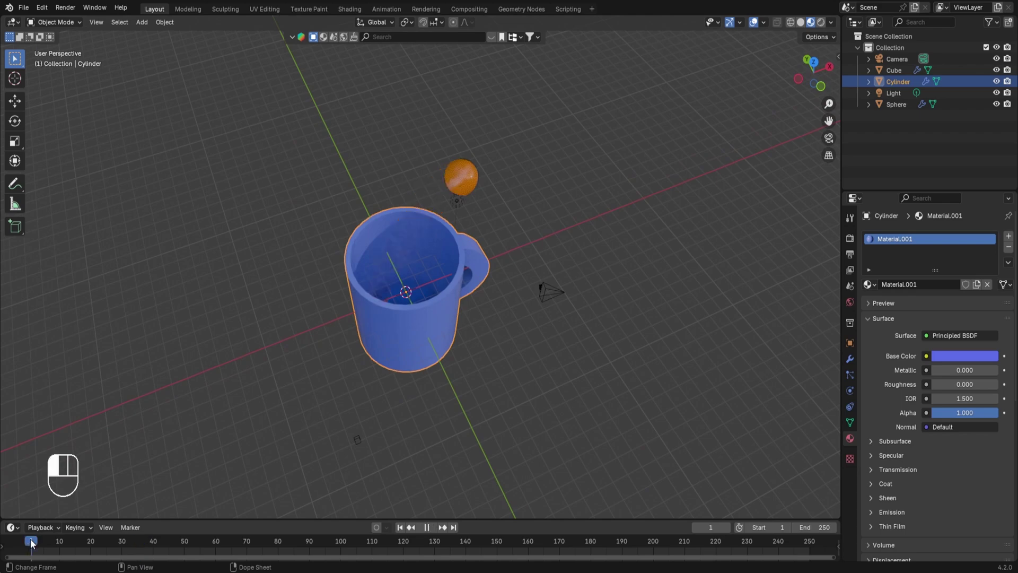
key("Left")
key("space")
middle_click_drag(186, 417, 387, 416)
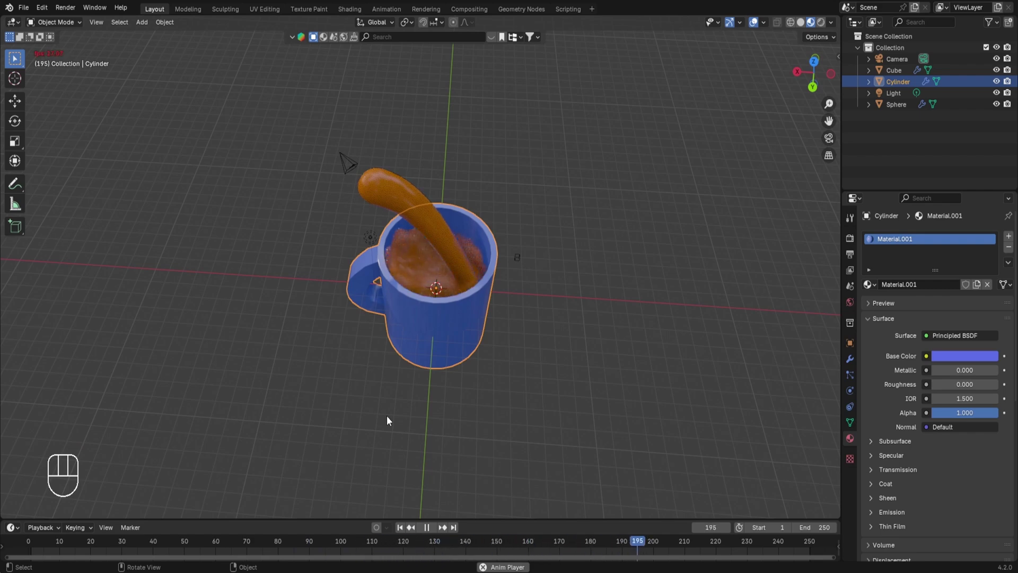
key("space")
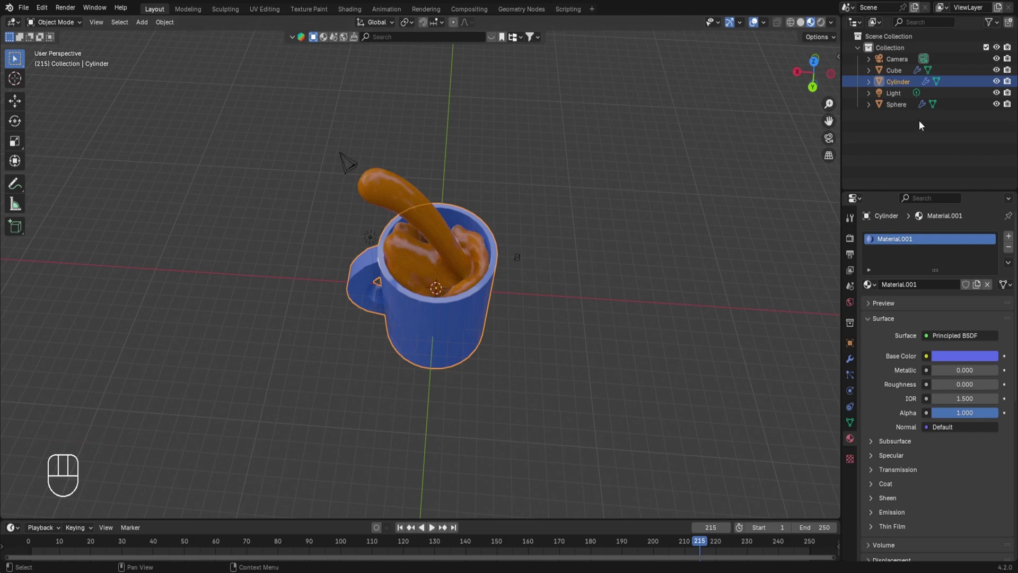
Review the inflow sphere's fluid physics settings, and replay the pour from an earlier frame while viewing the mug from different angles.
left_click(896, 104)
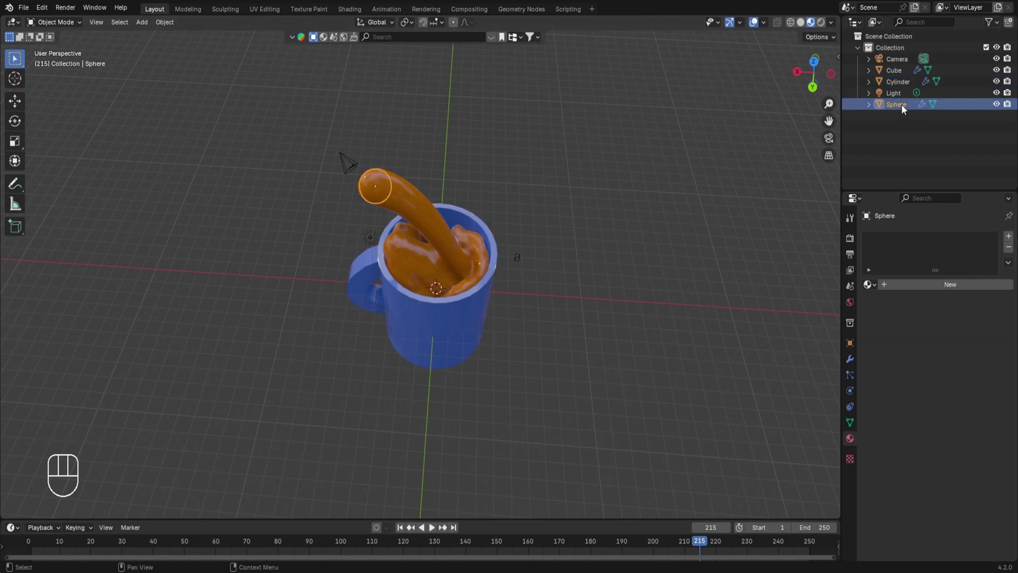
left_click(848, 389)
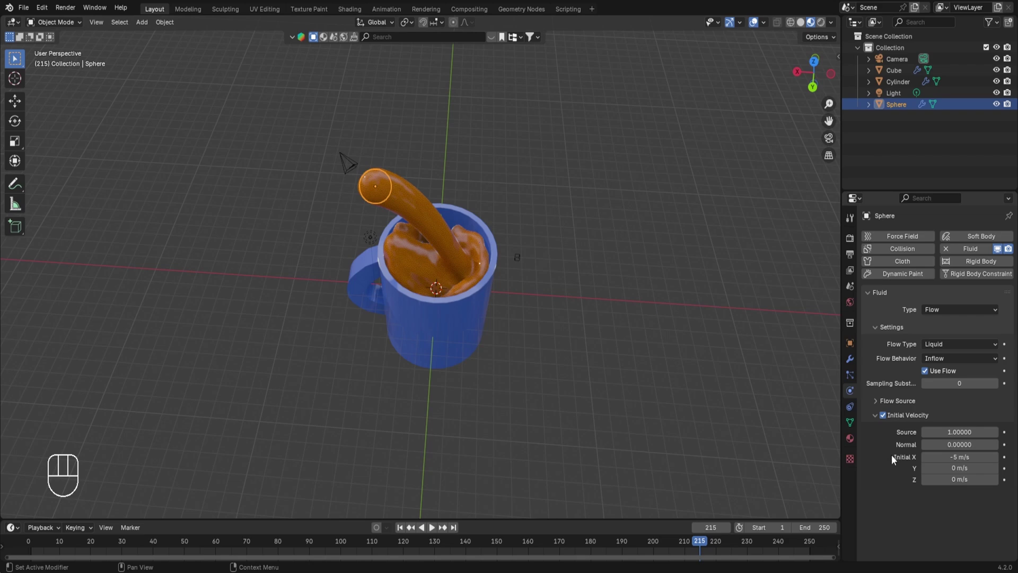
middle_click_drag(582, 412, 603, 381)
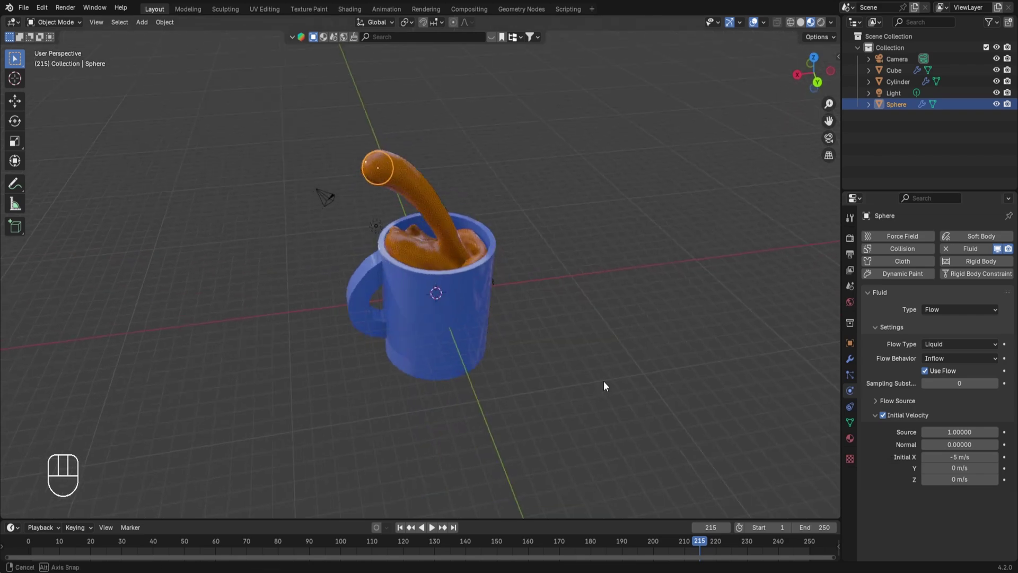
left_click_drag(474, 550, 258, 550)
key("space")
key("space")
key("space")
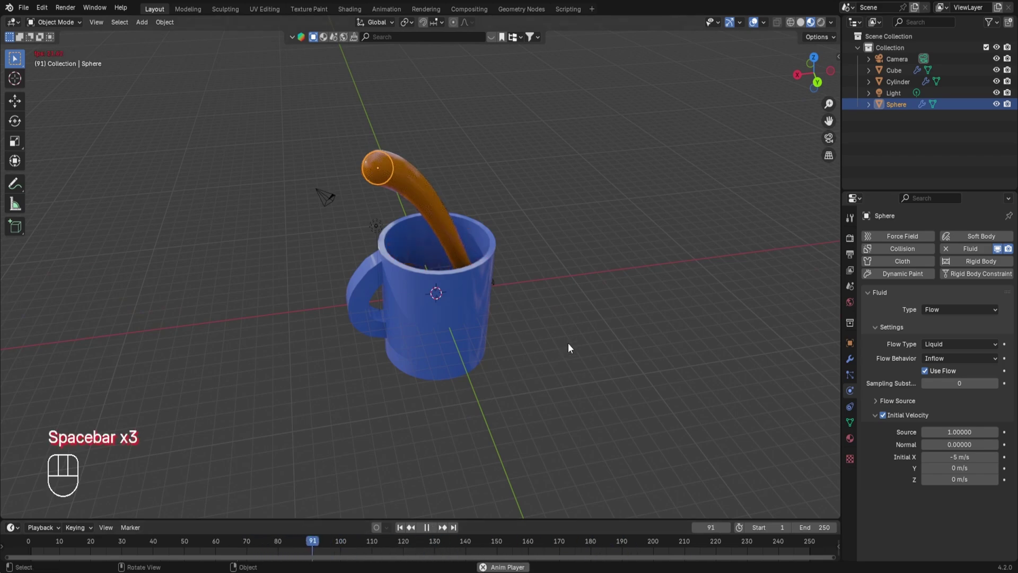
middle_click_drag(569, 342, 533, 367)
key("space")
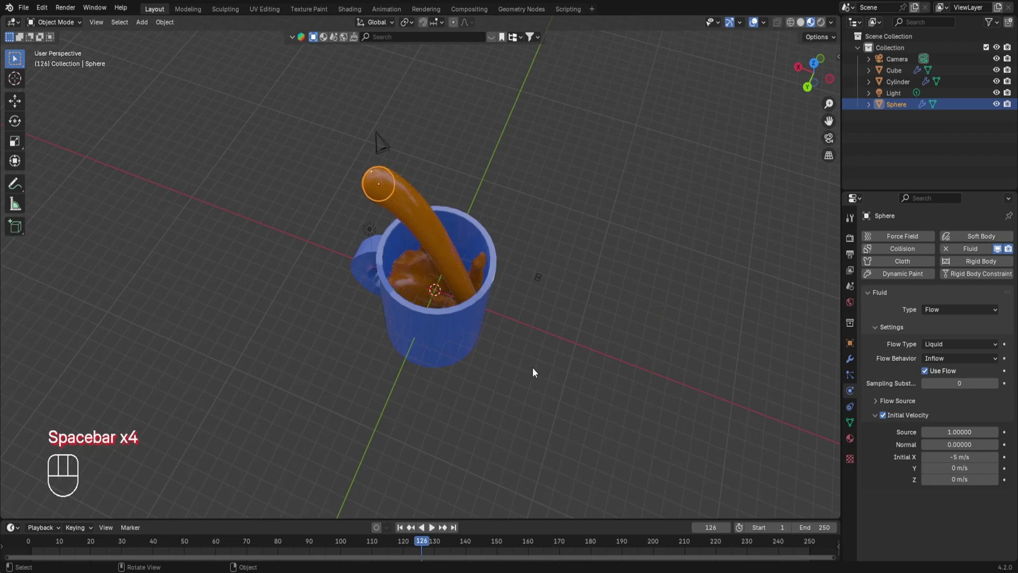
key("space")
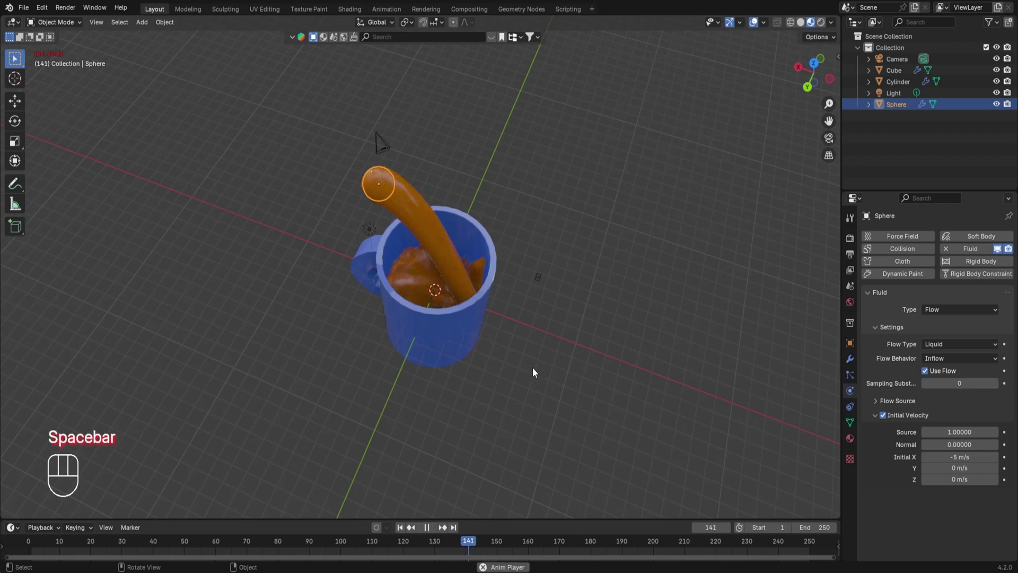